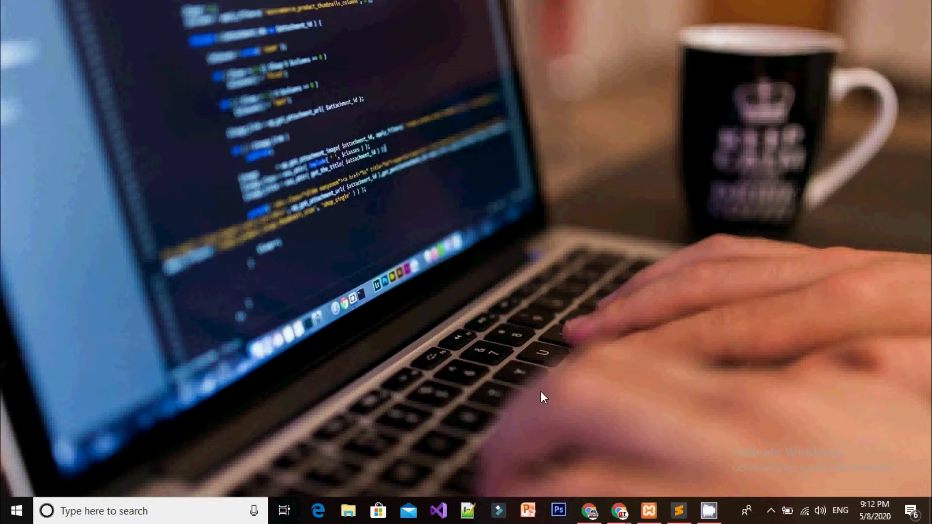
Switch to the Chrome window and search Google for "Blogger"
mouse_move(632, 519)
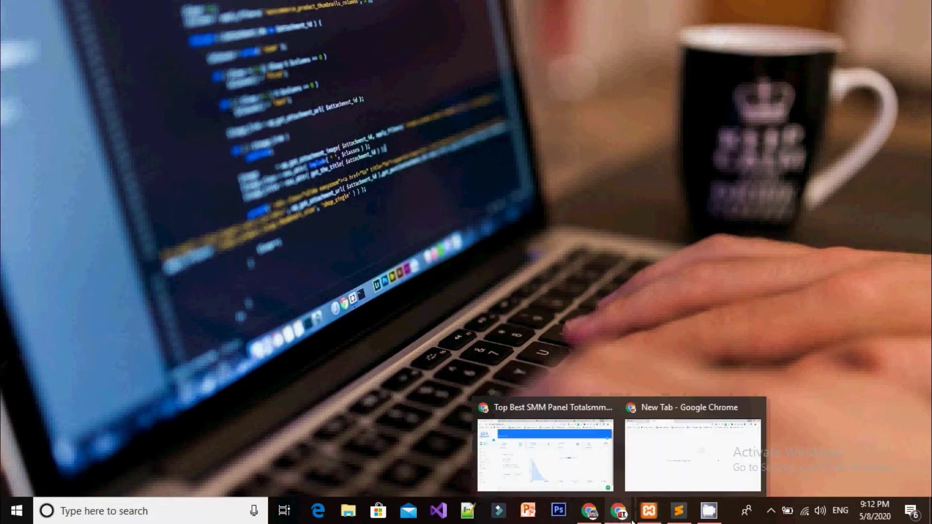
left_click(672, 462)
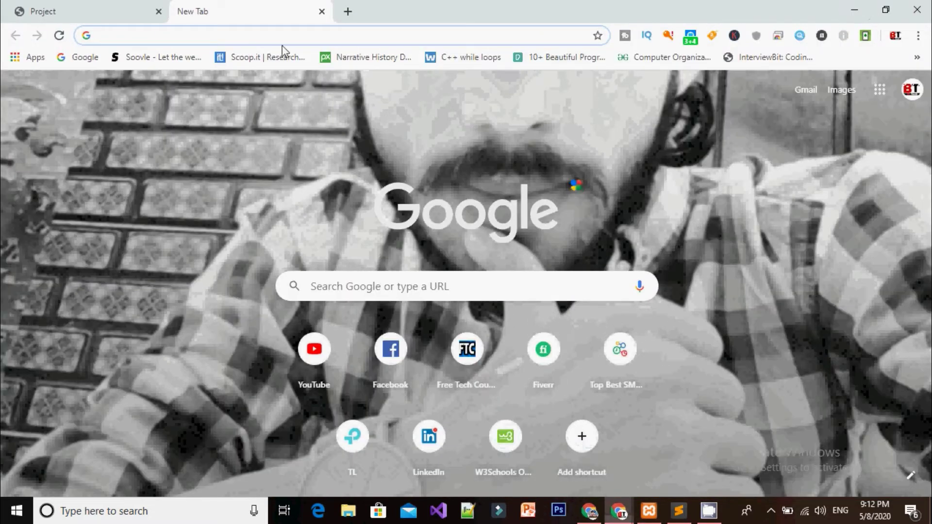
left_click(279, 34)
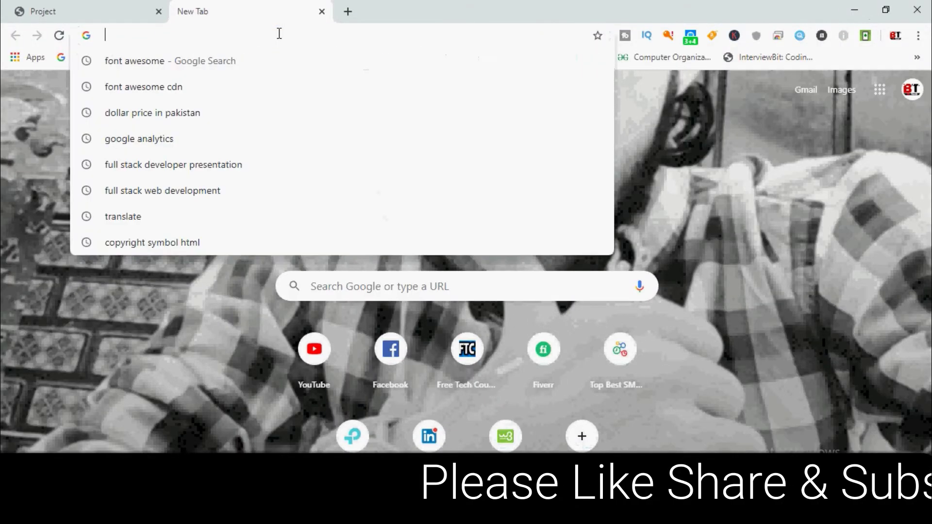
type("Blogger")
key("Return")
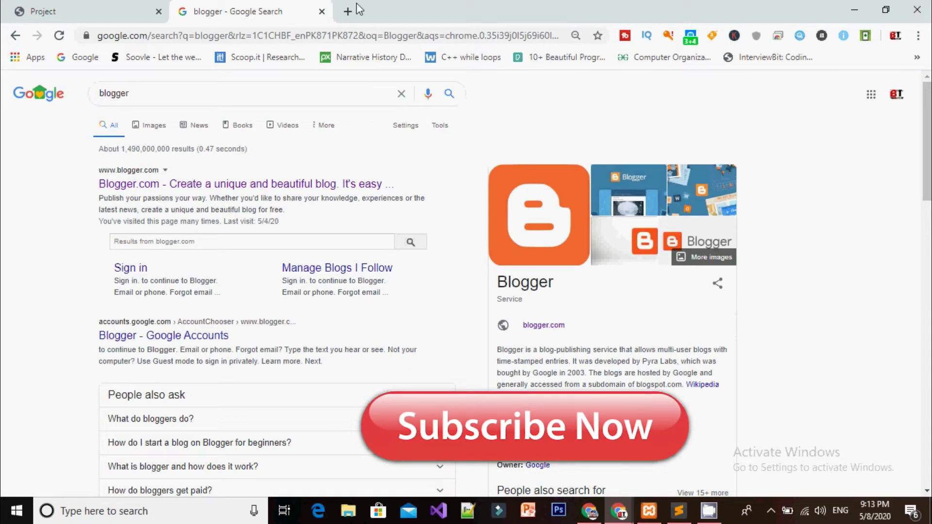
Open the Blogger.com result from the search results in a new tab
left_click_drag(144, 94, 76, 91)
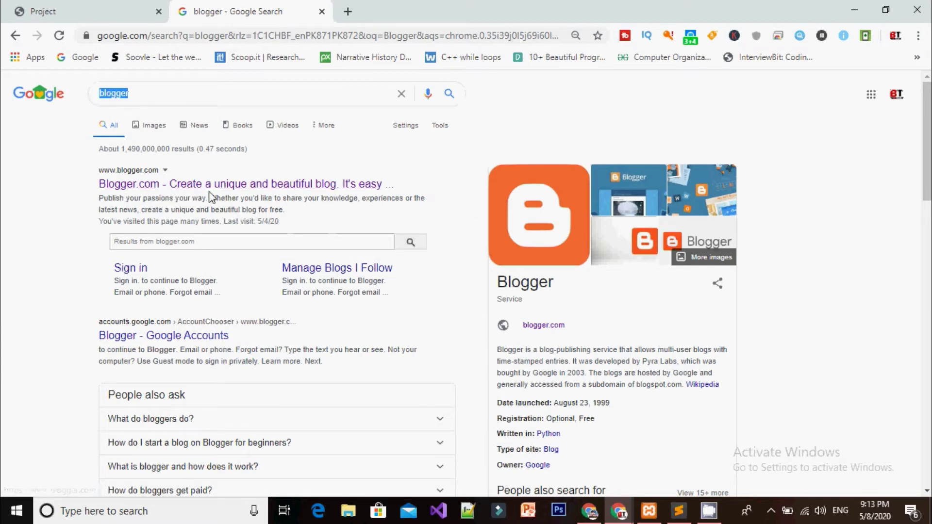
middle_click(370, 189)
left_click(403, 7)
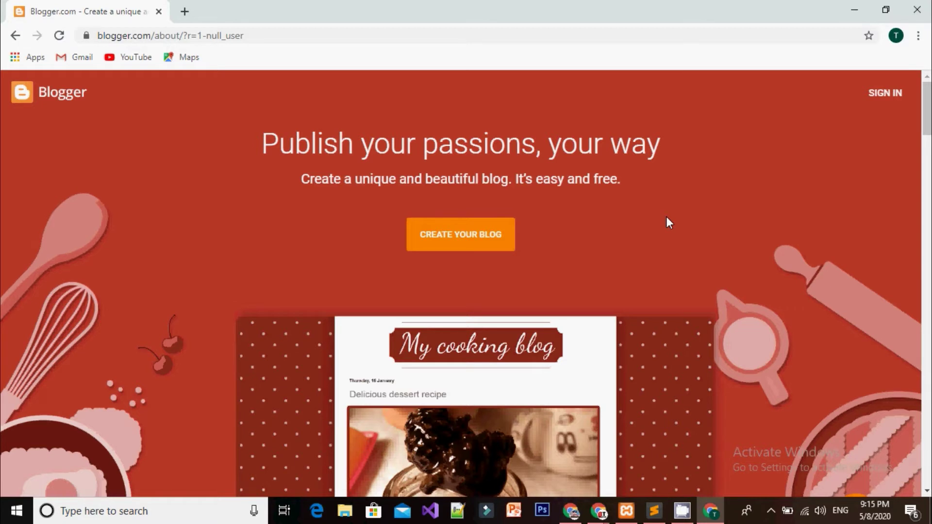
Look through the feature sections of Blogger's landing page, reading the Earn money section about Google AdSense
scroll(666, 223, "down", 3)
scroll(466, 306, "down", 5)
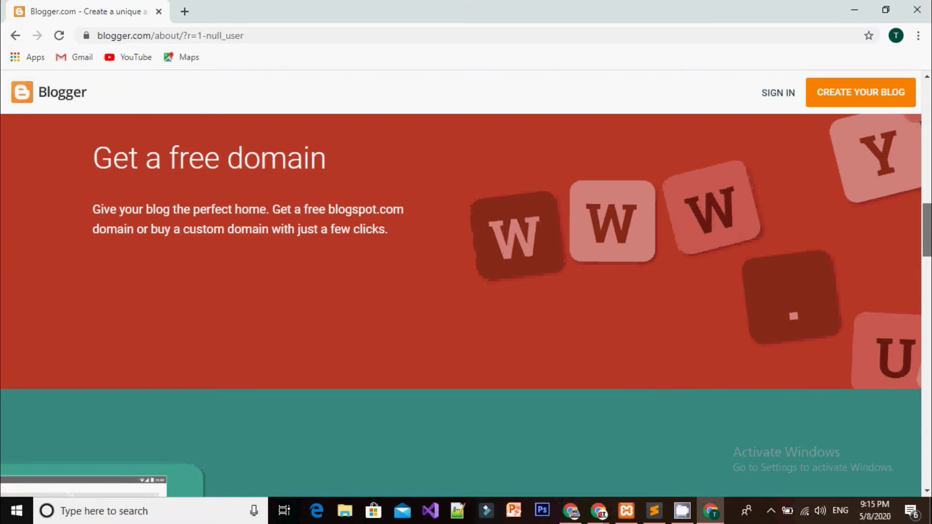
scroll(466, 306, "down", 8)
scroll(466, 306, "down", 4)
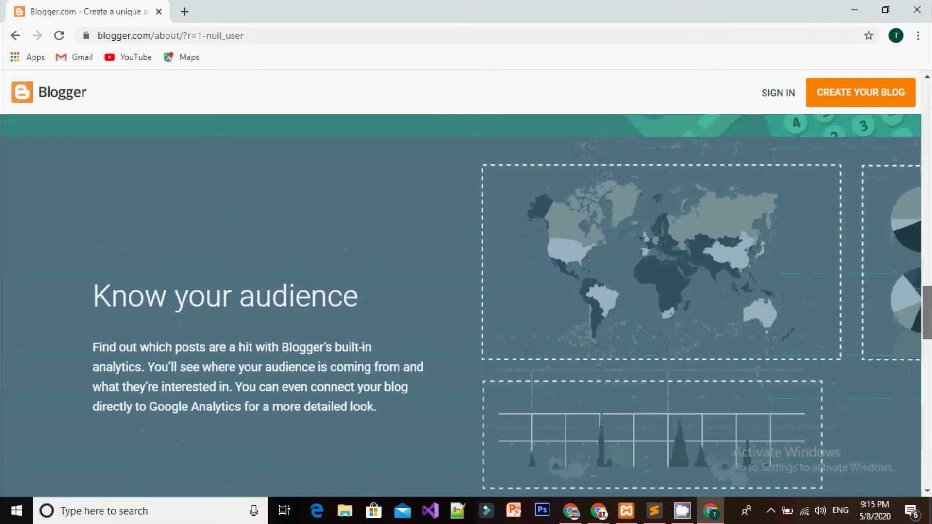
scroll(466, 306, "up", 6)
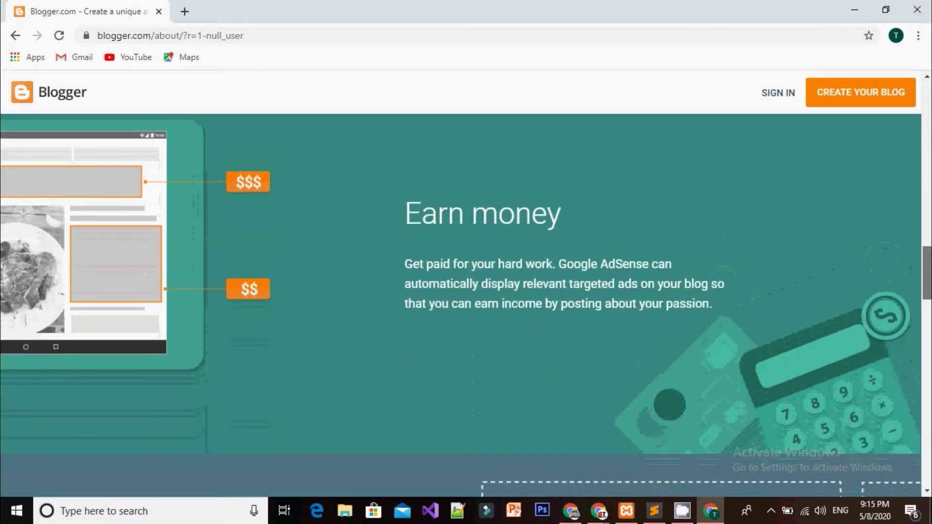
left_click_drag(404, 264, 622, 265)
left_click(688, 267)
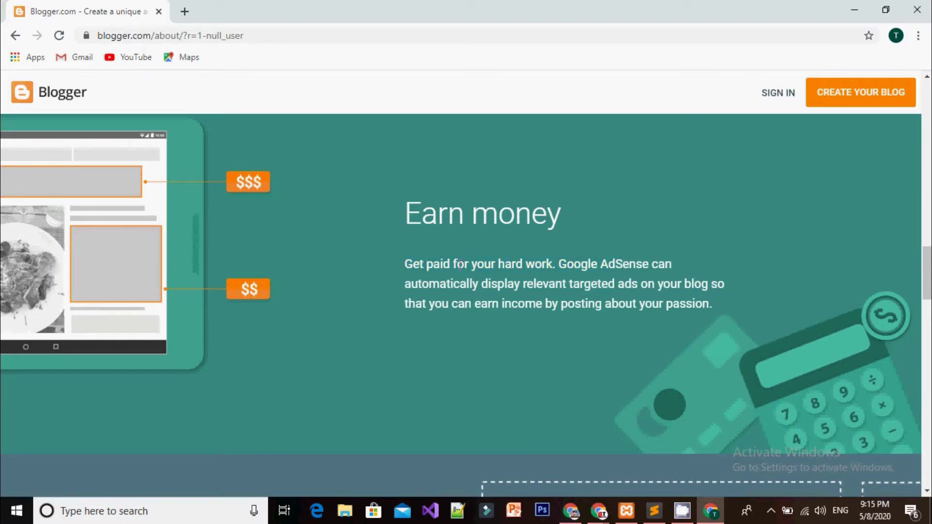
left_click_drag(524, 285, 846, 263)
left_click(788, 257)
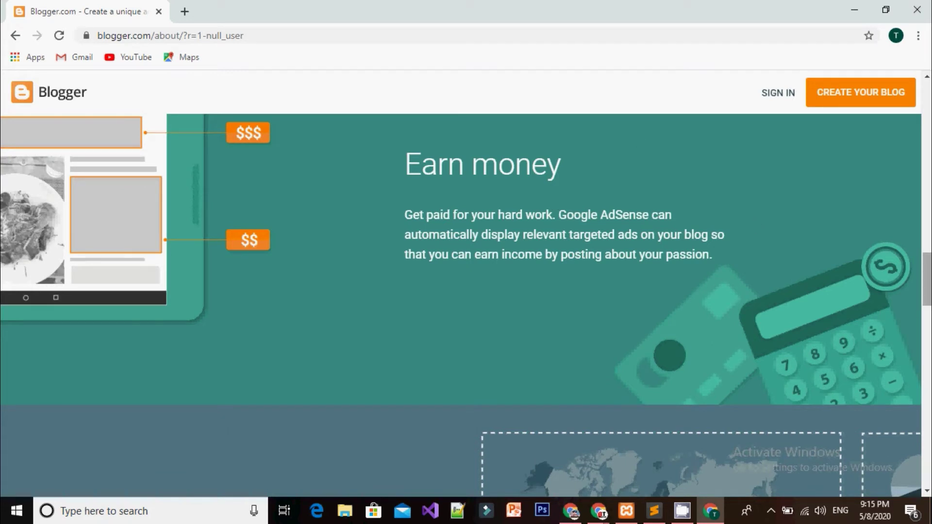
left_click_drag(559, 215, 408, 156)
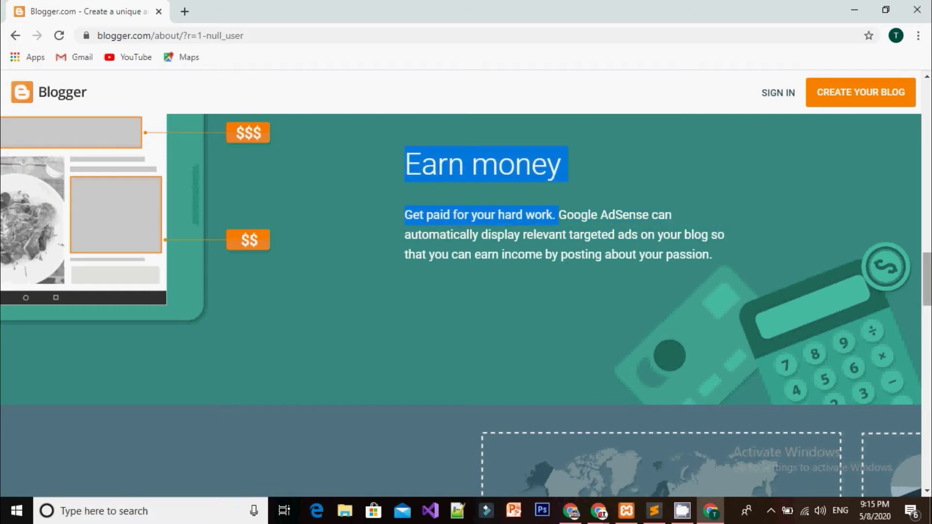
left_click_drag(927, 287, 921, 121)
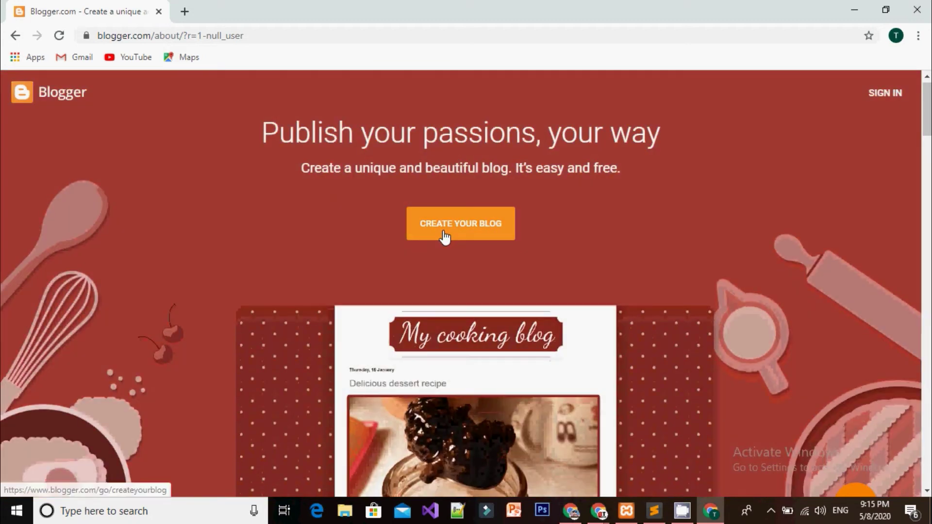
Start creating a blog, choose the existing Google account and enter the account password to sign in
left_click(445, 237)
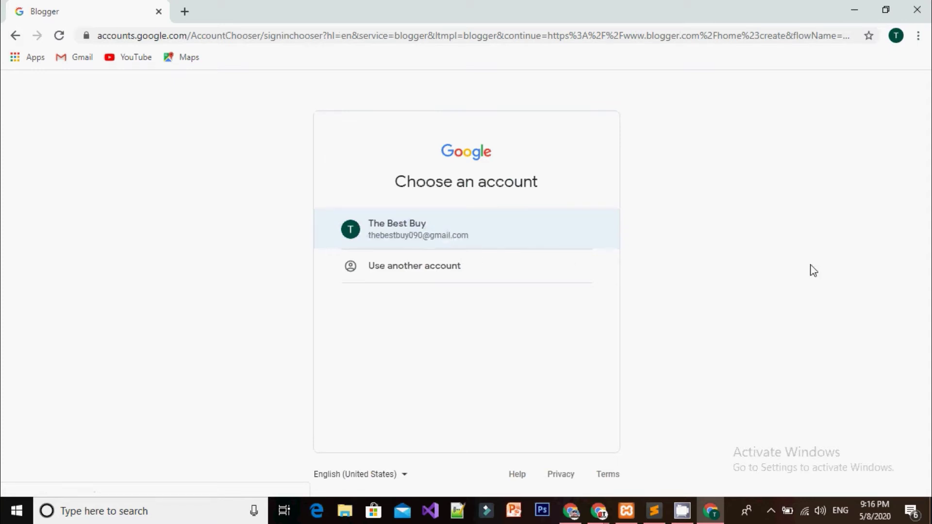
left_click(590, 244)
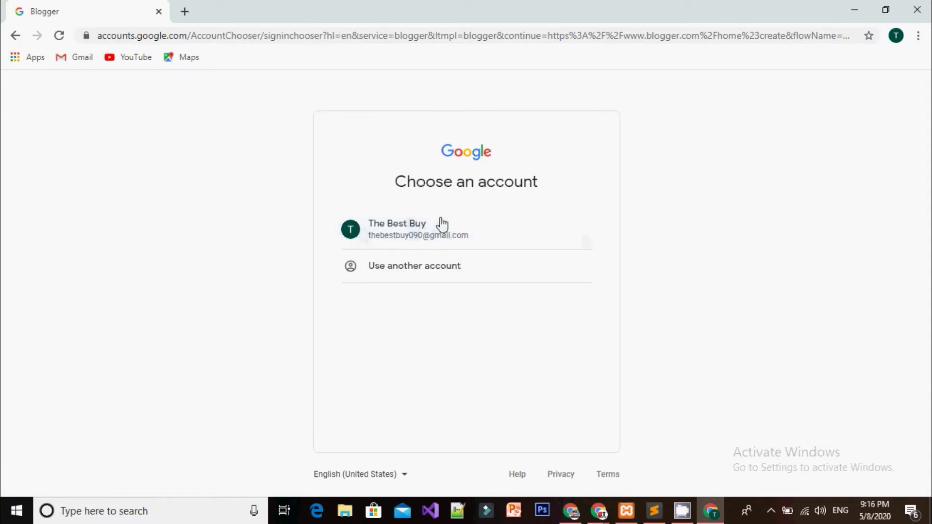
left_click(400, 236)
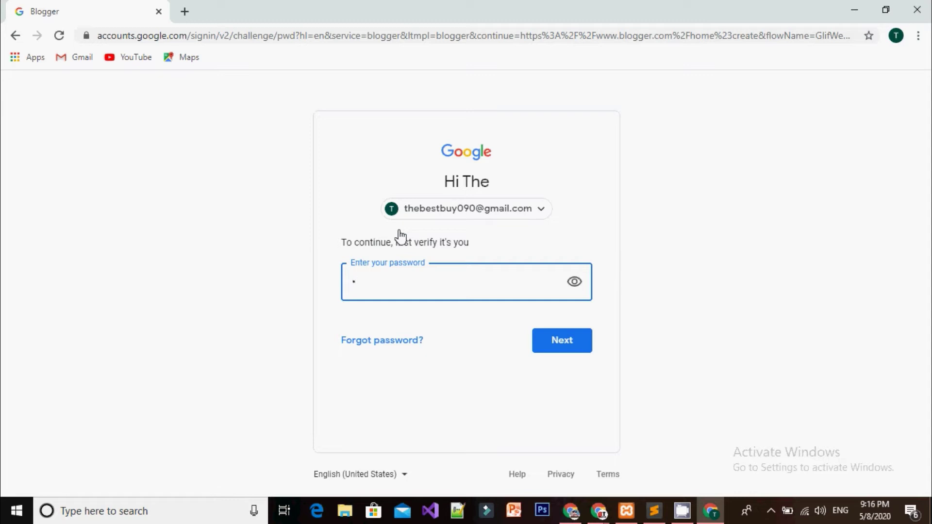
type("••")
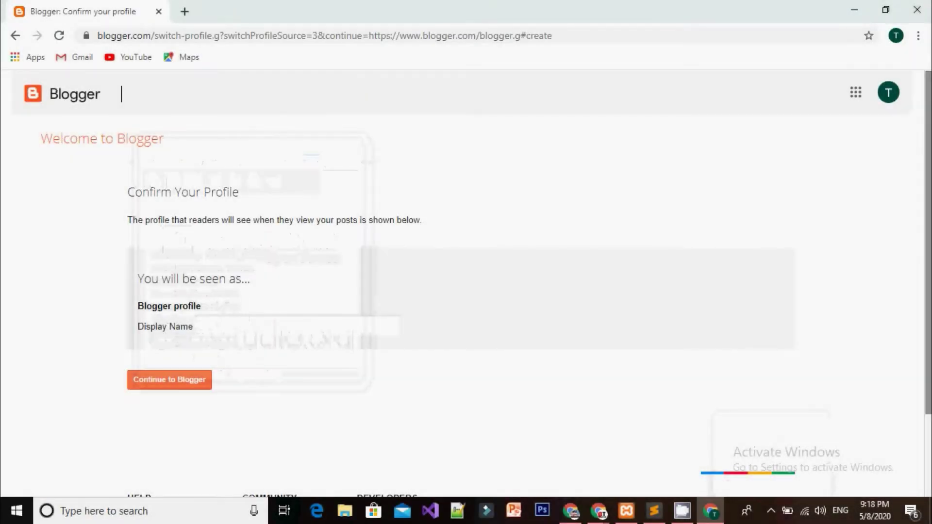
Fill in the display name for the Blogger profile and continue to Blogger
scroll(465, 281, "down", 2)
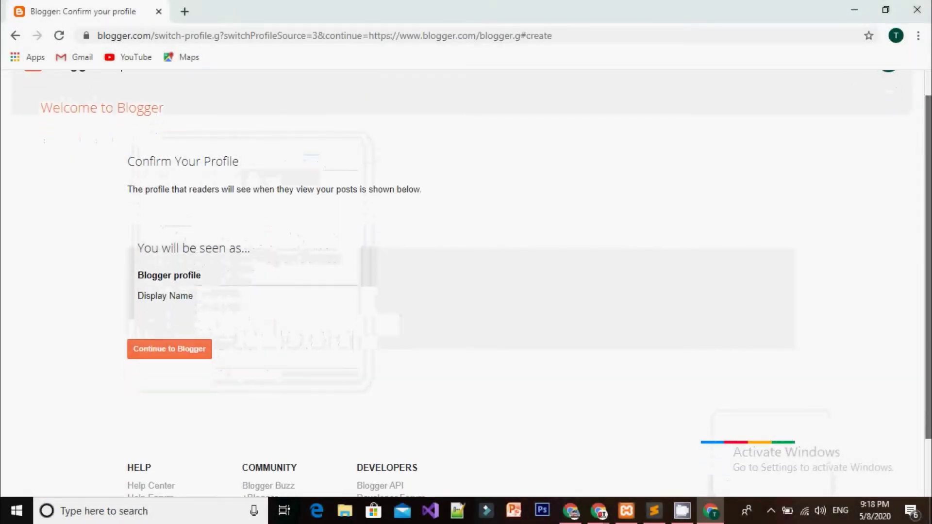
scroll(915, 176, "up", 2)
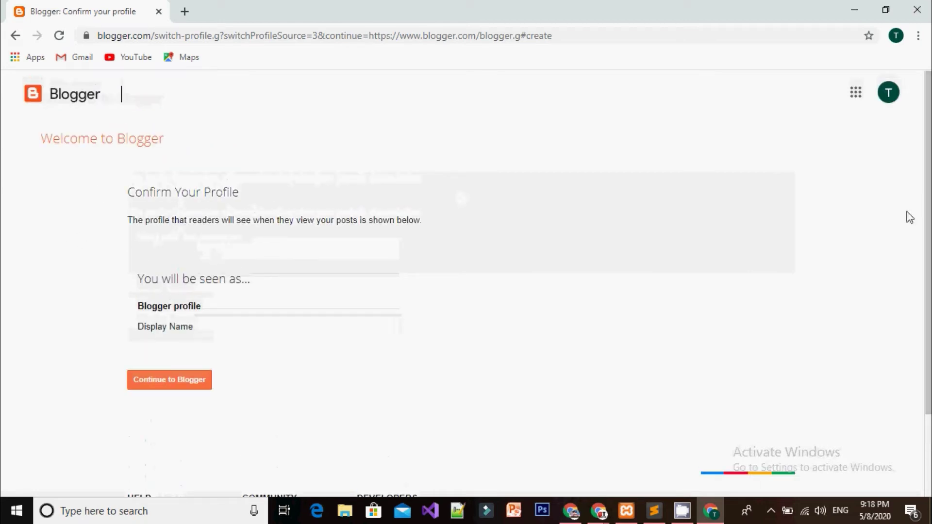
scroll(909, 217, "down", 2)
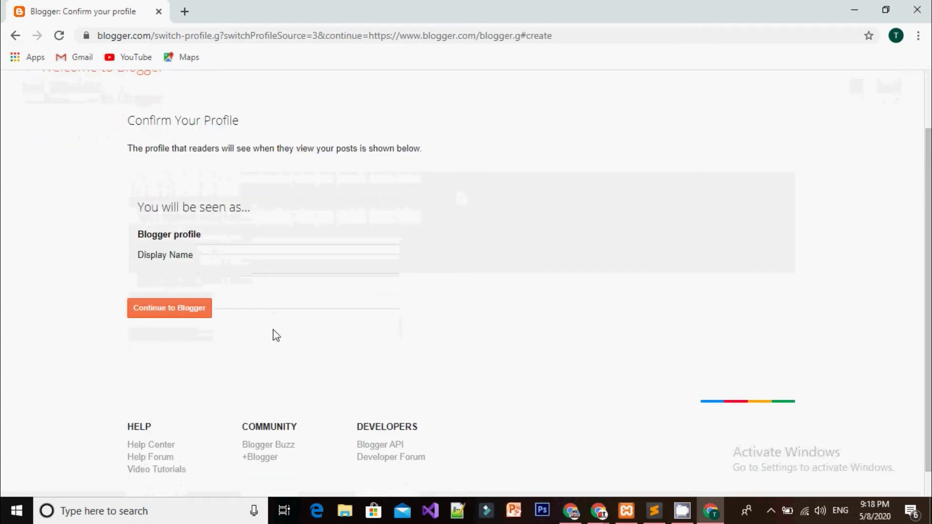
left_click(283, 251)
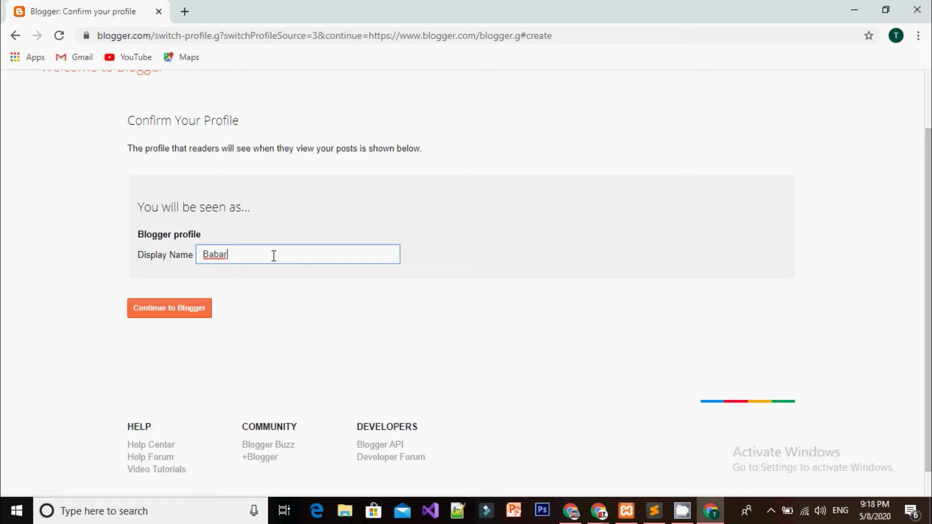
left_click(194, 304)
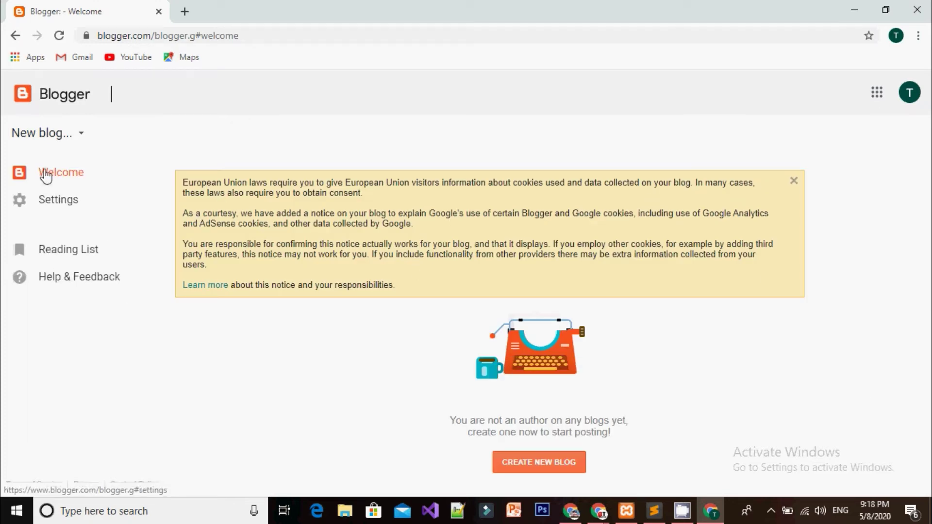
left_click(81, 133)
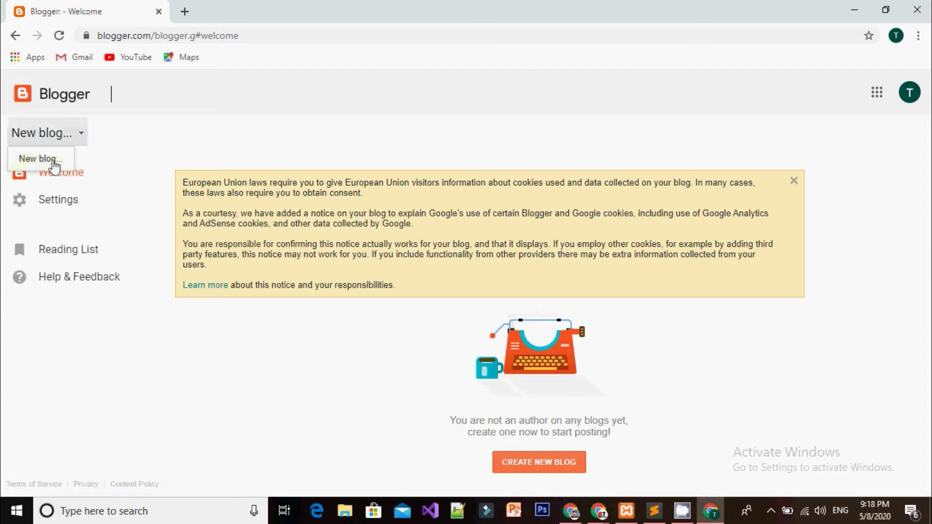
left_click(101, 154)
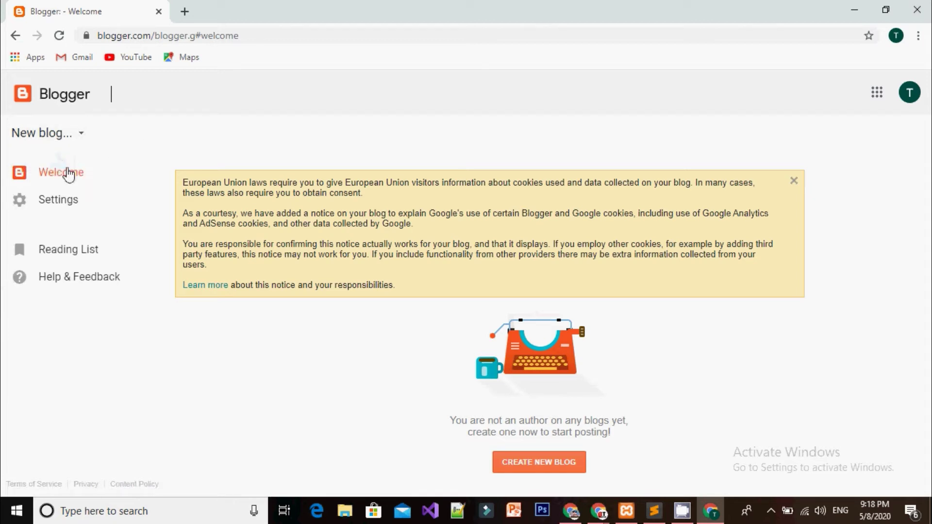
left_click(72, 173)
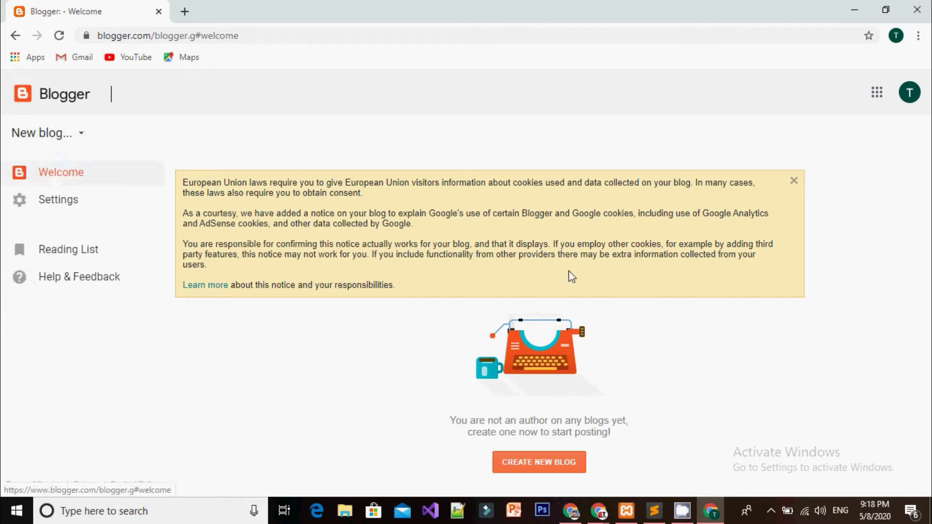
Start a new blog, enter the title "The Best Buy" and pick the address thebestbuy.blogspot.com
left_click(558, 465)
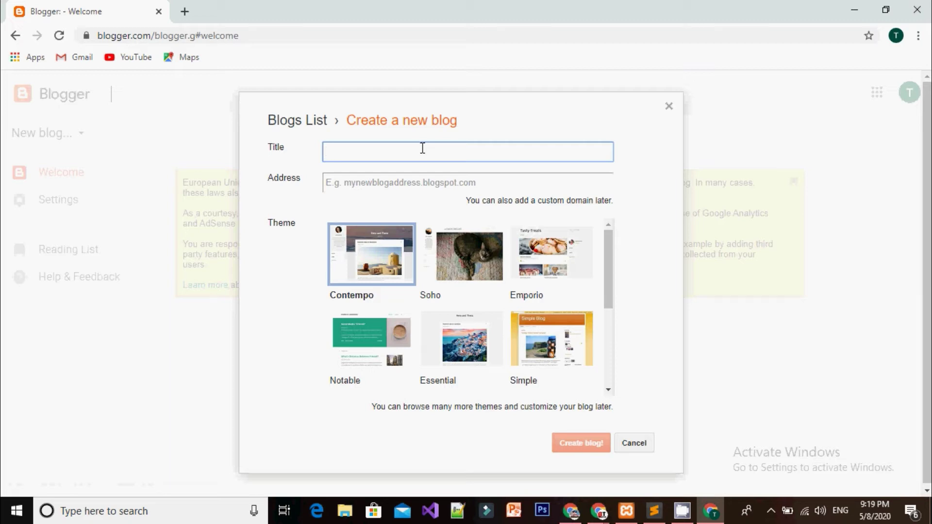
type("the")
key("Tab")
type("thebestbuy")
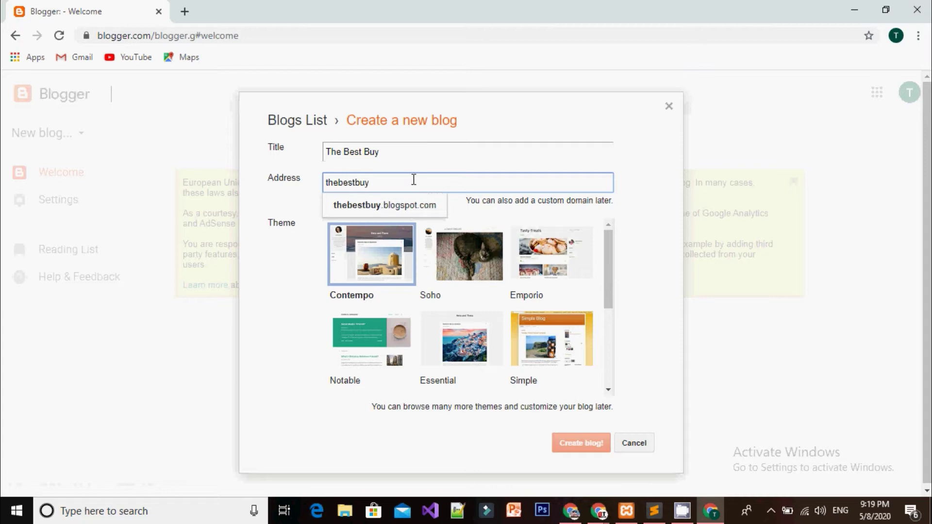
left_click(413, 211)
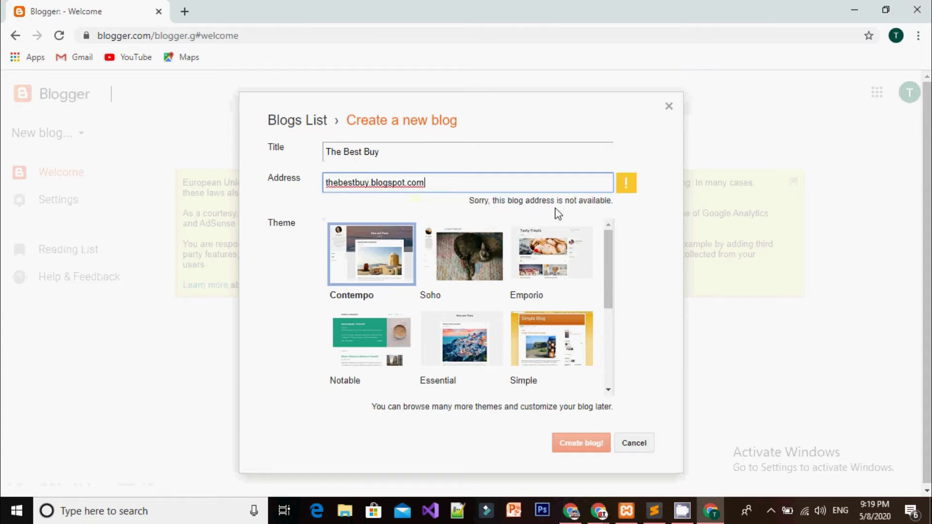
Change the blog address to thebestbuy0.blogspot.com and check its availability
left_click_drag(471, 202, 570, 211)
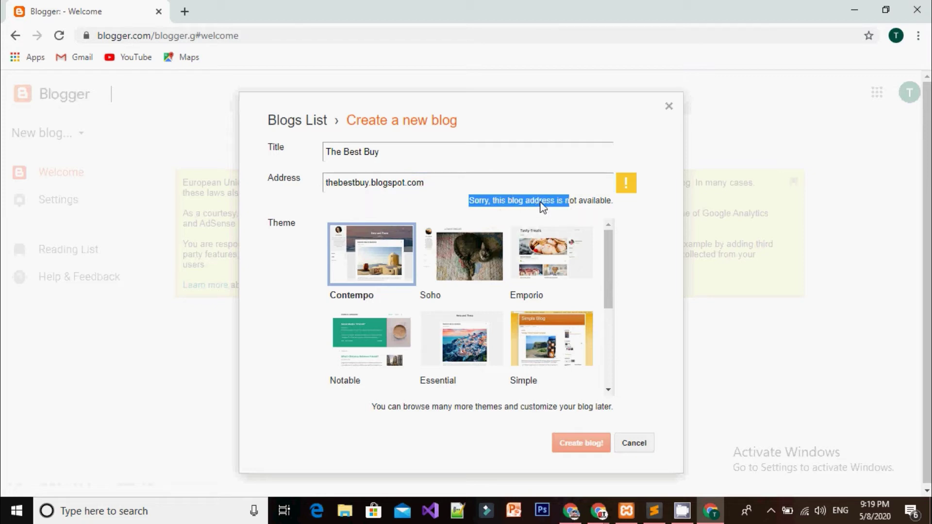
left_click(371, 184)
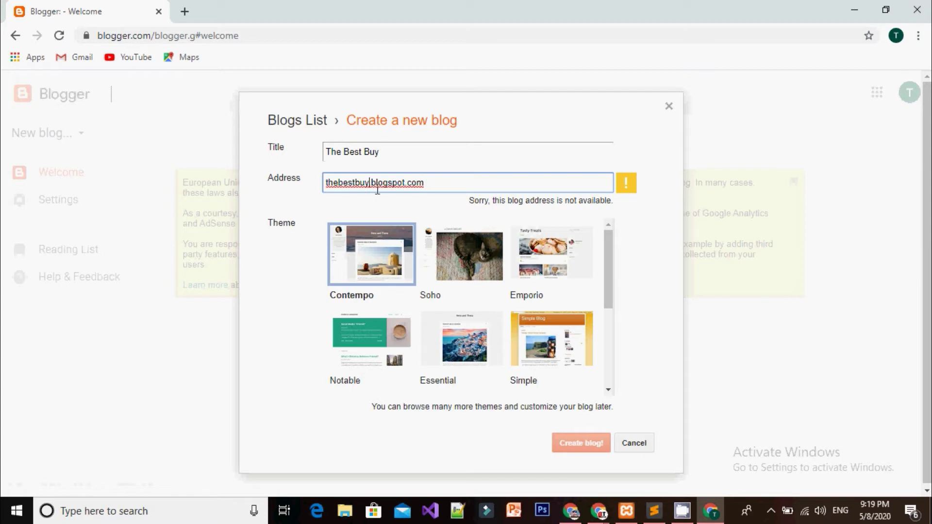
type("0")
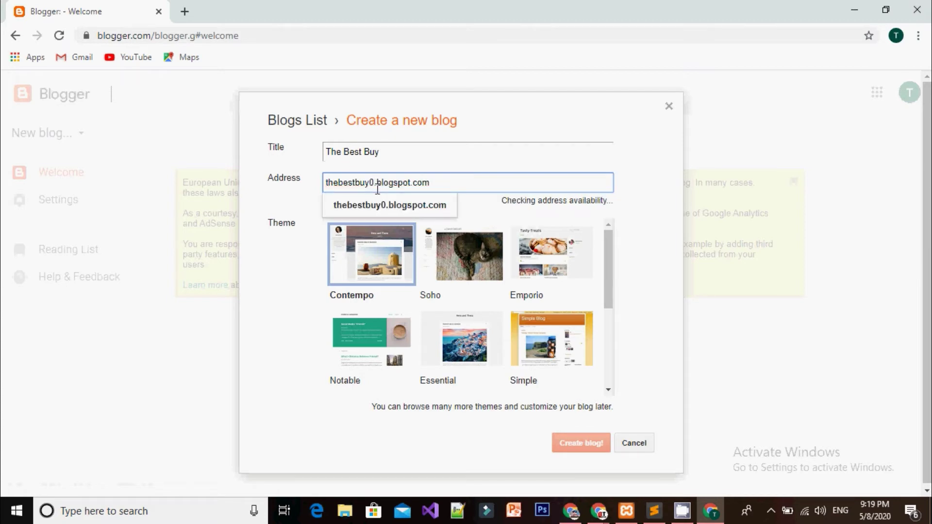
left_click(381, 206)
left_click_drag(504, 201, 617, 206)
left_click(603, 203)
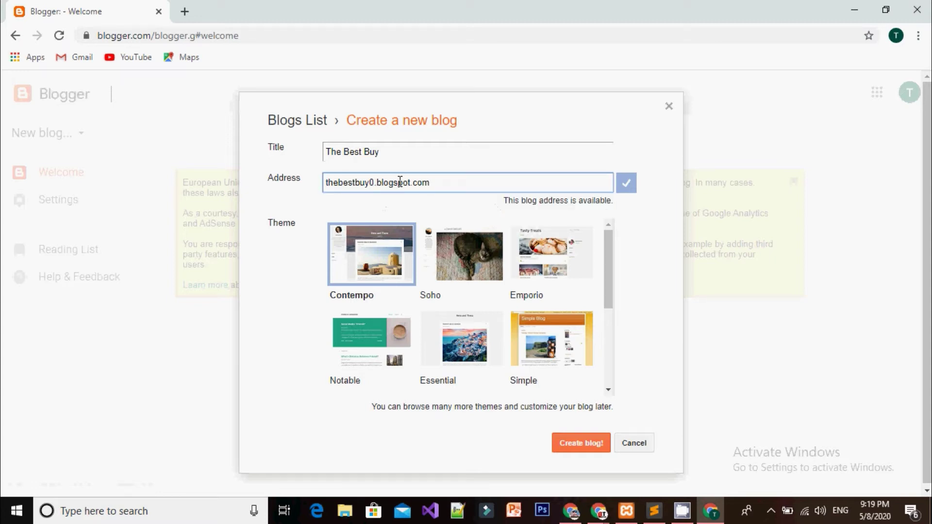
left_click_drag(486, 183, 294, 189)
left_click(471, 188)
mouse_move(382, 184)
left_mouse_down()
mouse_move(441, 183)
mouse_move(375, 179)
left_mouse_up()
left_click(440, 183)
left_click(433, 184)
left_click_drag(436, 183, 378, 180)
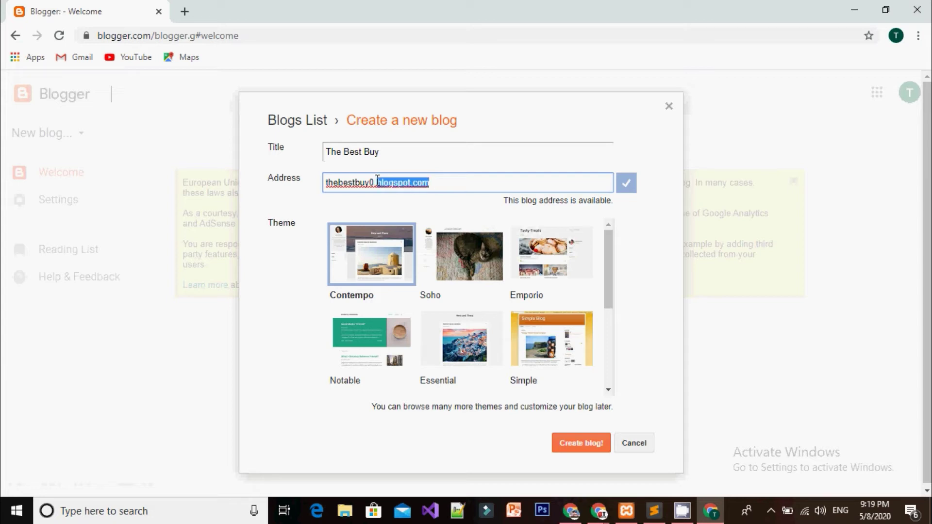
left_click(462, 182)
Browse the available themes, keep Contempo and create the blog
left_click_drag(609, 287, 603, 249)
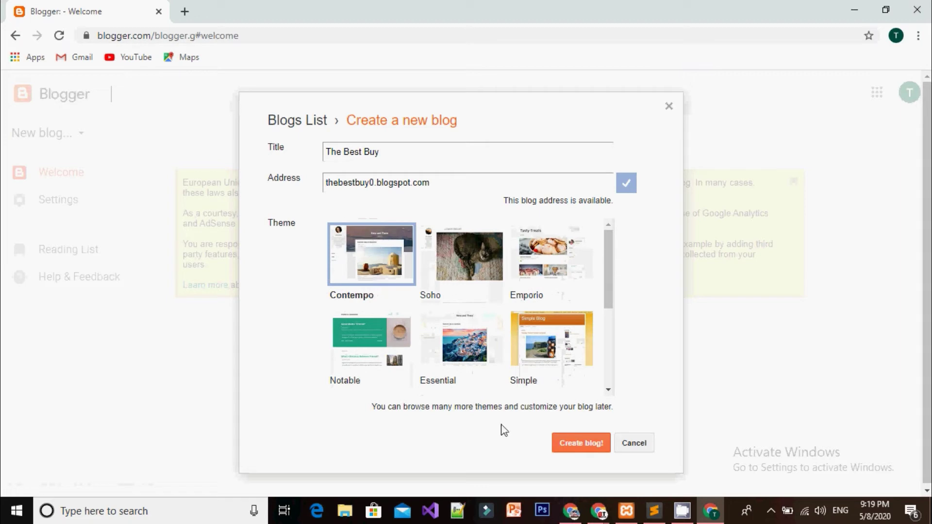
left_click(594, 444)
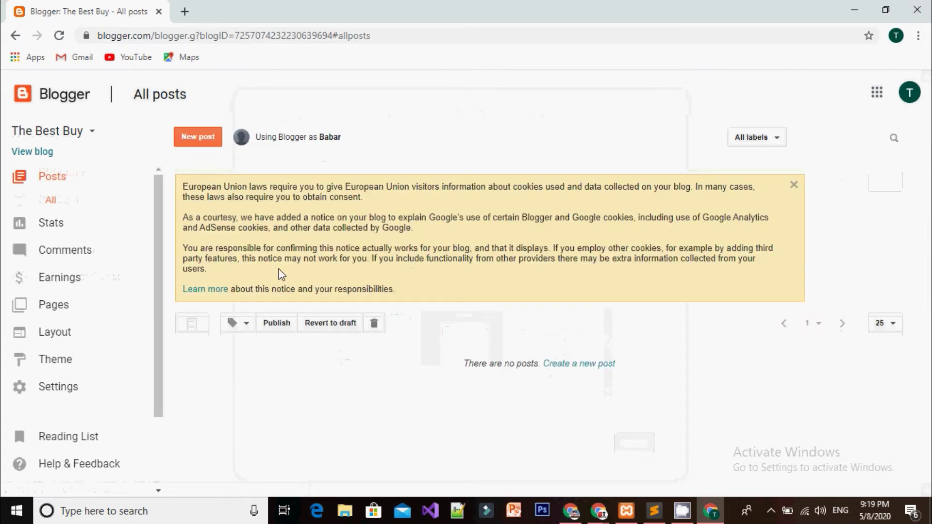
View the live blog and examine its web address and the content area of its home page
left_click(32, 153)
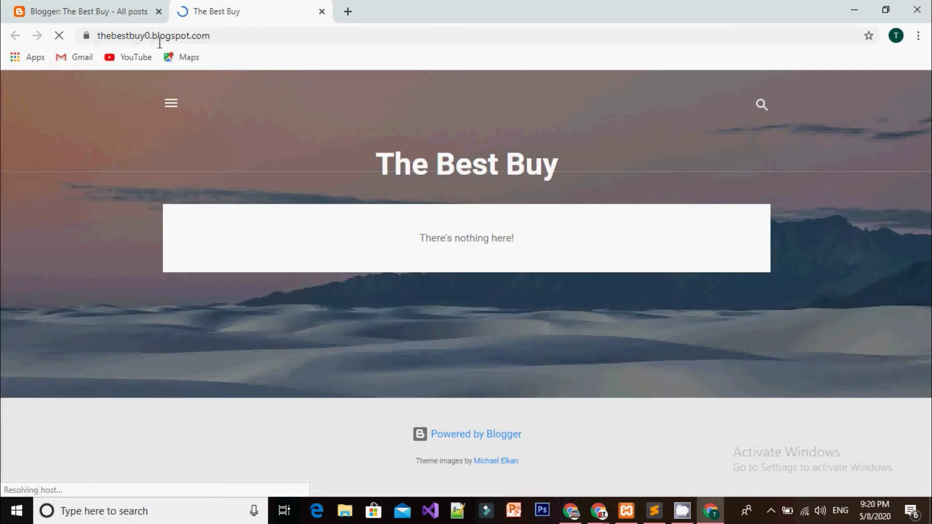
left_click_drag(146, 37, 297, 58)
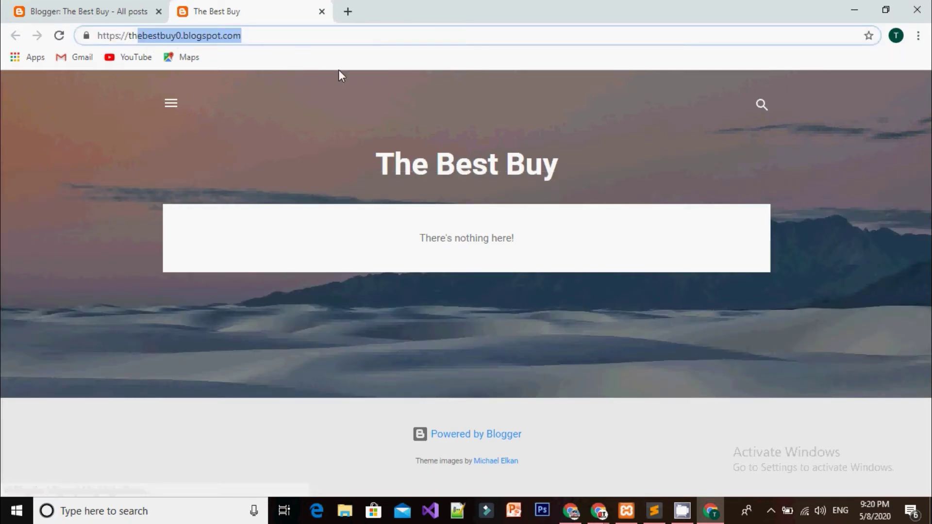
left_click(699, 359)
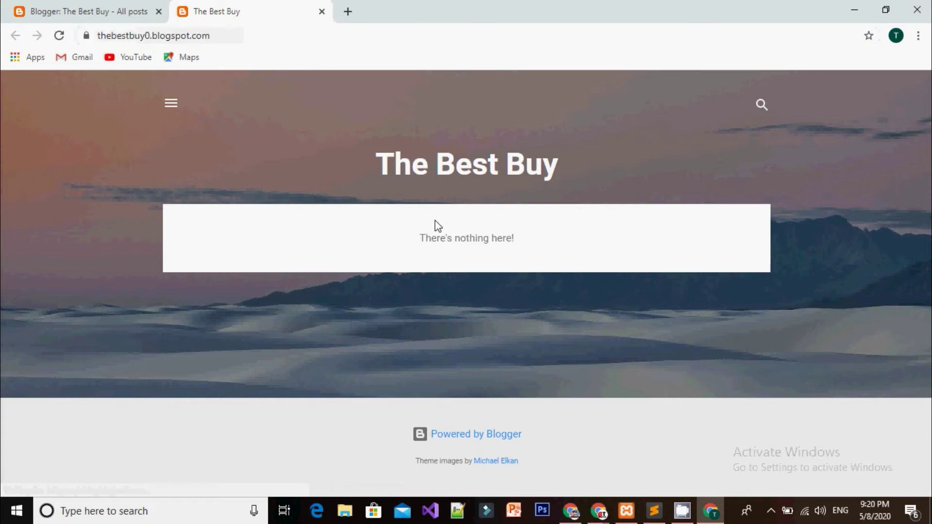
left_click_drag(413, 236, 545, 248)
left_click(543, 244)
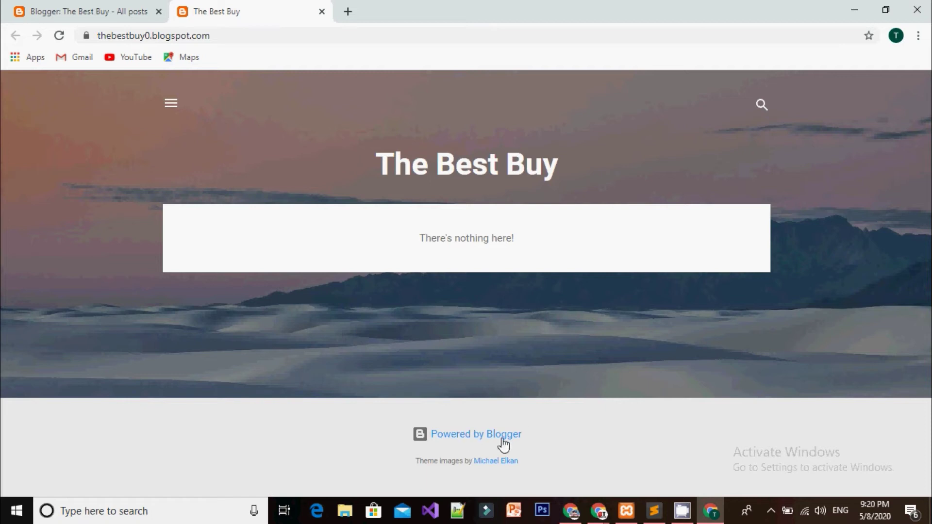
Open the live blog's sidebar menu, examine its profile section and close it
left_click(171, 103)
left_click(272, 141)
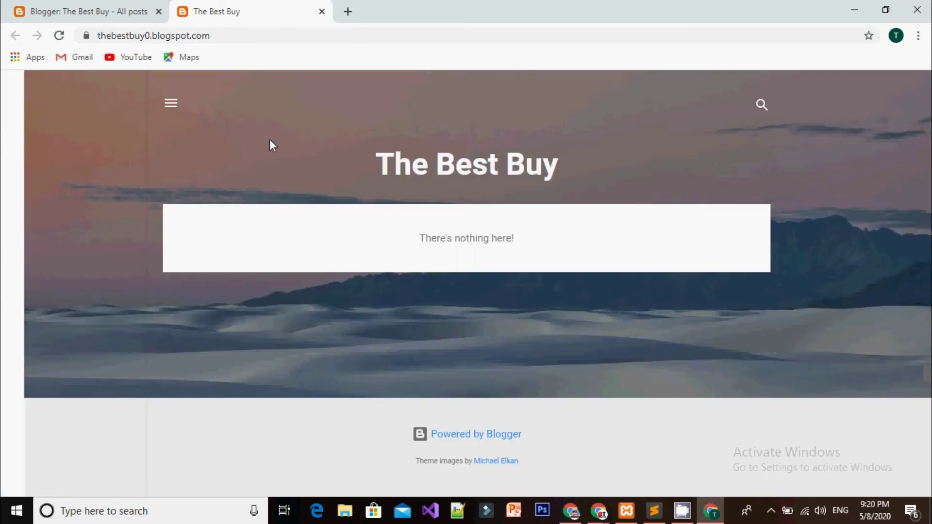
left_click(171, 103)
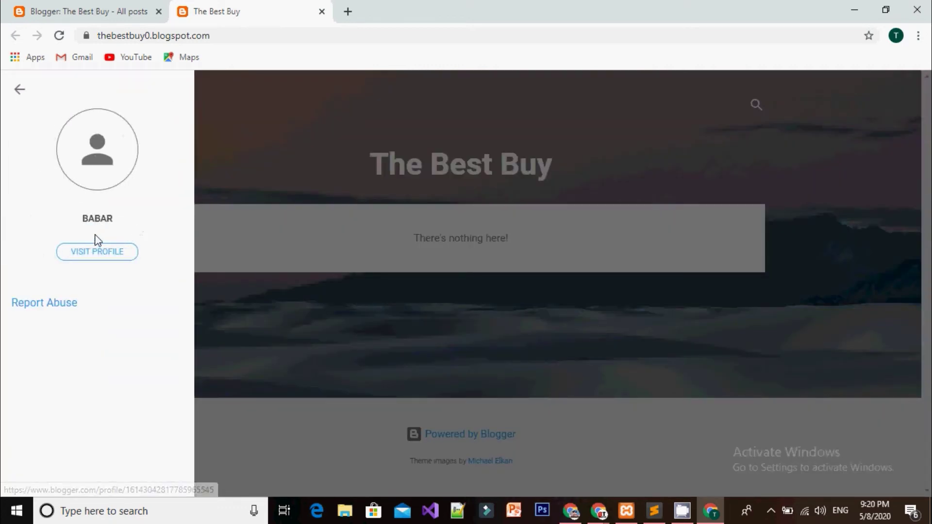
left_click(304, 156)
Return to the Blogger dashboard and start a new post titled "This is my first post of this blog"
left_click(95, 6)
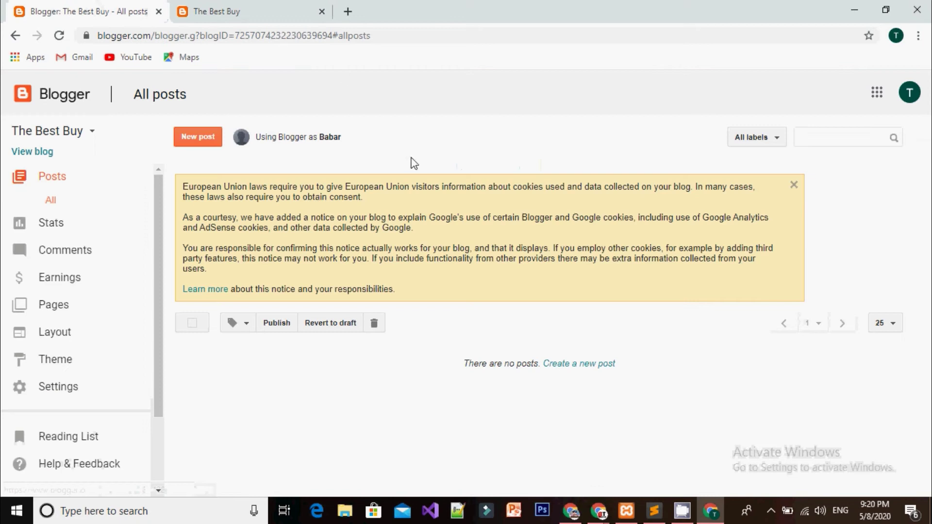
left_click(199, 136)
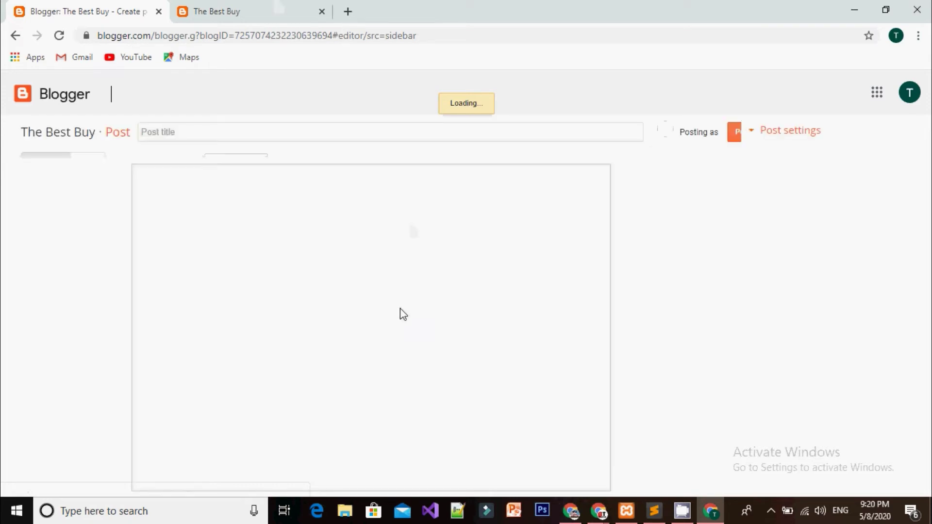
left_click(221, 132)
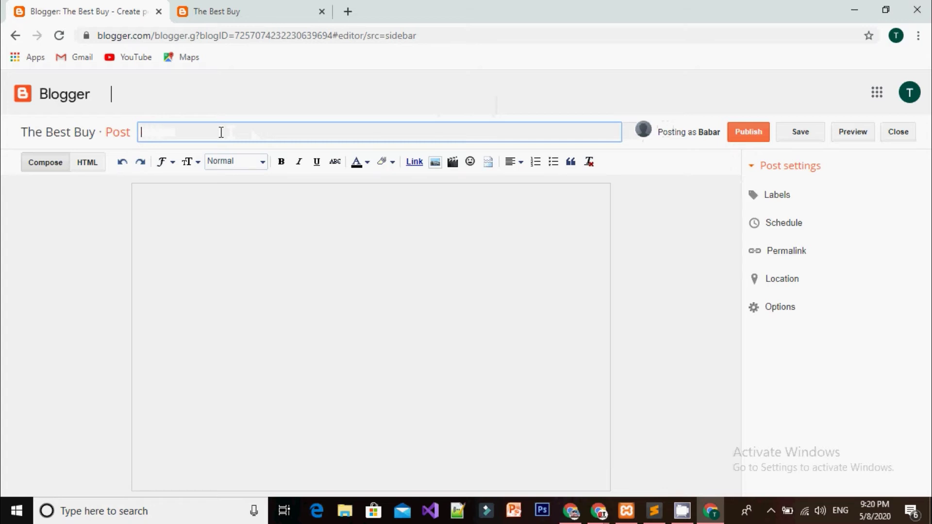
type("This is my")
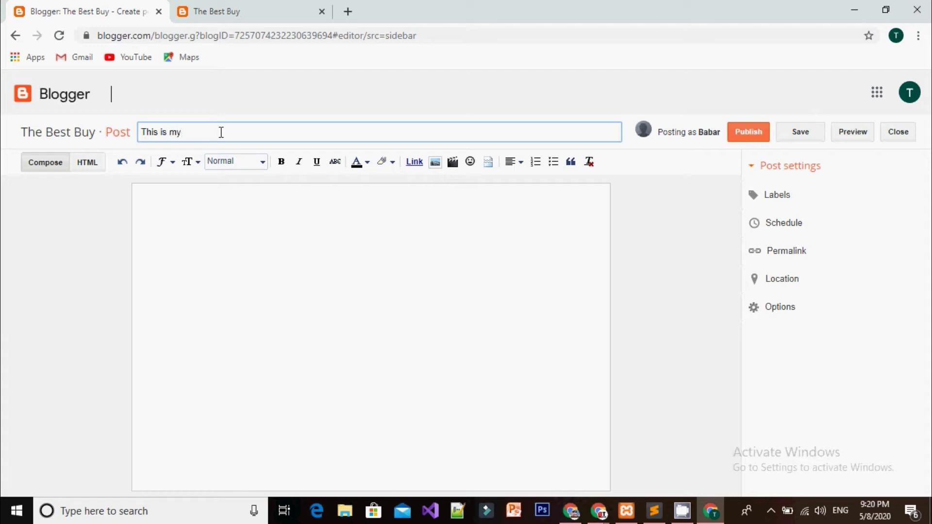
type(" frist ")
type("post of thie")
type(" blog")
Begin the post body with the word "This"
left_click(243, 238)
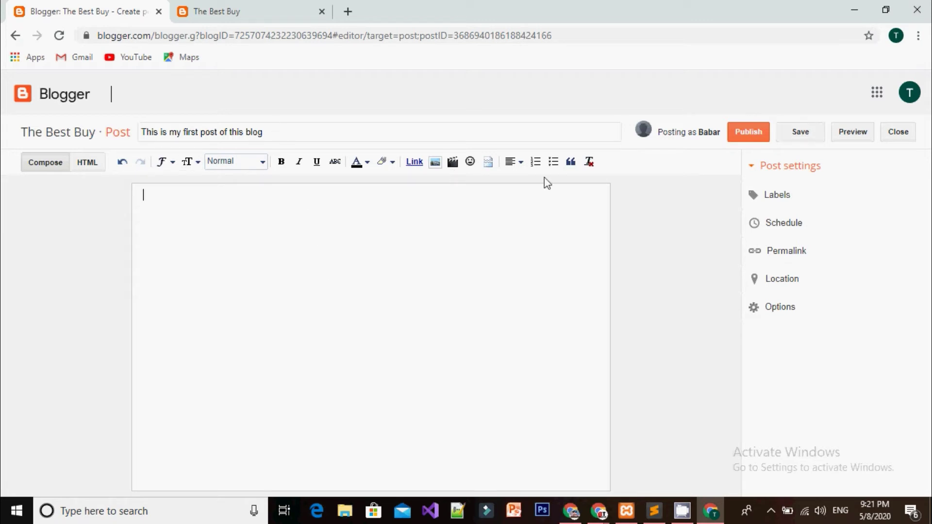
type("Thsi")
key("BackSpace")
type("is")
key("BackSpace")
key("BackSpace")
key("BackSpace")
Search the web for "lorem ipsum" in a new browser tab and open lipsum.com
left_click(348, 12)
type("lo")
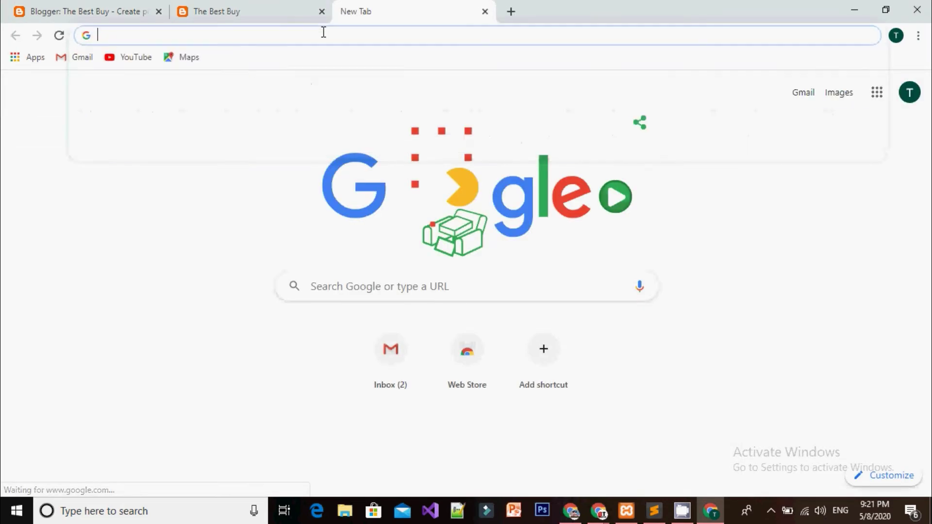
type("lorem")
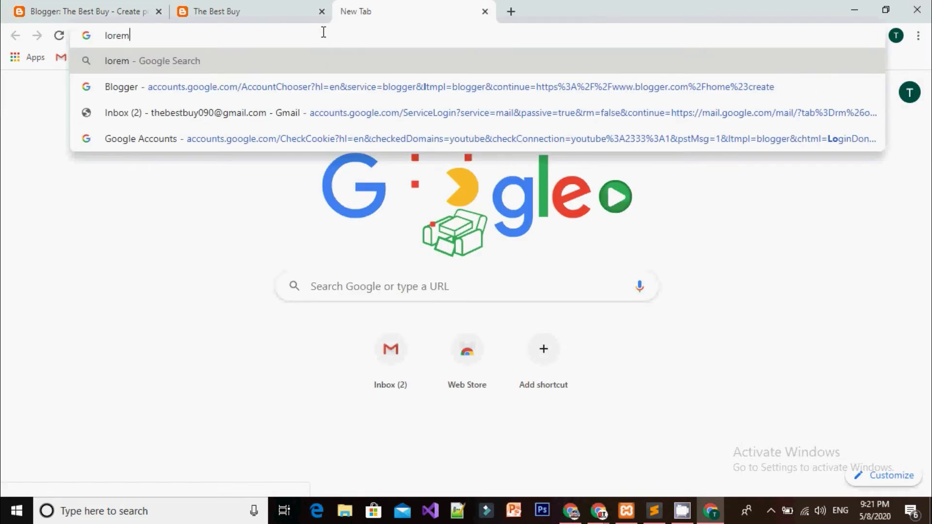
key("Down")
key("Return")
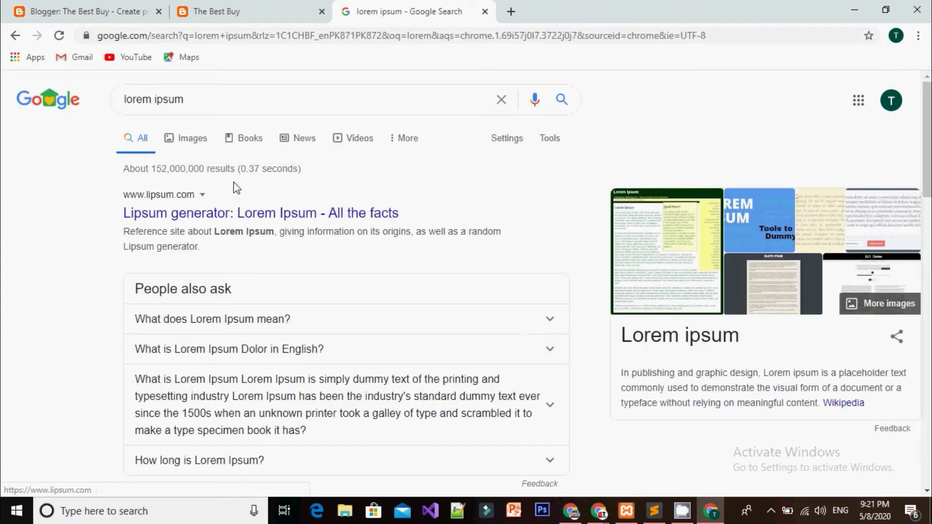
left_click(219, 11)
left_click(393, 7)
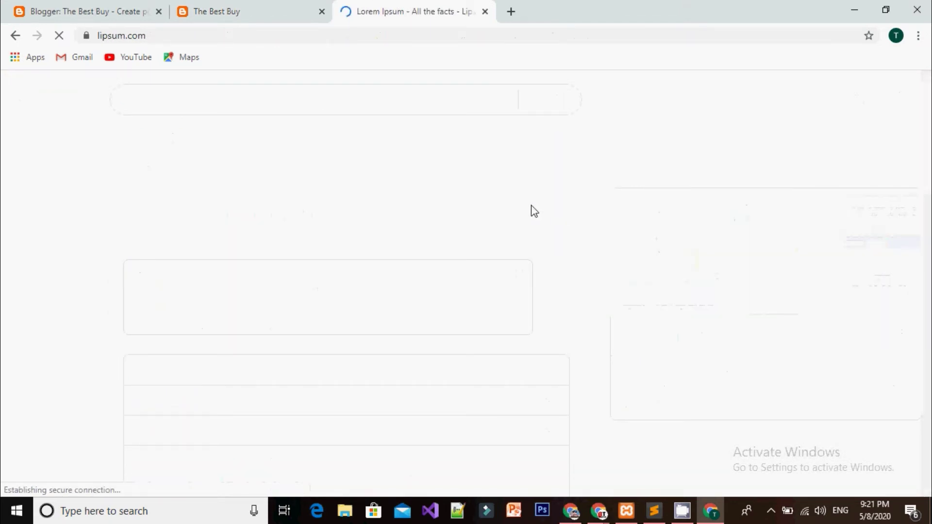
Complete the body sentence: "This is my first post of this blog and its blog about only shopping you buy everything from this blog"
left_click(107, 6)
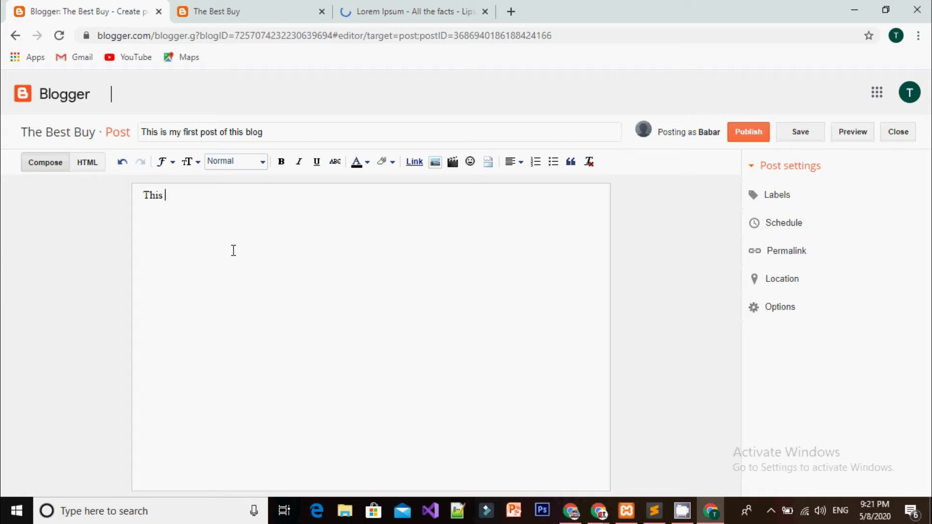
type("my")
key("BackSpace")
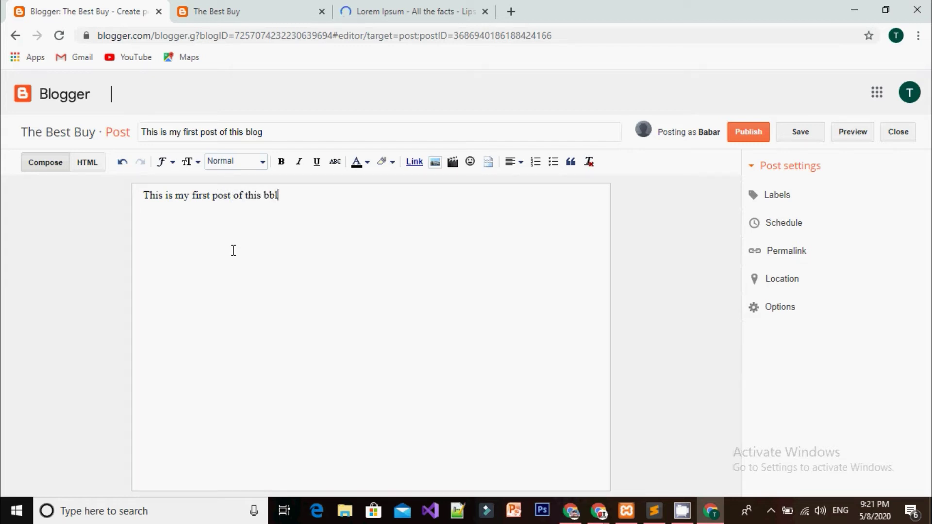
key("BackSpace")
type("og and its blog about ofnlu")
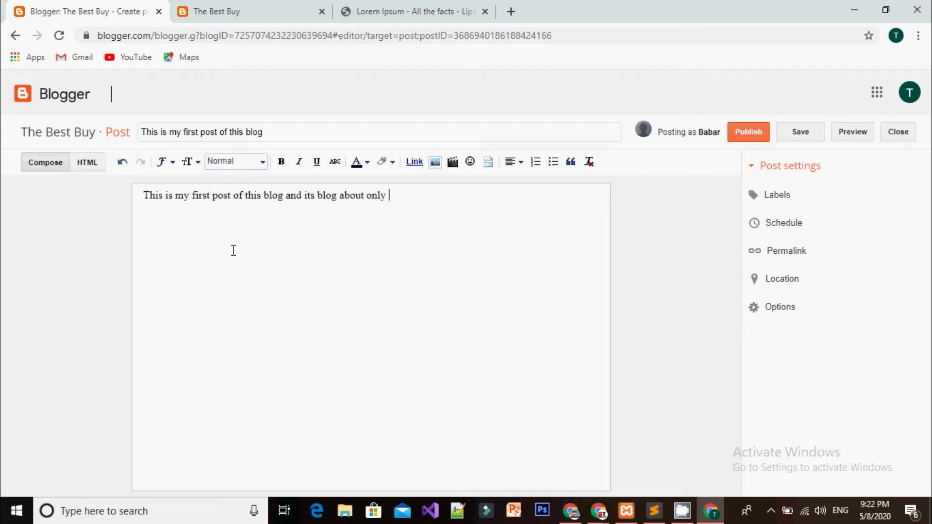
type("shopping you buy")
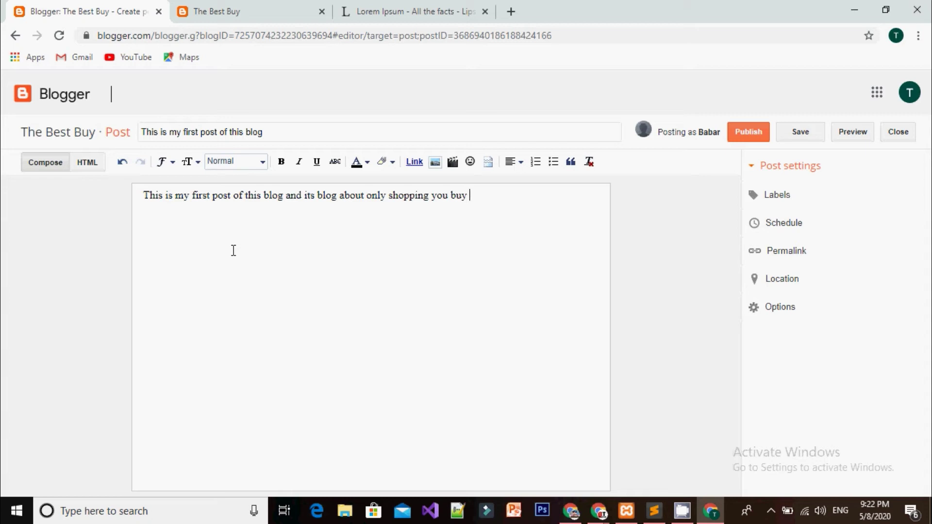
key("BackSpace")
key("BackSpace")
type("everything from this blog")
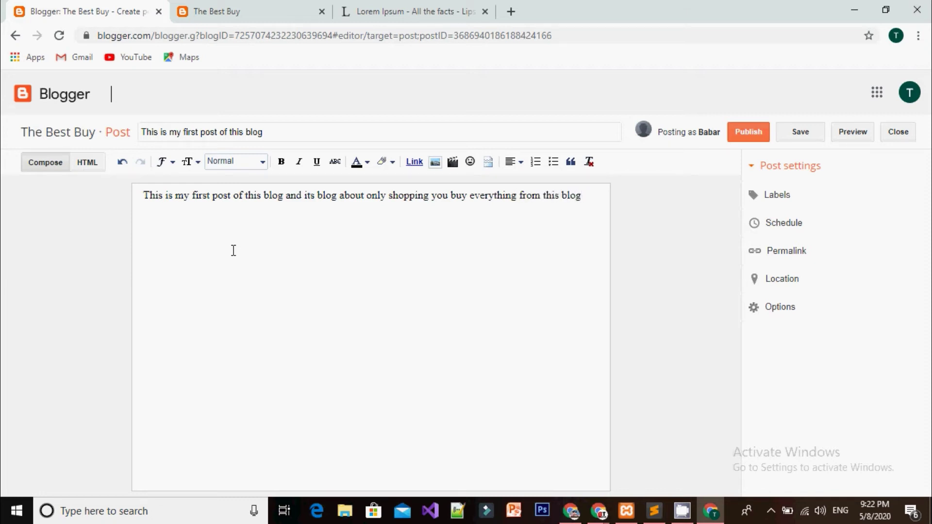
Copy the whole body sentence and paste it ten times inside the body to make a longer sample paragraph
key("ctrl+a")
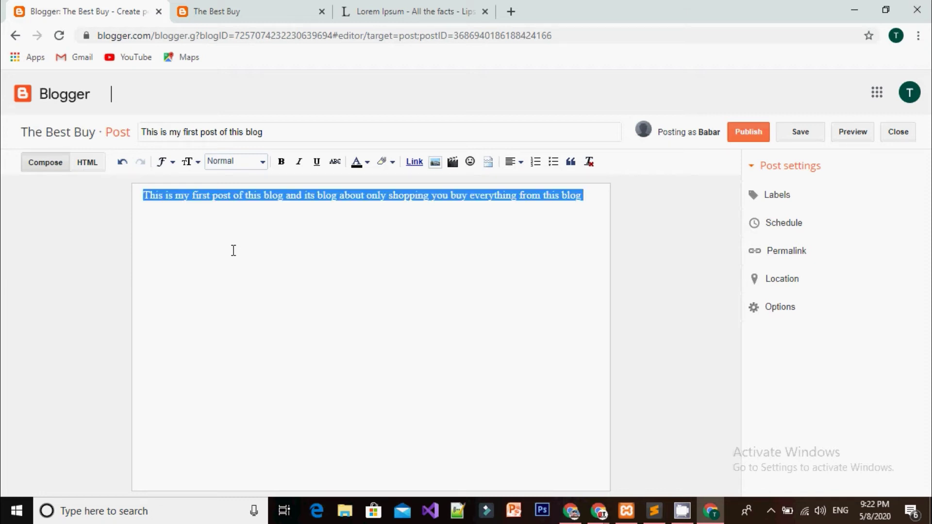
left_click(217, 247)
key("ctrl+v")
key("ctrl+v")
key("ctrl+v")
key("ctrl+v")
key("ctrl+v")
key("ctrl+v")
key("ctrl+v")
key("ctrl+v")
key("ctrl+v")
key("ctrl+v")
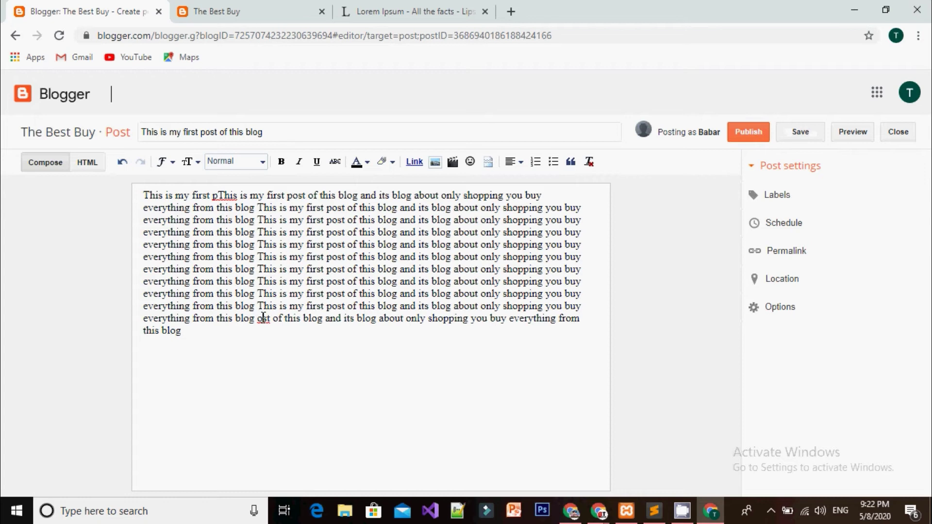
Add blank lines below the body paragraph and two blank lines above it
right_click(262, 318)
left_click(227, 473)
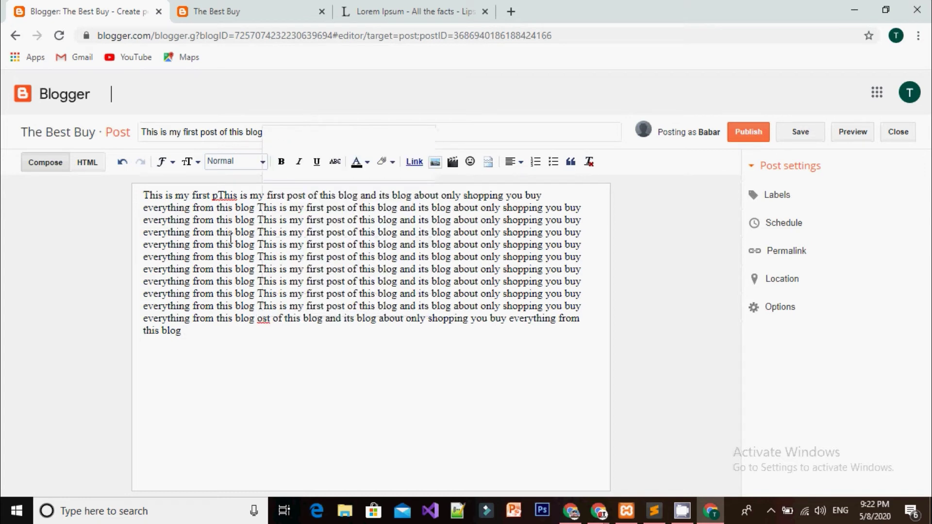
left_click(359, 281)
left_click(192, 332)
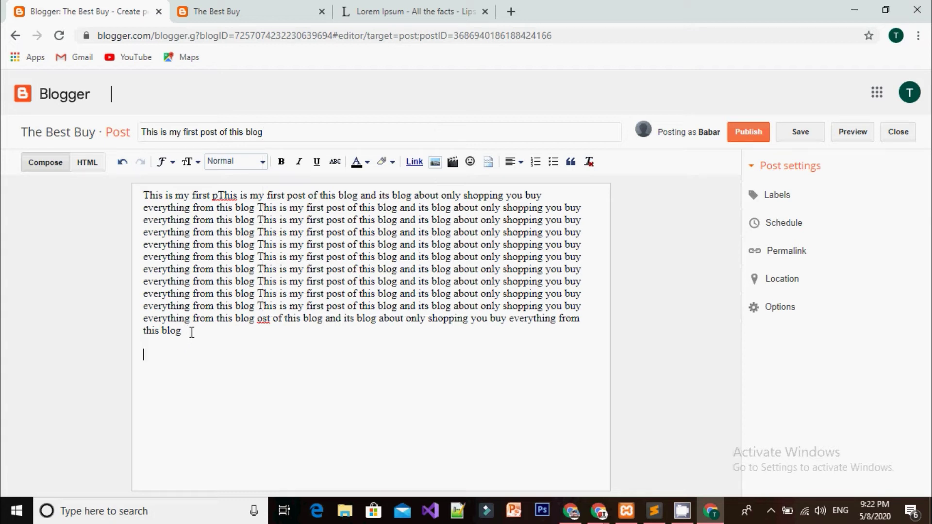
left_click(278, 362)
left_click(436, 163)
left_click(144, 196)
key("Return")
key("Return")
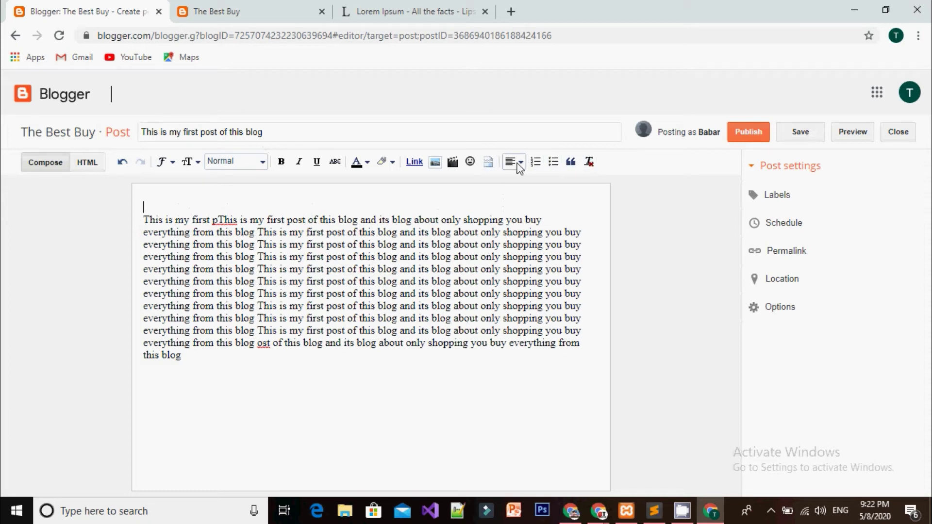
left_click(174, 163)
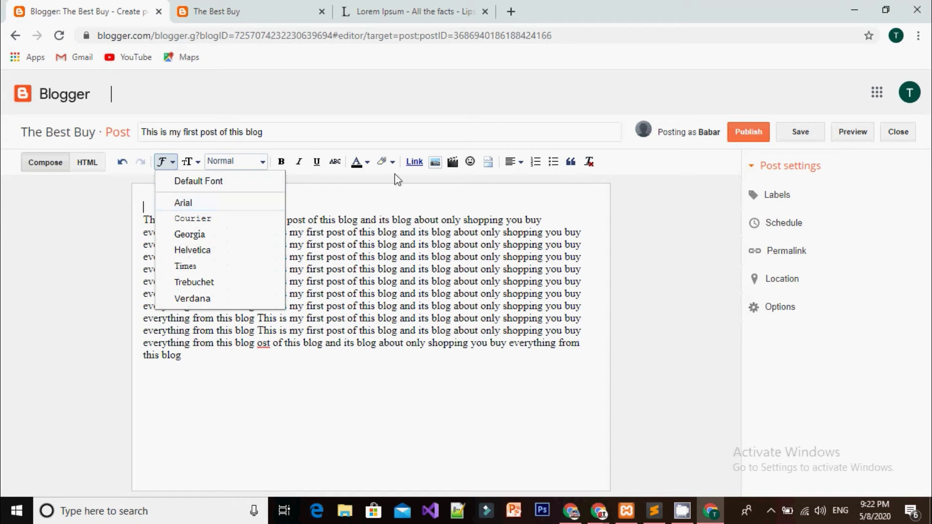
left_click(386, 180)
left_click(189, 162)
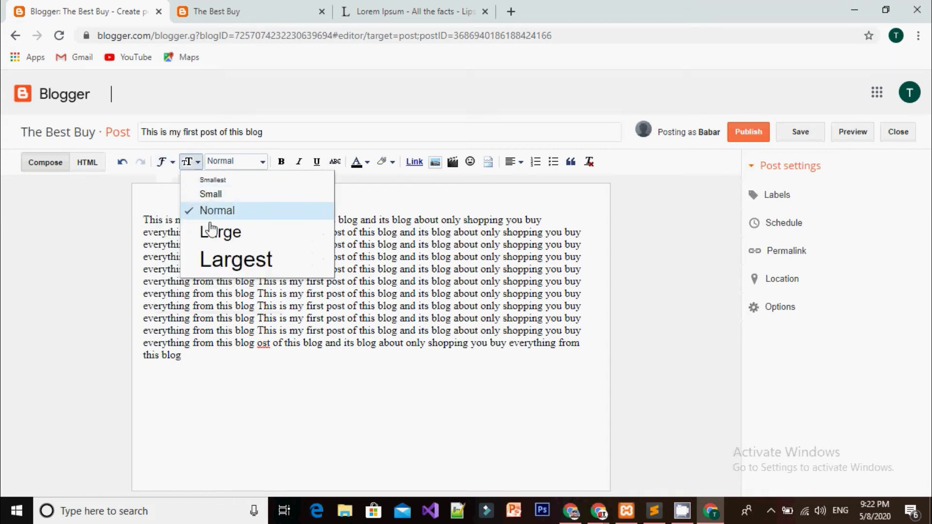
Enter the heading "The Best Buy" on the first blank line above the paragraph
left_click(420, 192)
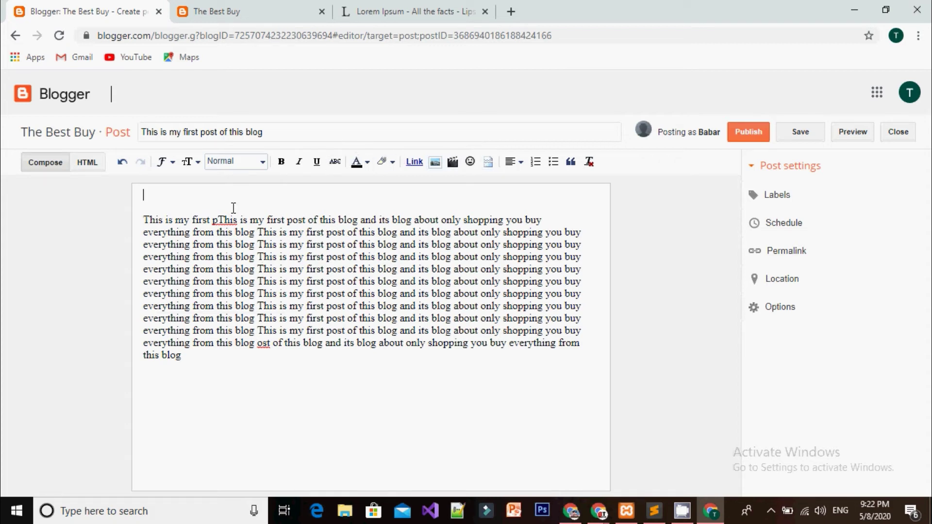
type("The bes")
type("BES")
key("BackSpace")
key("BackSpace")
type("est Bu")
Format the heading "The Best Buy" in the Largest text size and bold
left_click_drag(204, 196, 139, 199)
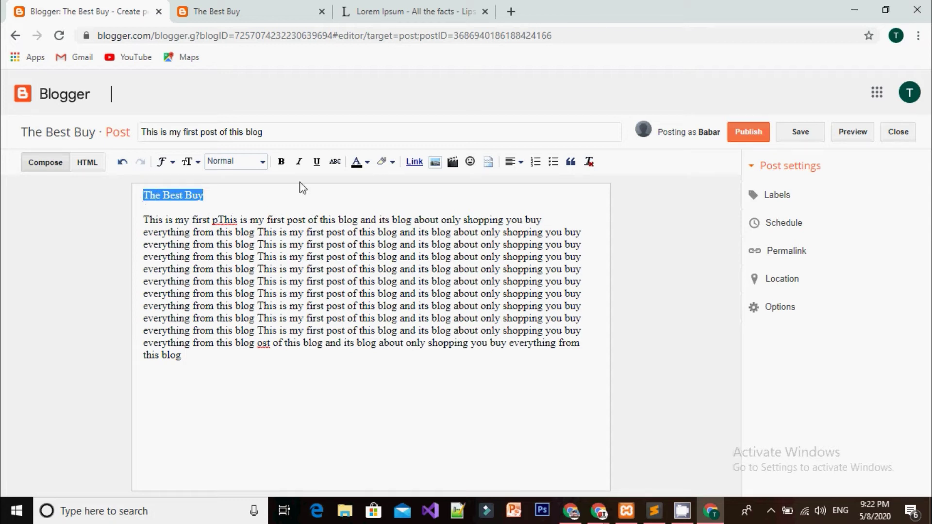
left_click(196, 163)
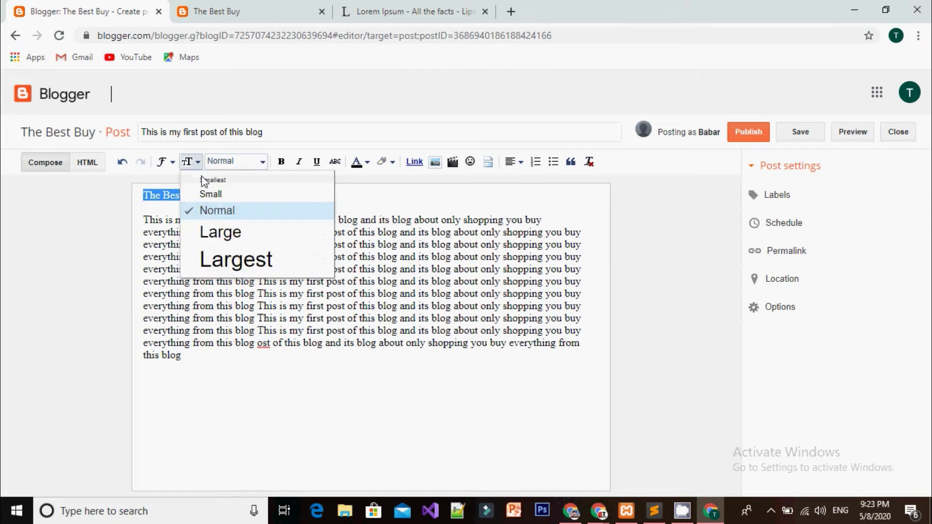
left_click(218, 266)
left_click(279, 164)
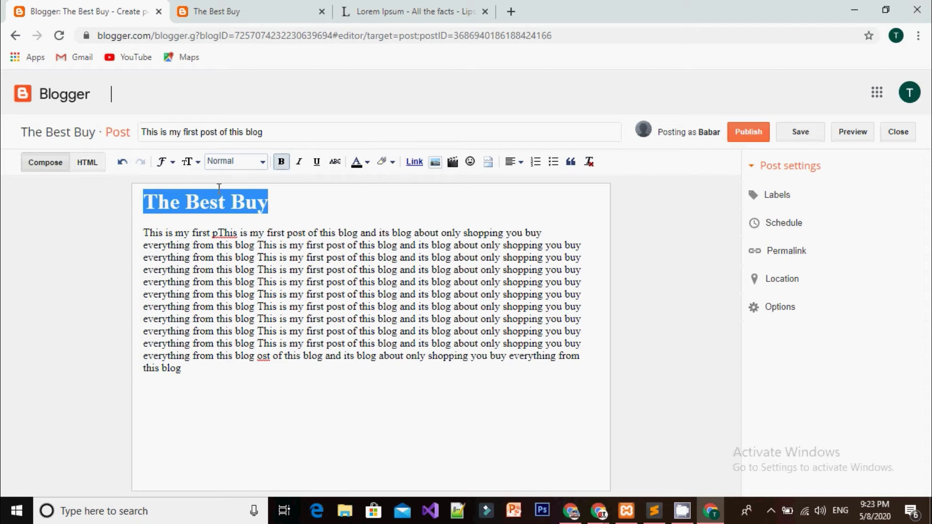
Try justified alignment on the "The Best Buy" heading, and centre it instead
left_click(513, 165)
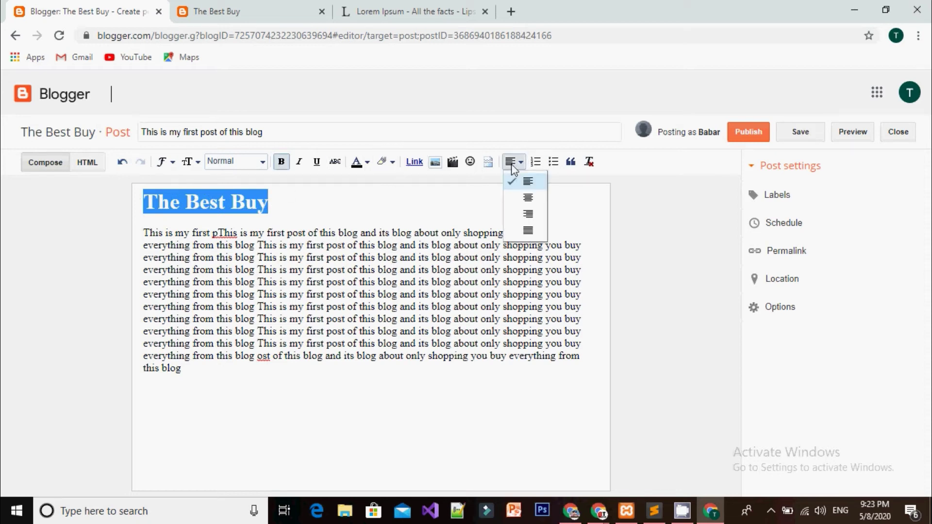
left_click(529, 232)
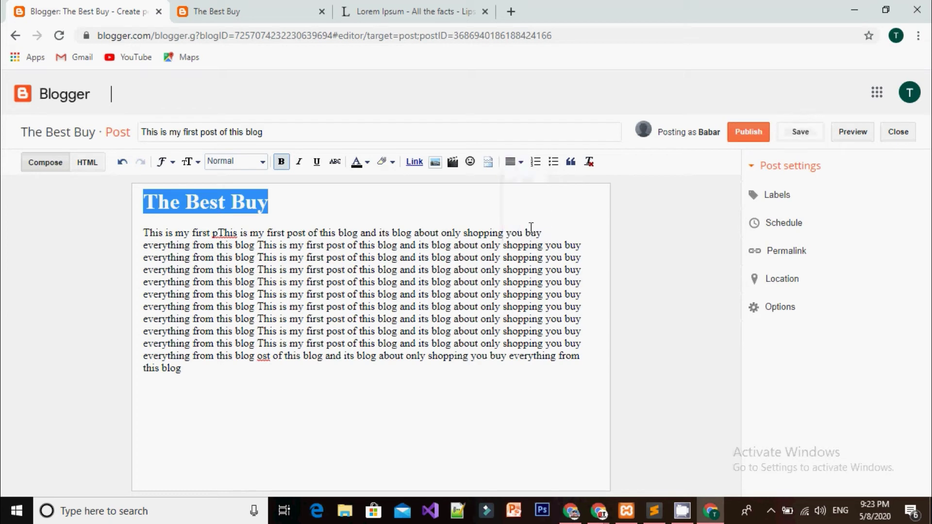
left_click(512, 162)
left_click(526, 197)
left_click(508, 193)
left_click(302, 399)
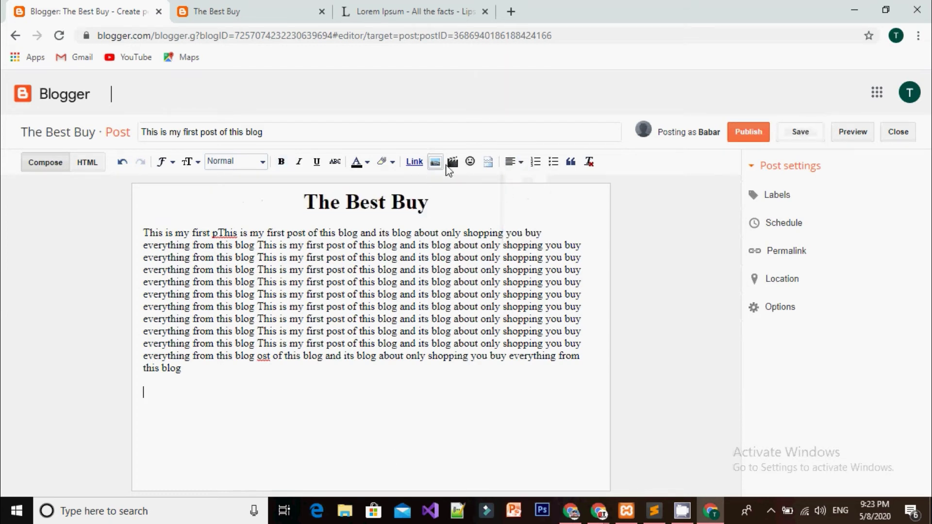
double_click(432, 203)
left_click_drag(359, 201, 298, 193)
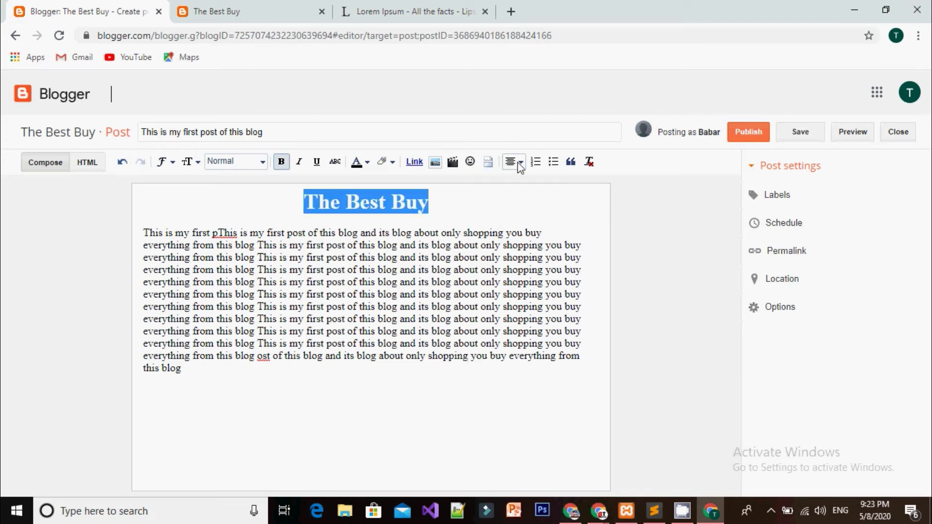
Place the cursor below the body paragraph and open the image upload dialog, leaving the file selection empty
left_click(322, 375)
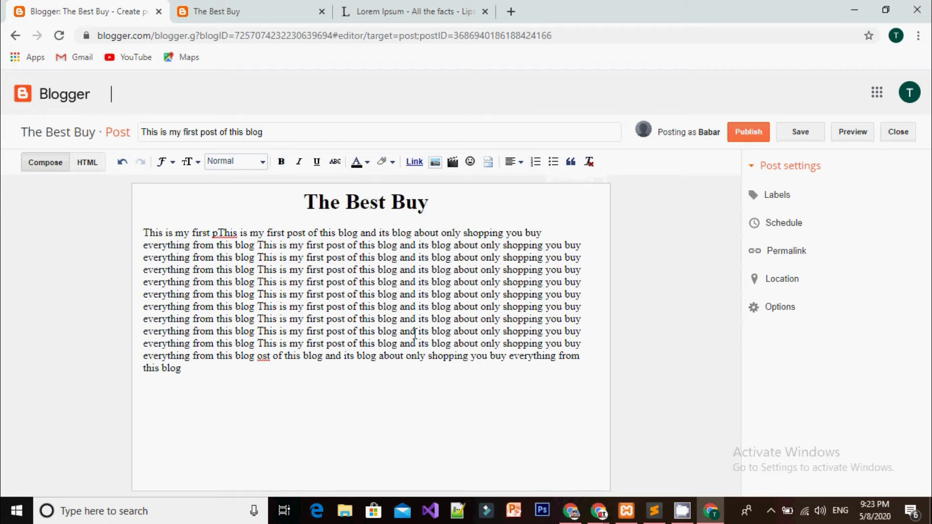
left_click(438, 161)
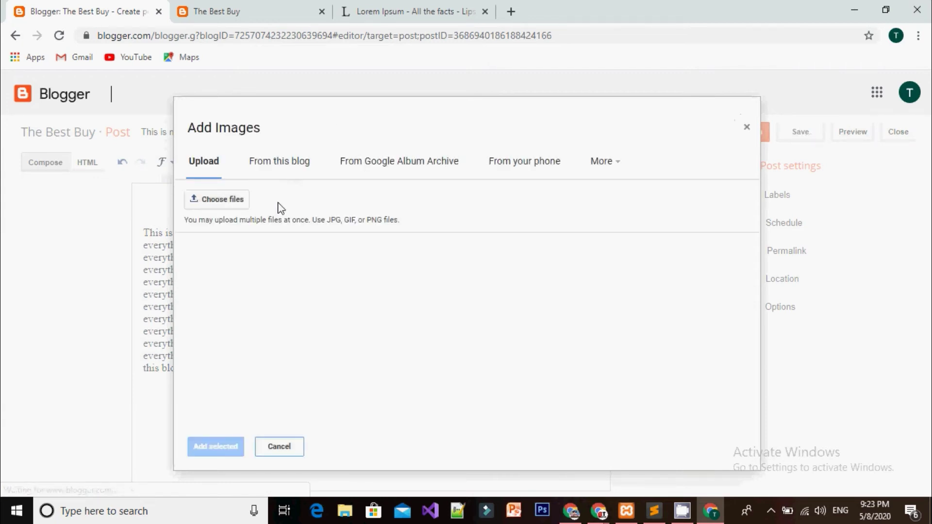
left_click(218, 200)
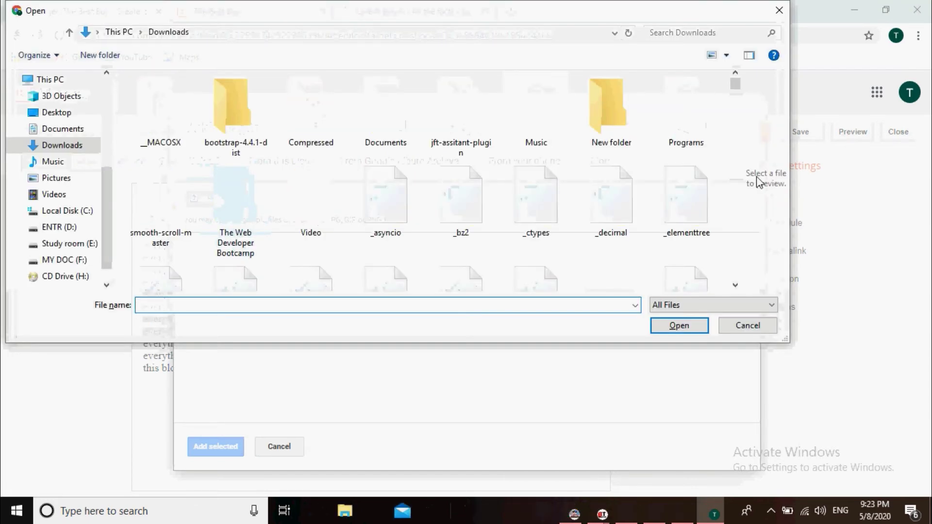
left_click(777, 10)
Replace the Lorem Ipsum page with a Google search for "pixabay" and open the Pixabay website
left_click(439, 10)
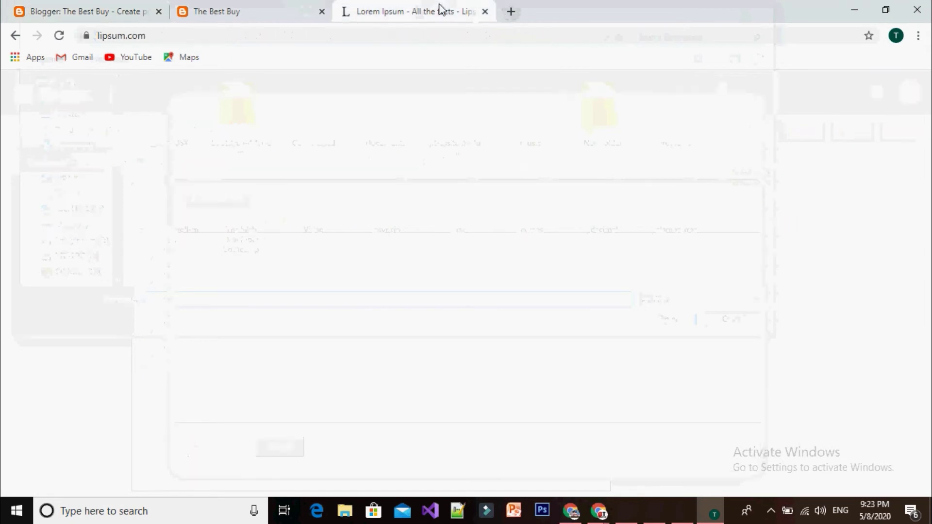
left_click(354, 41)
key("BackSpace")
type("pi")
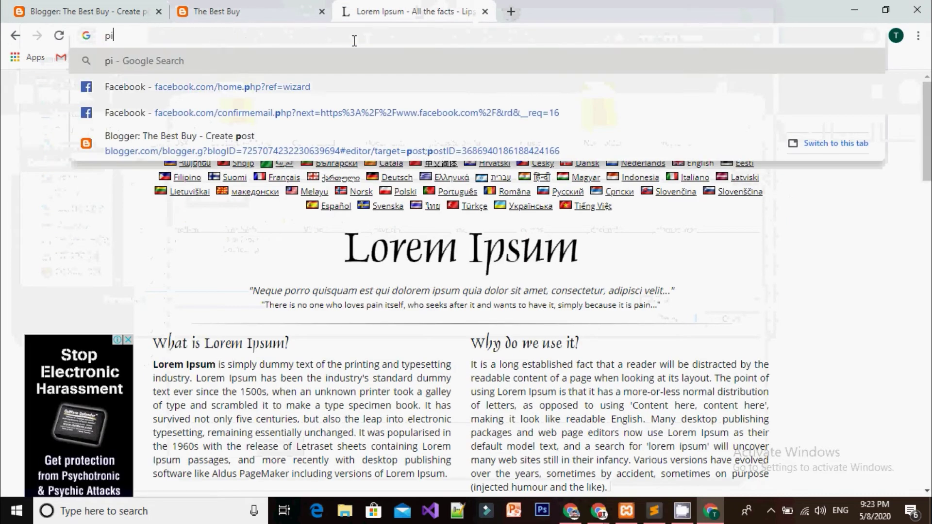
type("xbay")
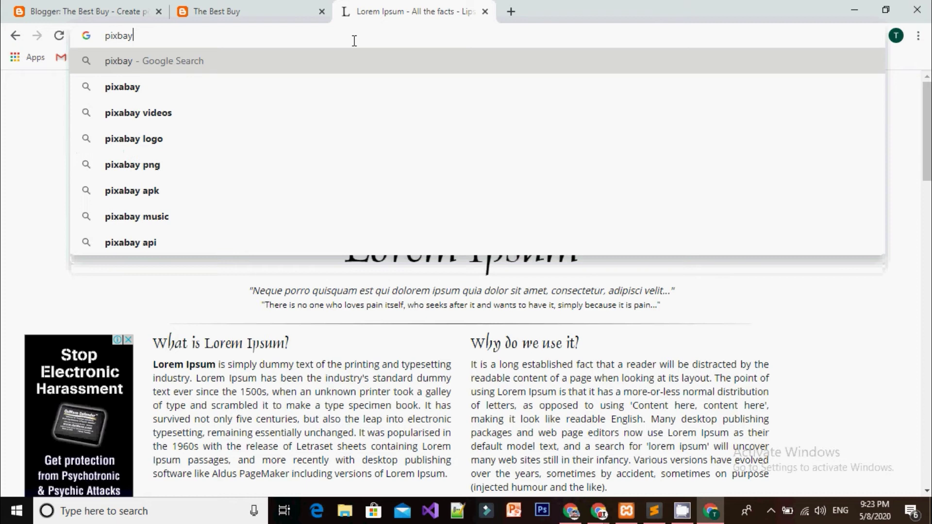
key("Down")
key("Return")
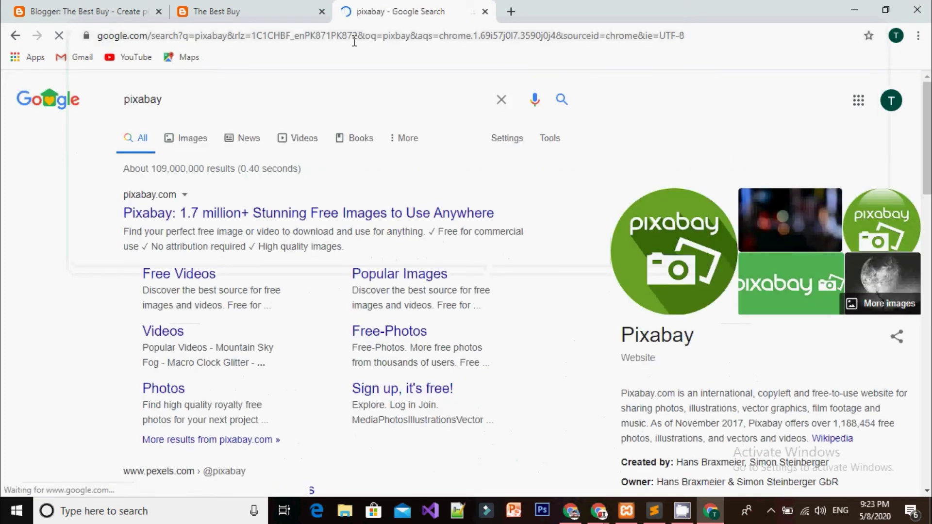
left_click(248, 6)
left_click(99, 7)
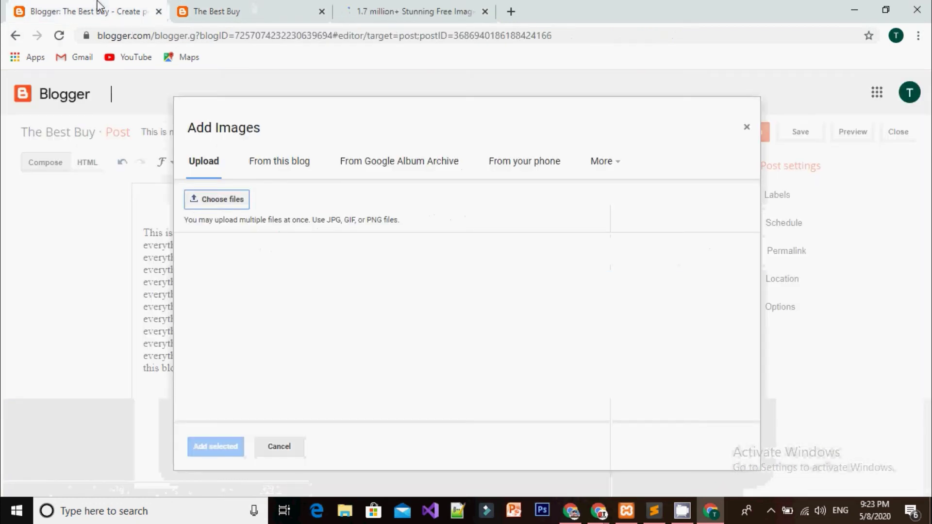
left_click(412, 7)
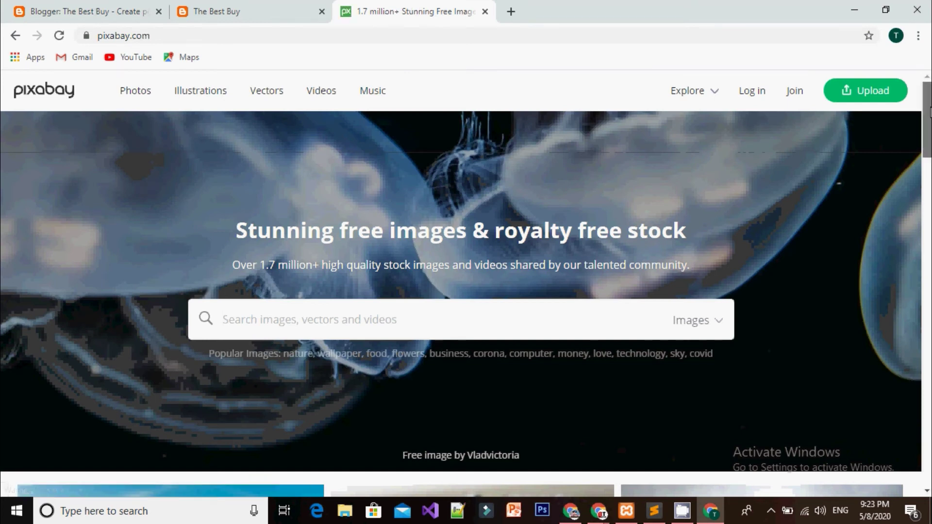
Open the Zanzibar beach boat photo, request its 1920×1182 JPG download, and complete the robot check
scroll(466, 284, "down", 5)
scroll(466, 284, "down", 2)
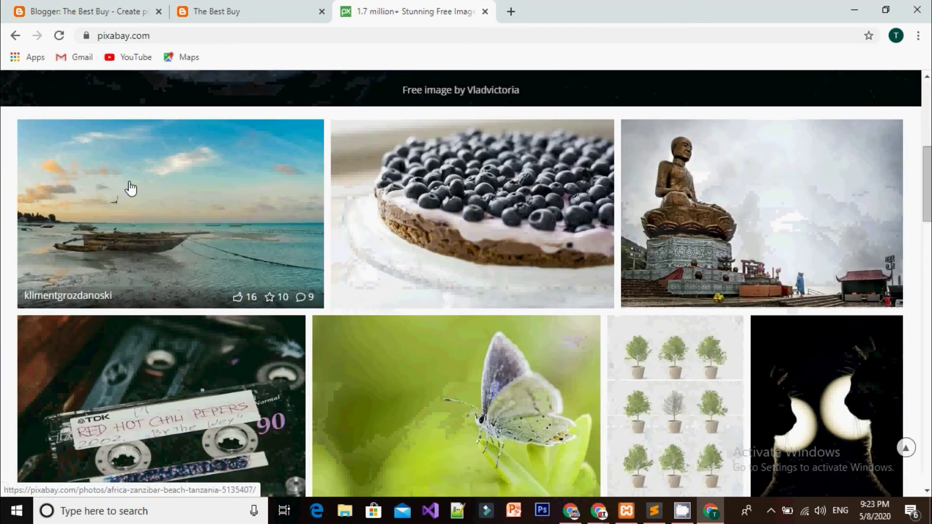
left_click(153, 206)
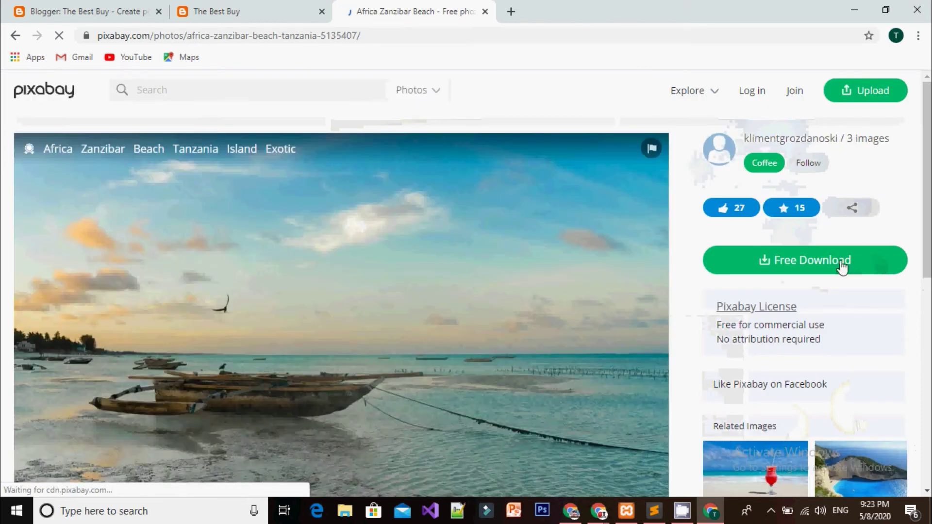
left_click(841, 266)
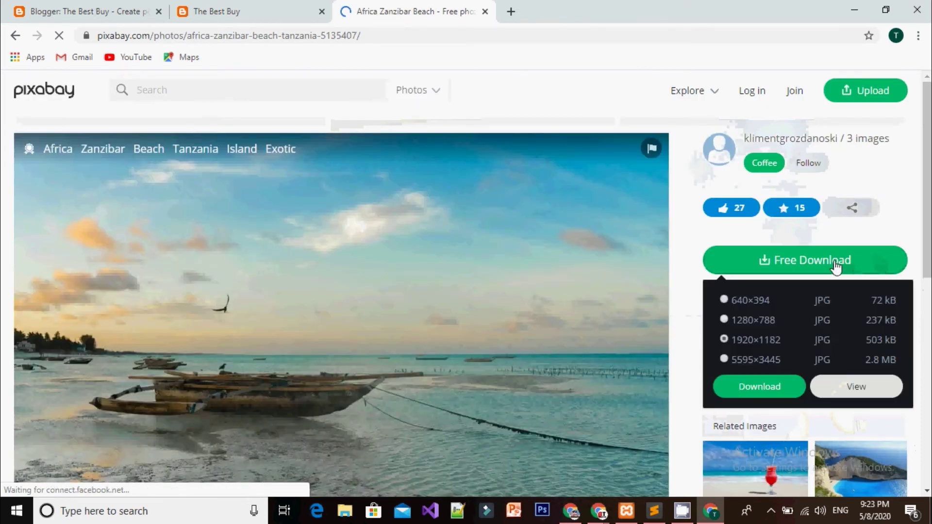
left_click(732, 394)
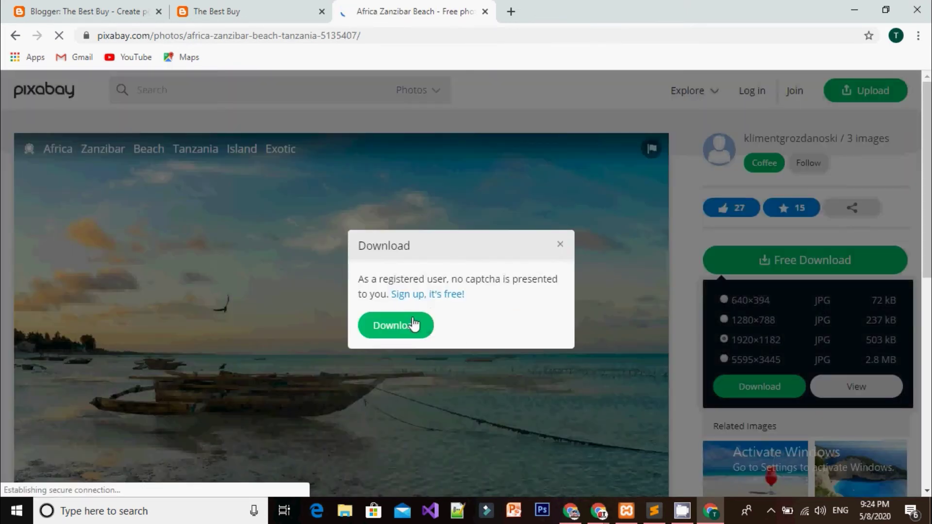
left_click(412, 325)
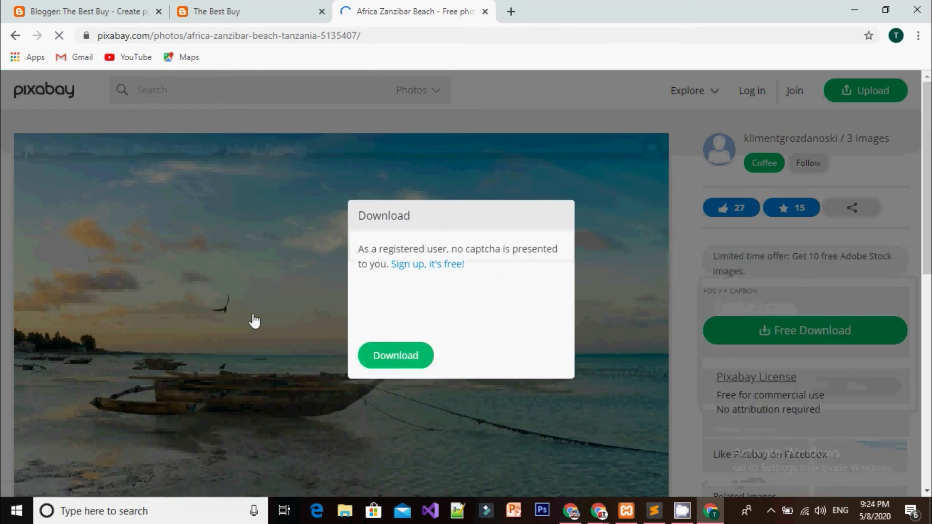
left_click(378, 303)
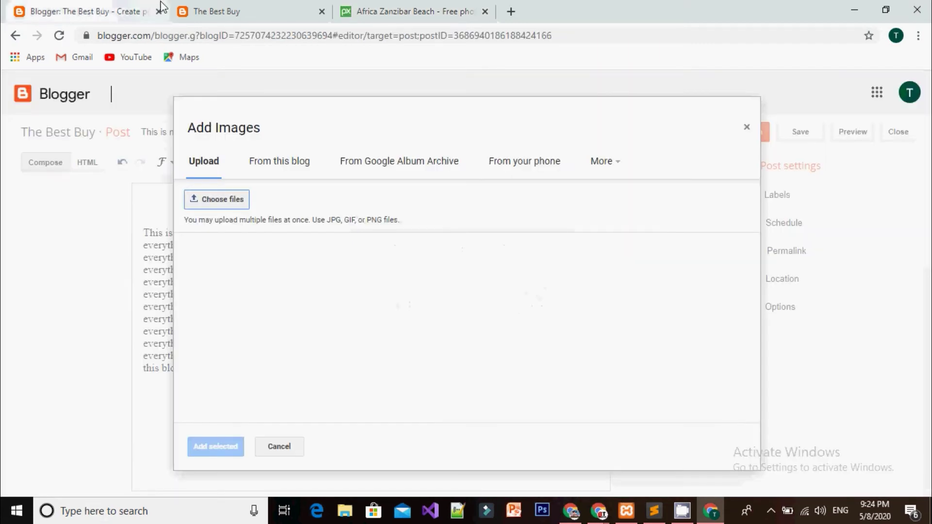
Return to the Blogger post and upload the "386833-Robert-H-Schuller-Quote" image from the Downloads folder
left_click(100, 9)
left_click(229, 203)
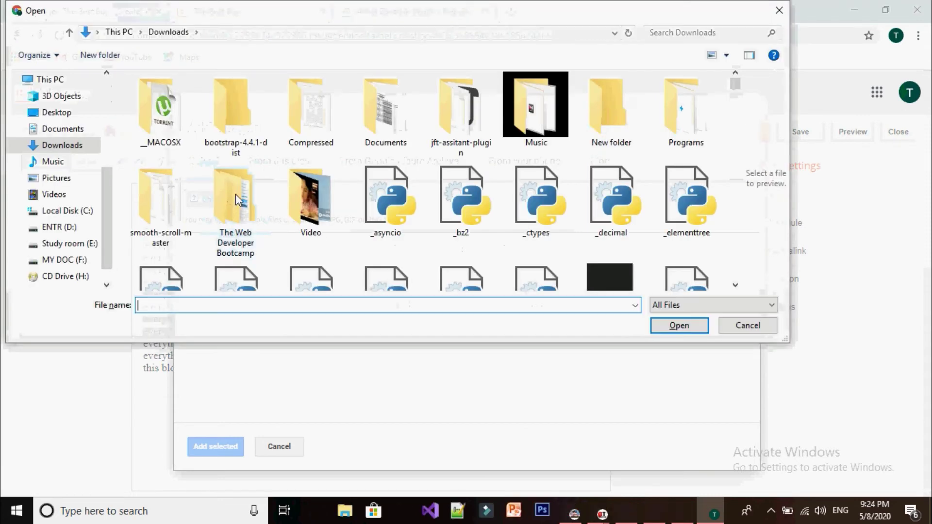
mouse_move(734, 87)
left_mouse_down()
mouse_move(740, 114)
mouse_move(736, 96)
left_mouse_up()
left_click(385, 145)
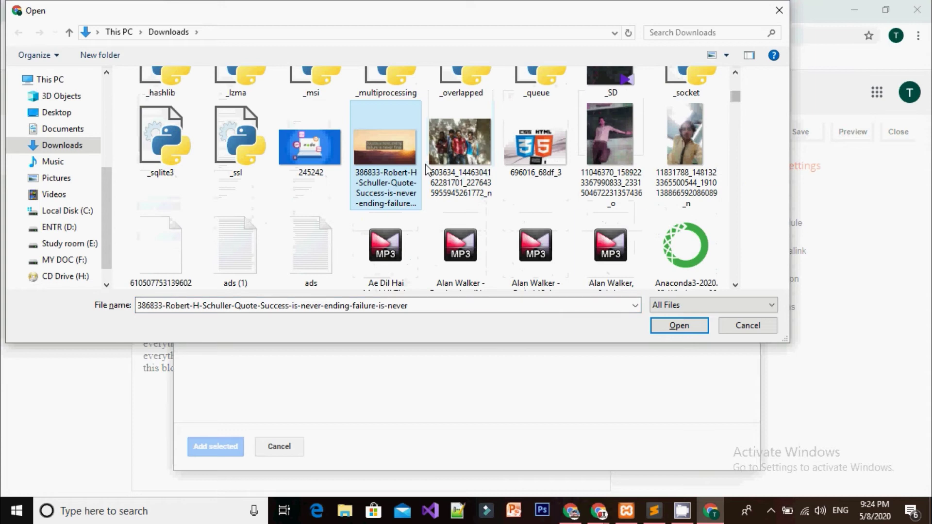
left_click(678, 324)
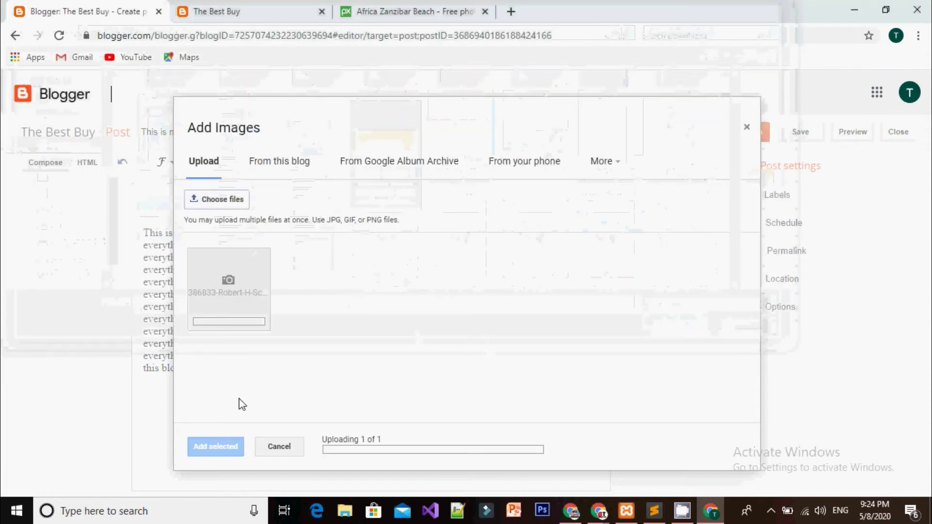
Switch back to Pixabay and finish downloading the beach photo
left_click(417, 11)
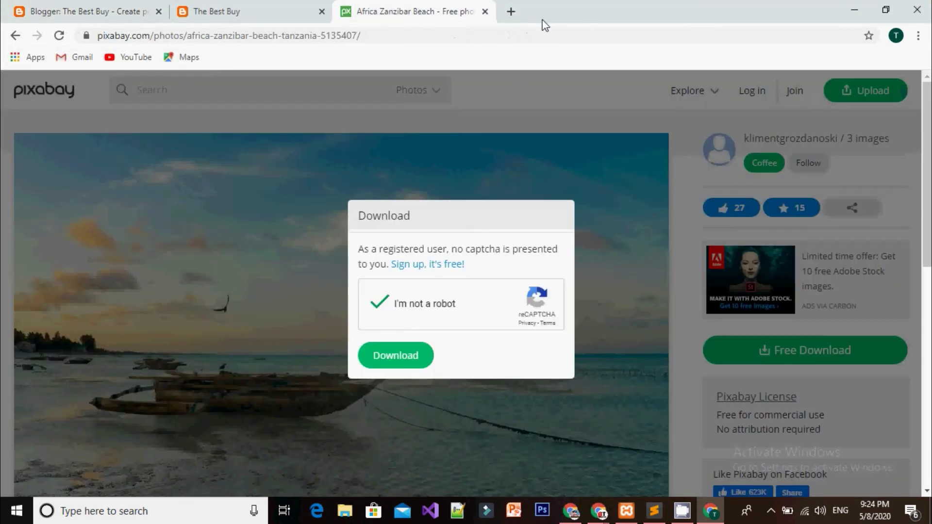
left_click(418, 363)
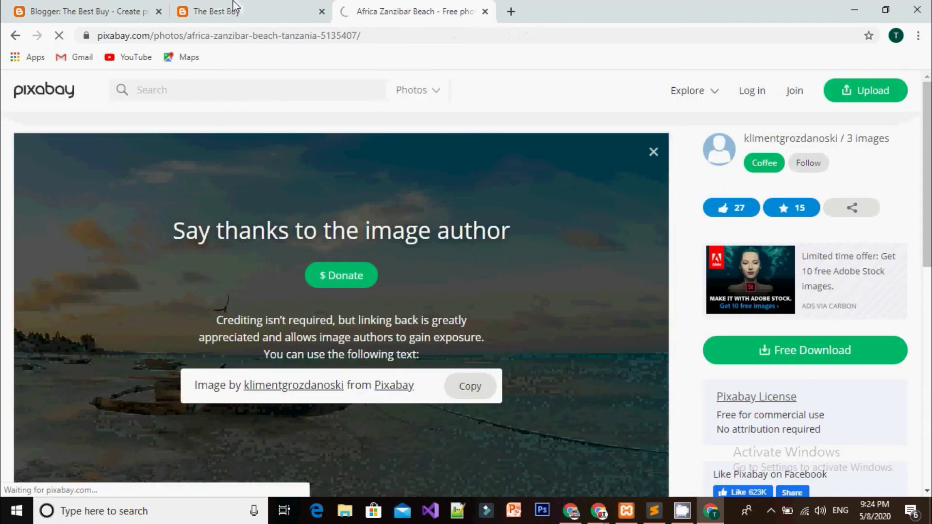
left_click(233, 7)
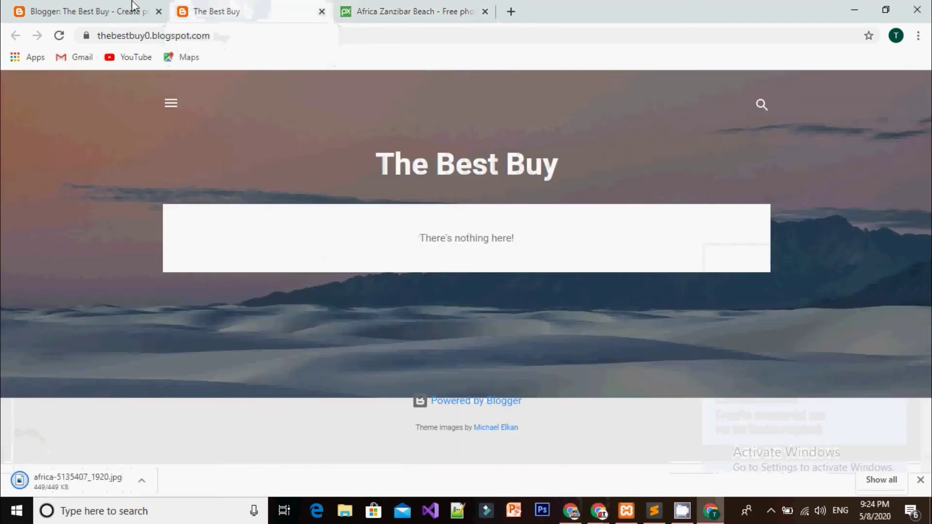
Go back to the Blogger image dialog and insert the uploaded quote image into the post
left_click(110, 7)
left_click(260, 285)
left_click(259, 417)
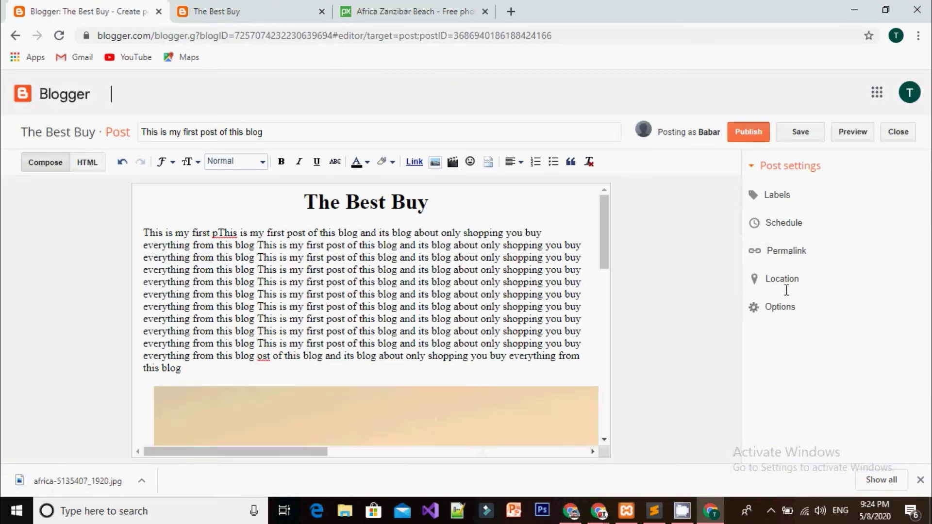
Give the quote image the caption "this image about my blog" and add a new line below it
left_click_drag(608, 316, 603, 380)
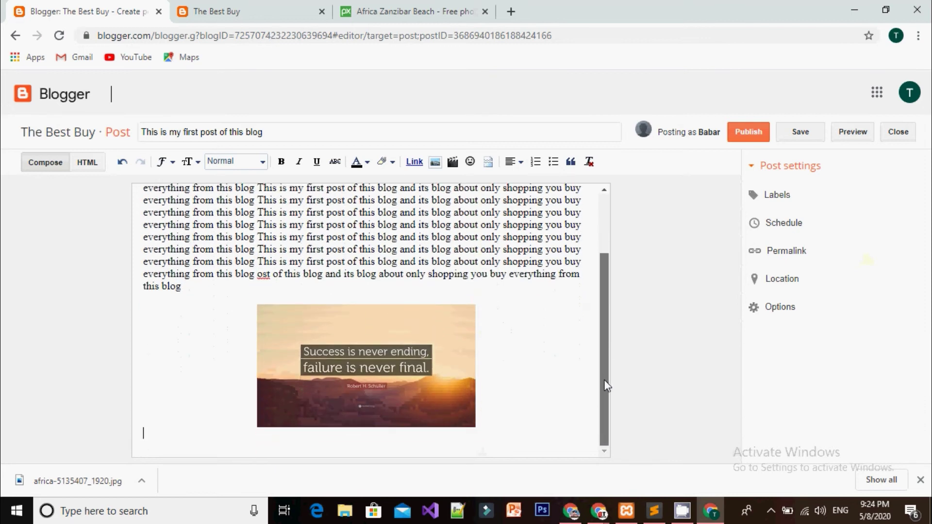
left_click(409, 386)
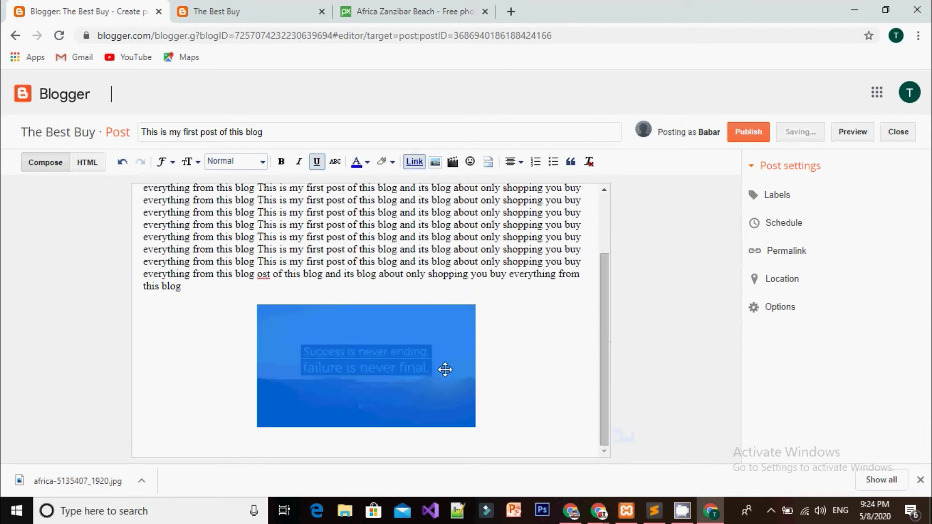
left_click(442, 370)
left_click(524, 436)
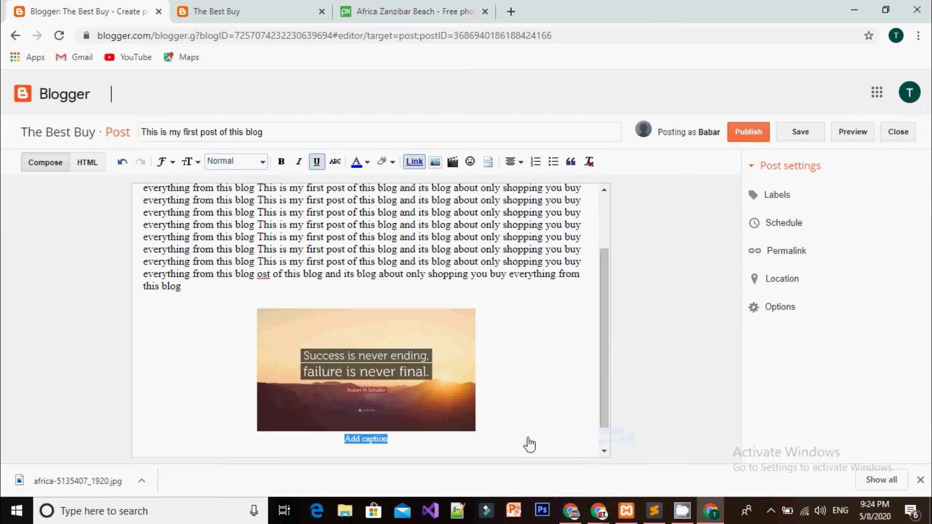
type("thi")
type("this ")
type("im")
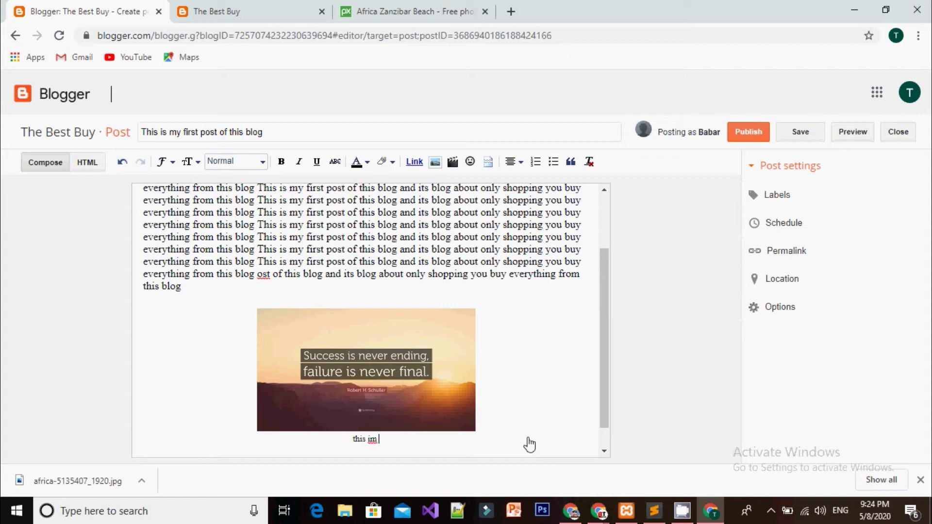
type("age about my blgo")
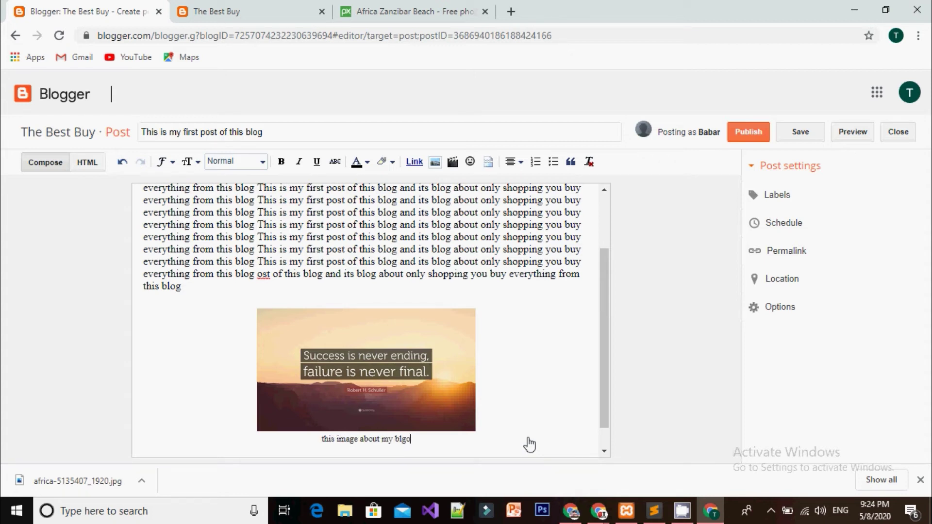
key("BackSpace")
key("BackSpace")
key("BackSpace")
type("log")
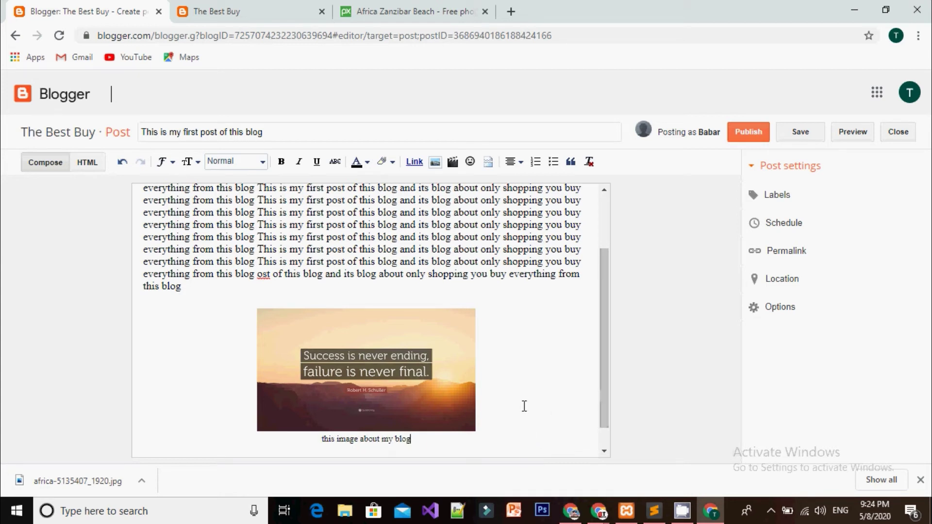
key("Return")
Try a numbered list on the blank line below the image caption, and remove it again
left_click_drag(602, 324, 607, 383)
left_click(535, 161)
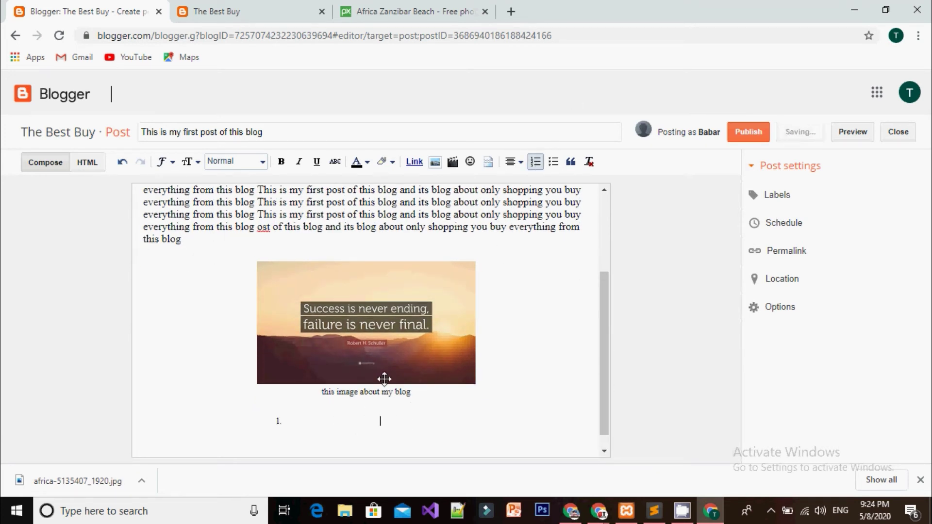
key("BackSpace")
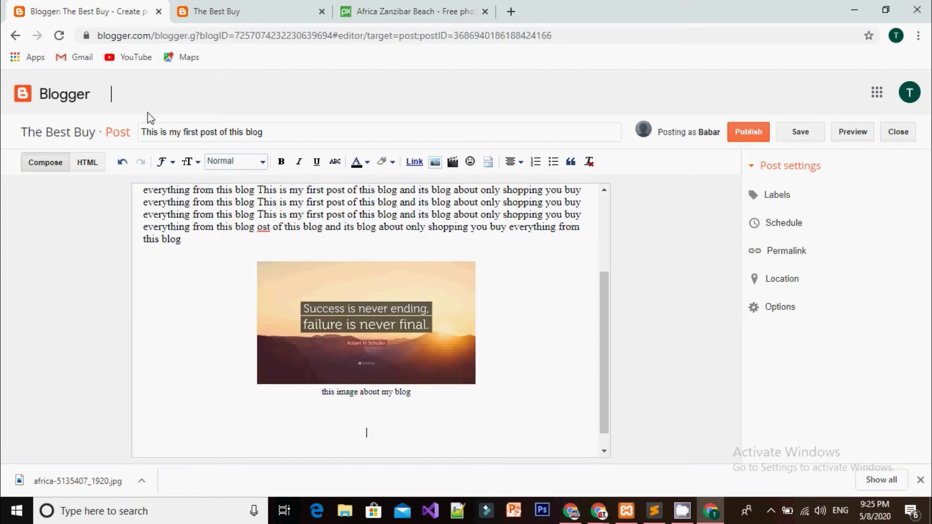
Add the label "about" to the post
left_click_drag(606, 348, 603, 235)
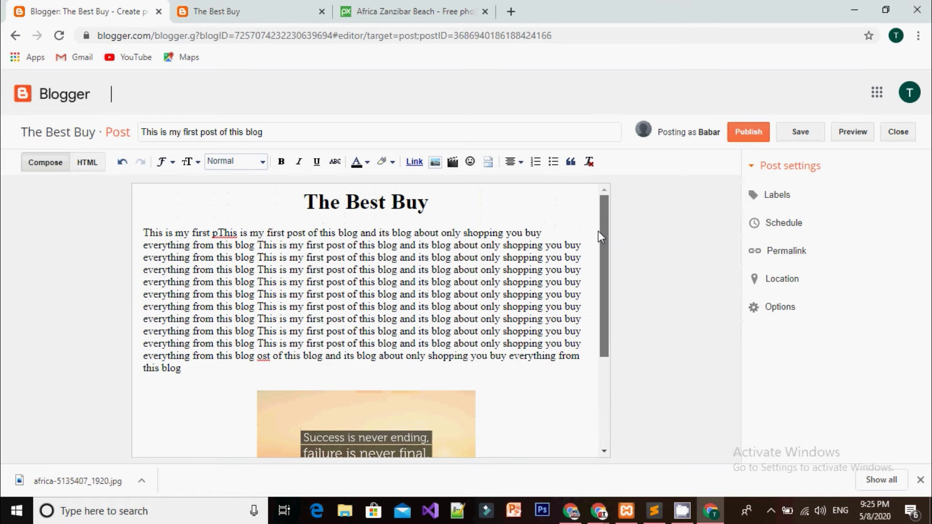
left_click(790, 204)
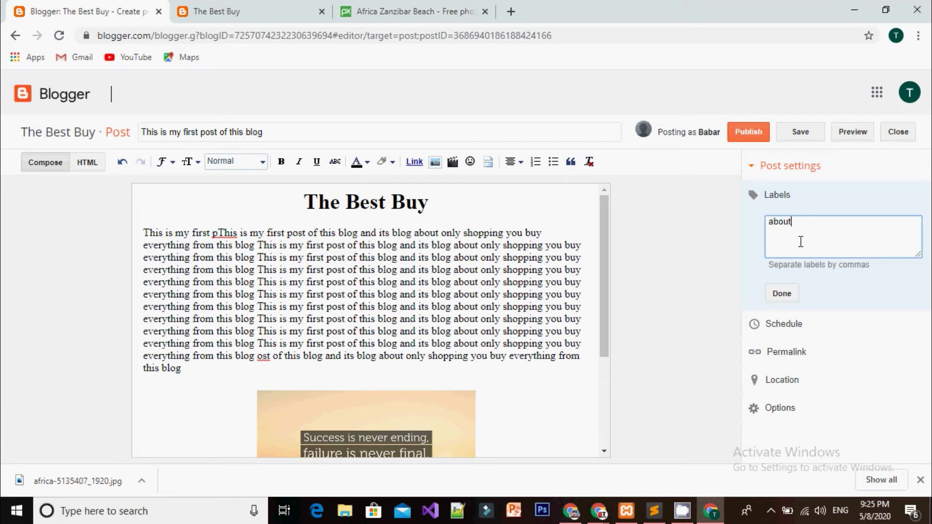
left_click(782, 293)
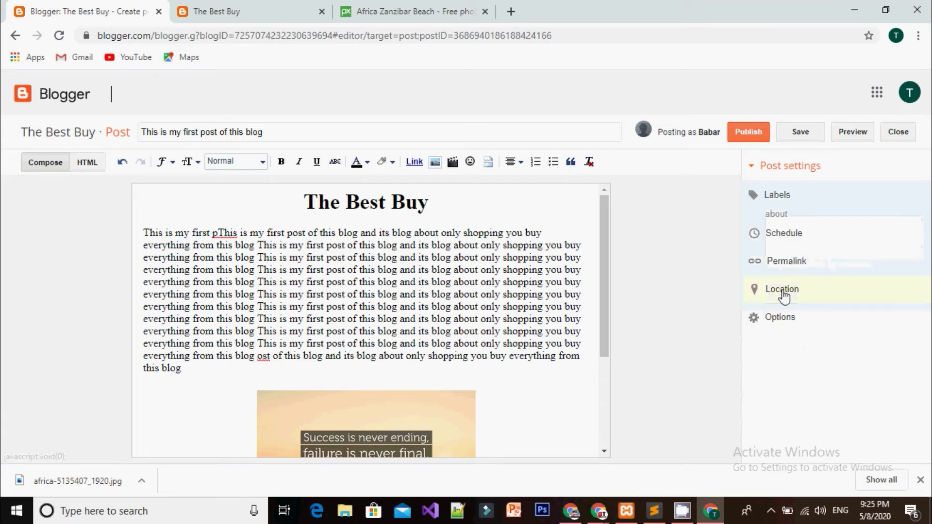
Try the custom permalink option for the post and switch back to the automatic permalink
left_click(821, 263)
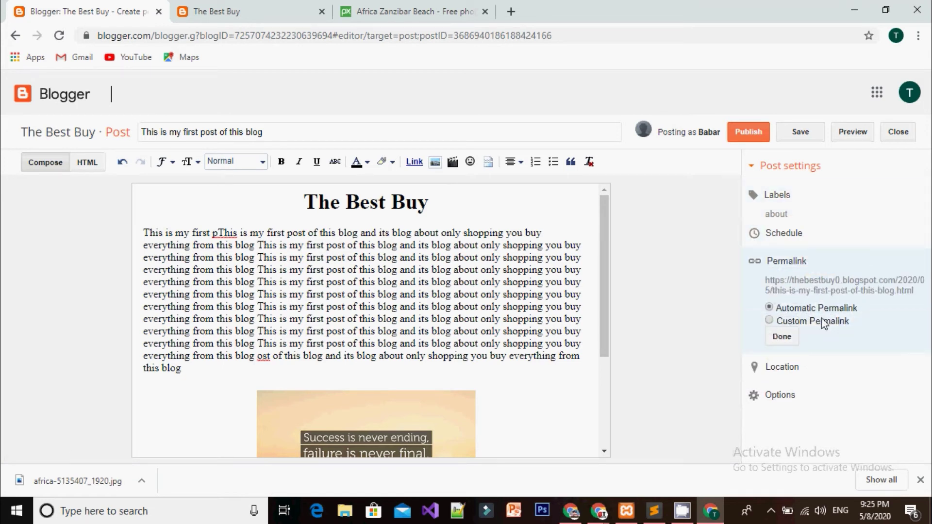
left_click(769, 321)
left_click_drag(886, 331, 805, 328)
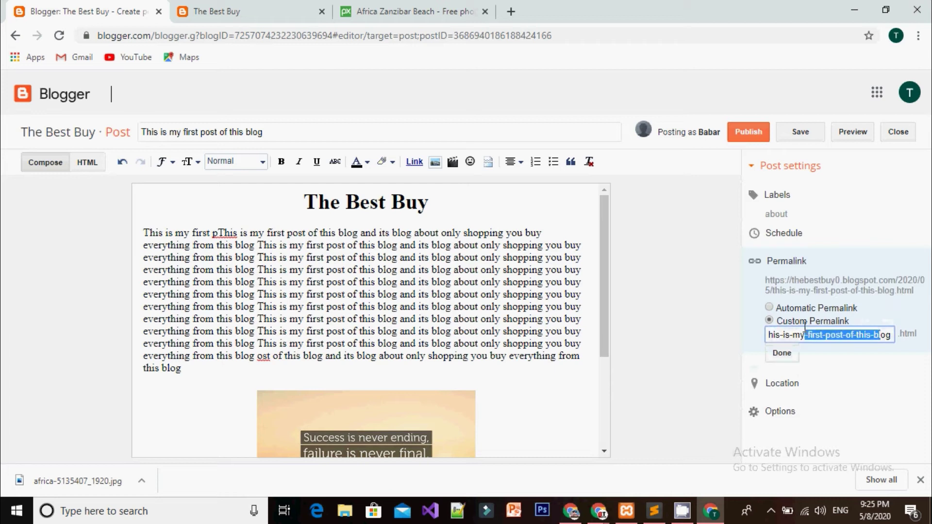
left_click(782, 352)
left_click(771, 278)
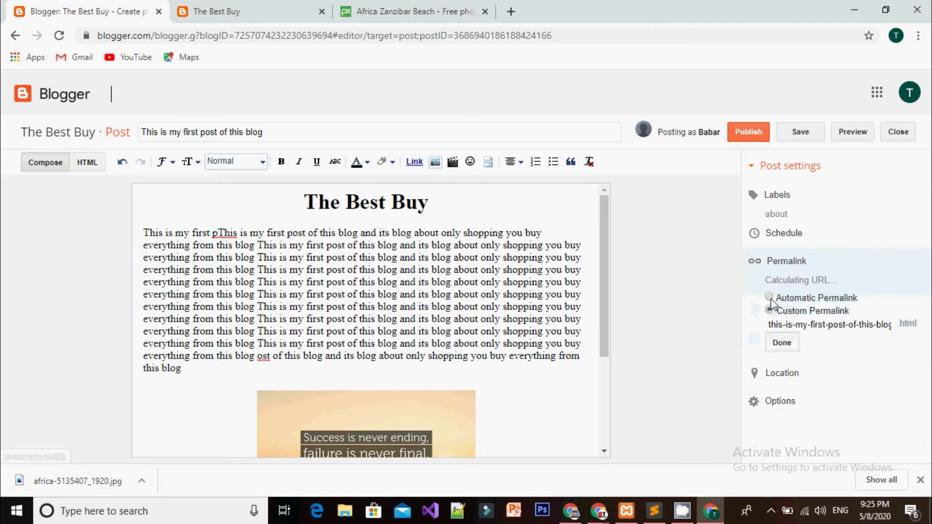
left_click(770, 308)
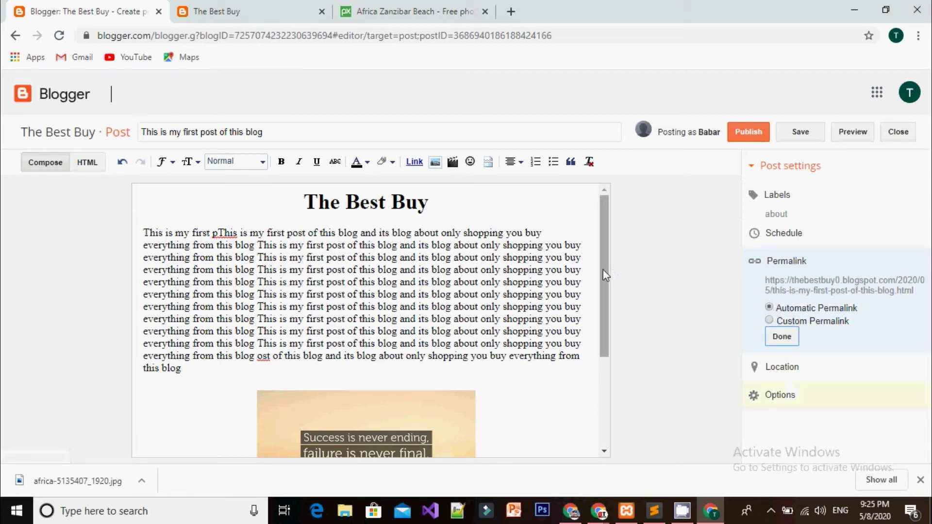
Publish the post and view the live blog
left_click(746, 139)
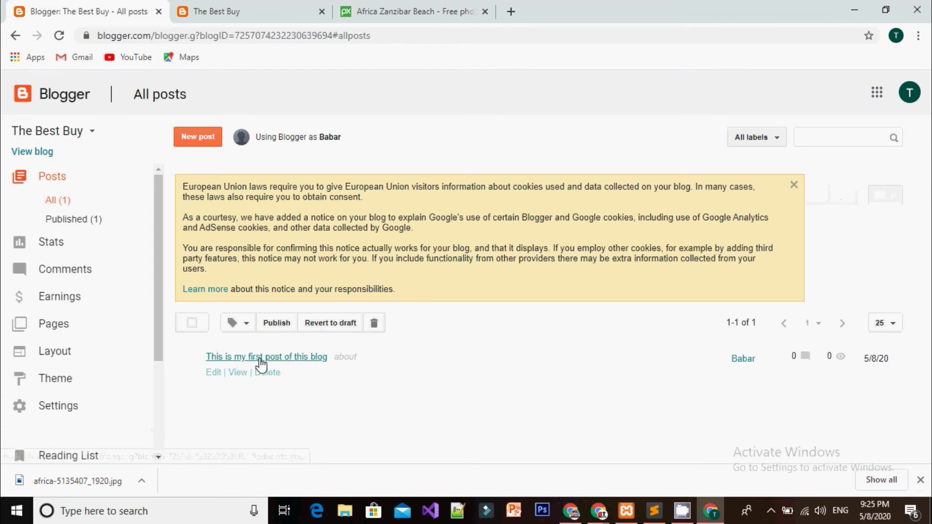
left_click(37, 152)
left_click(484, 11)
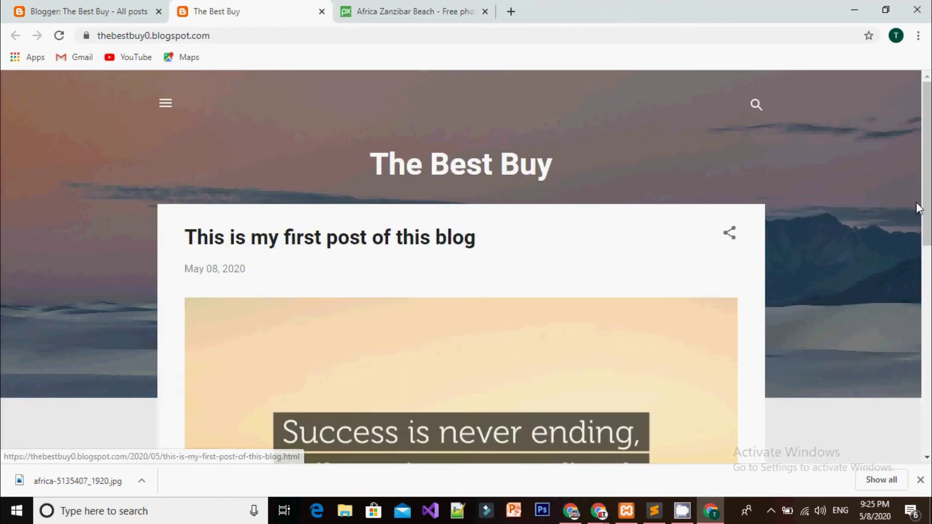
Look over the published post on the blog's home page and open its full page
scroll(465, 267, "down", 5)
scroll(466, 267, "up", 3)
scroll(466, 267, "down", 7)
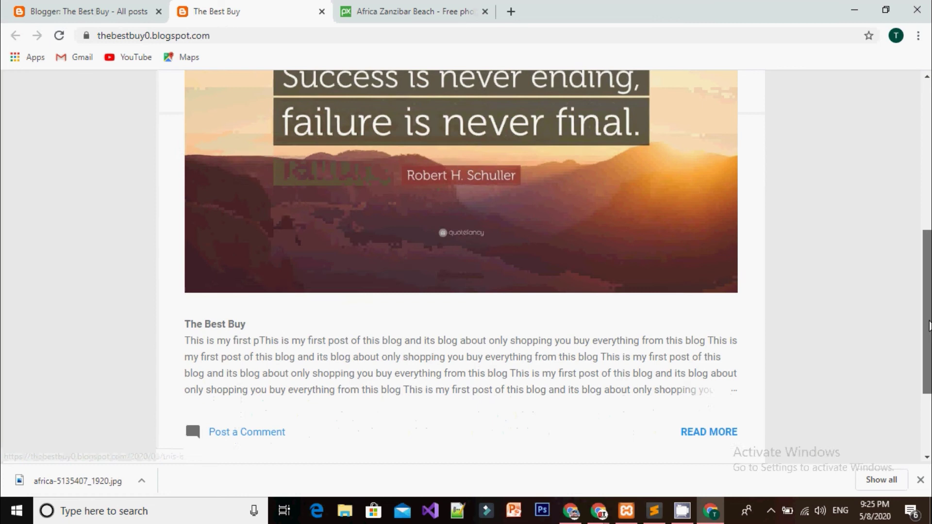
scroll(191, 280, "up", 8)
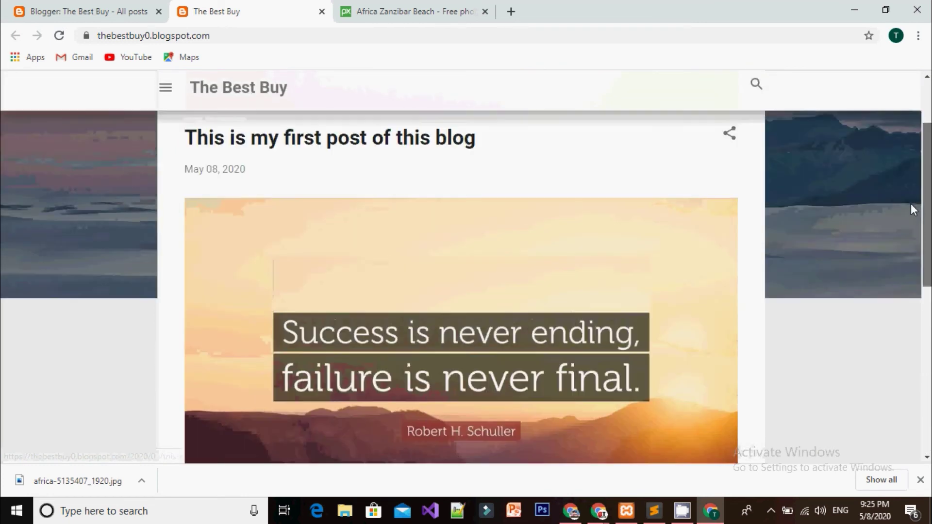
left_click(305, 199)
left_click_drag(927, 115, 927, 136)
left_click(297, 329)
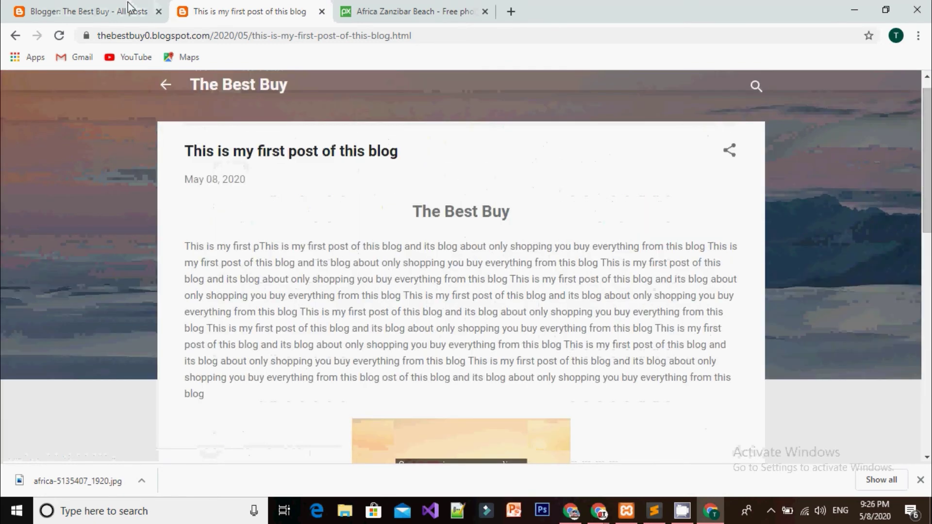
Go back to the Blogger dashboard and open the blog's basic settings
left_click(128, 7)
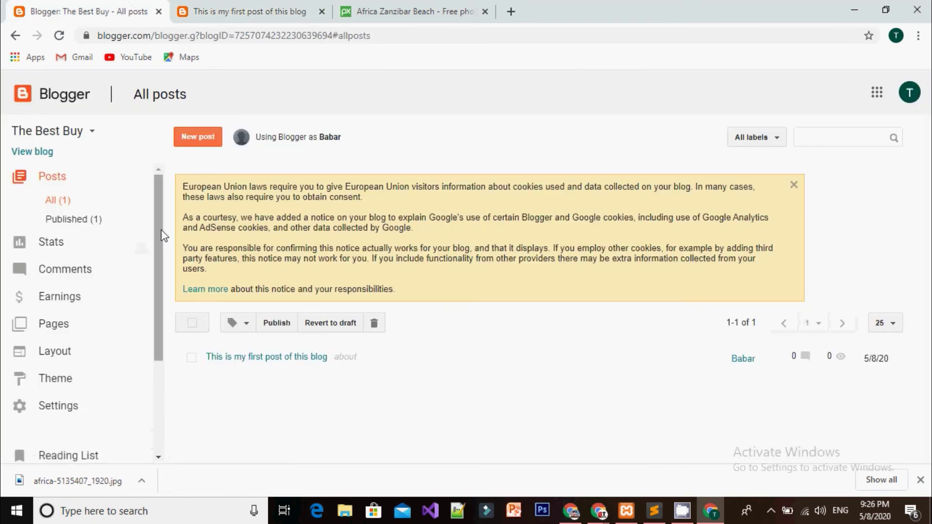
left_click_drag(162, 240, 163, 247)
scroll(37, 354, "down", 2)
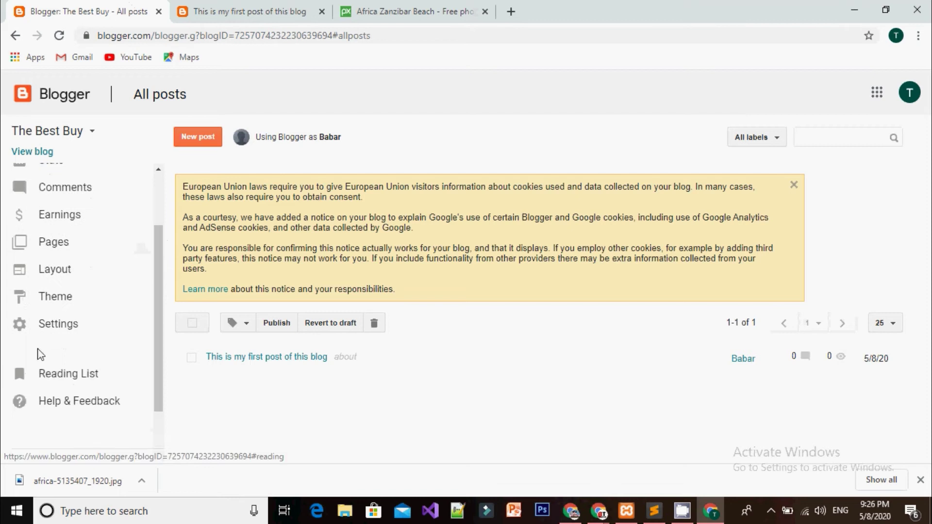
left_click(53, 325)
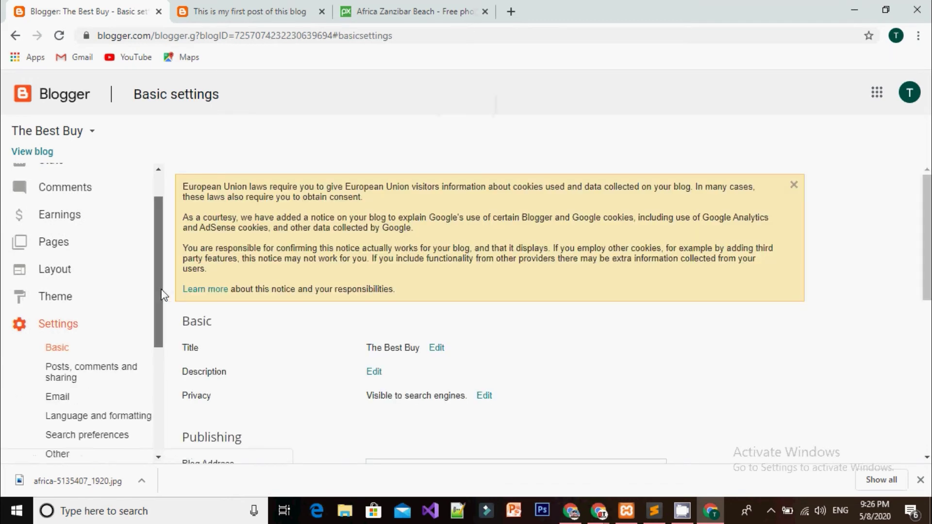
scroll(146, 301, "down", 2)
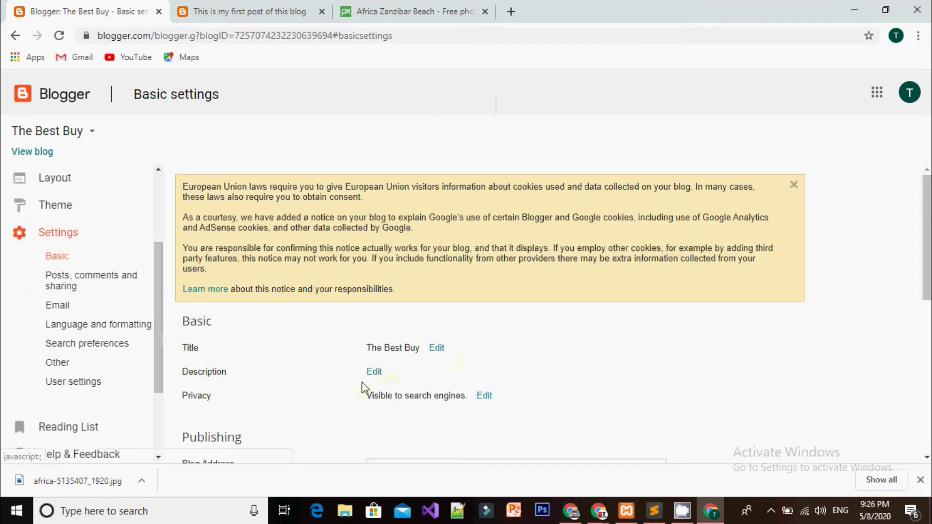
Set the blog description to "This blog is about online shopping and you can buy everything from this blog" and save it
left_click(376, 374)
left_click(452, 395)
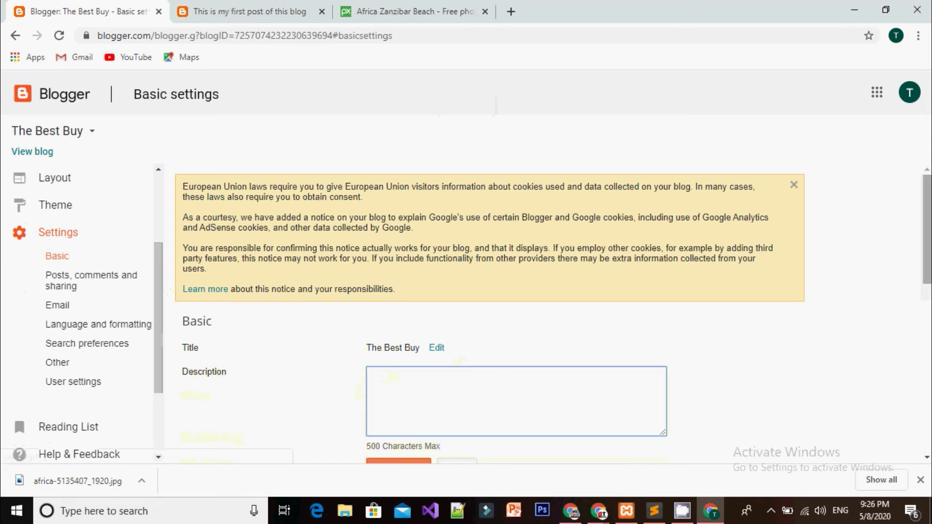
scroll(604, 246, "down", 3)
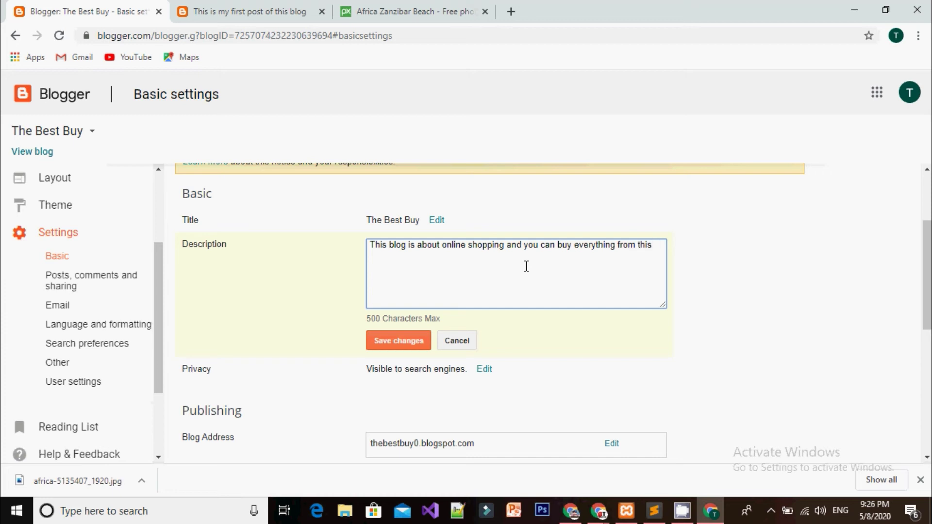
type("log")
left_click(421, 342)
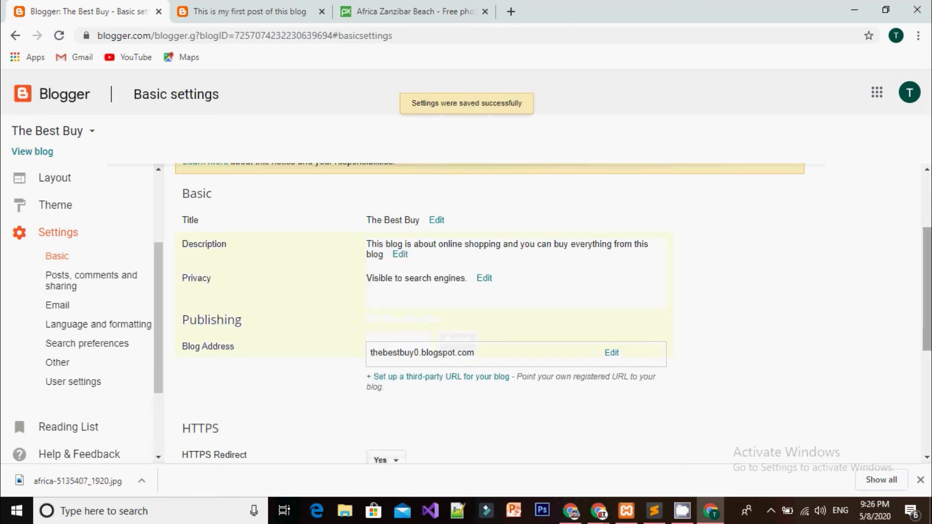
Open the blog address for editing and save it as thebestbuy0.blogspot.com
scroll(847, 206, "down", 1)
scroll(608, 239, "down", 2)
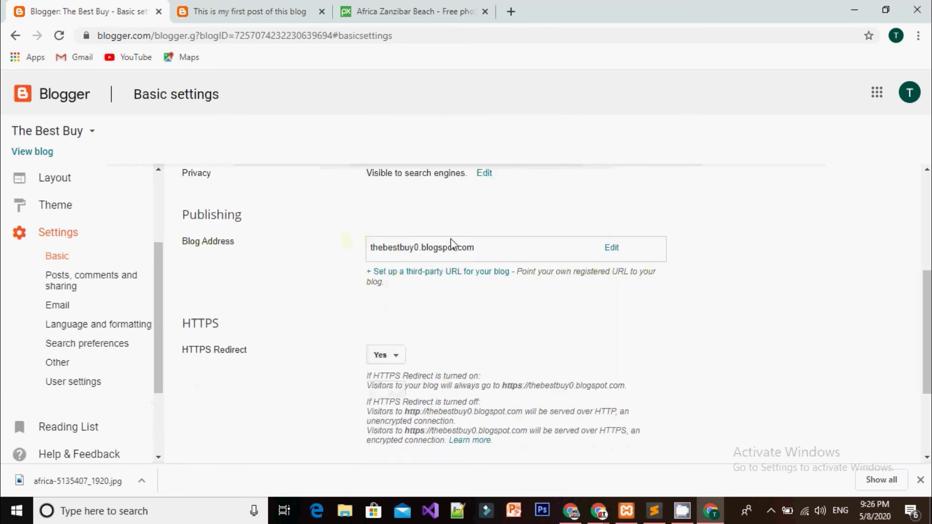
left_click(611, 247)
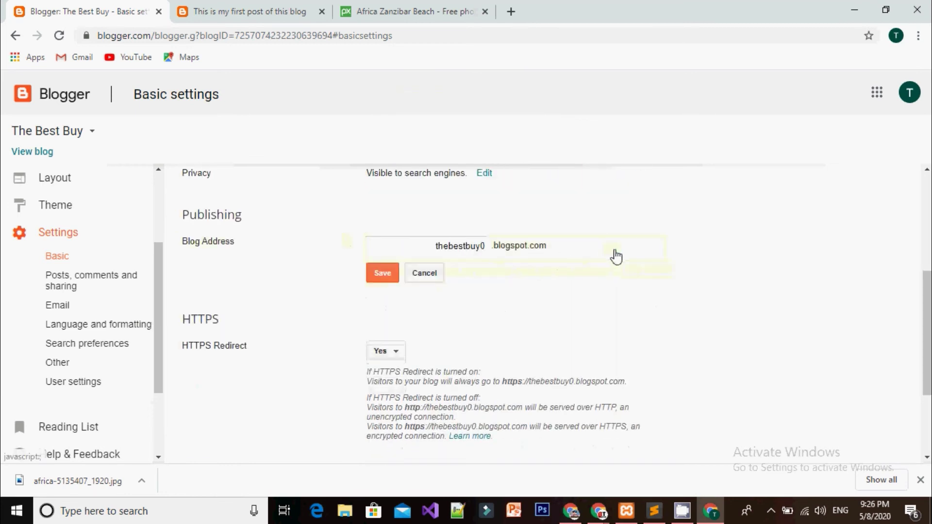
left_click(382, 274)
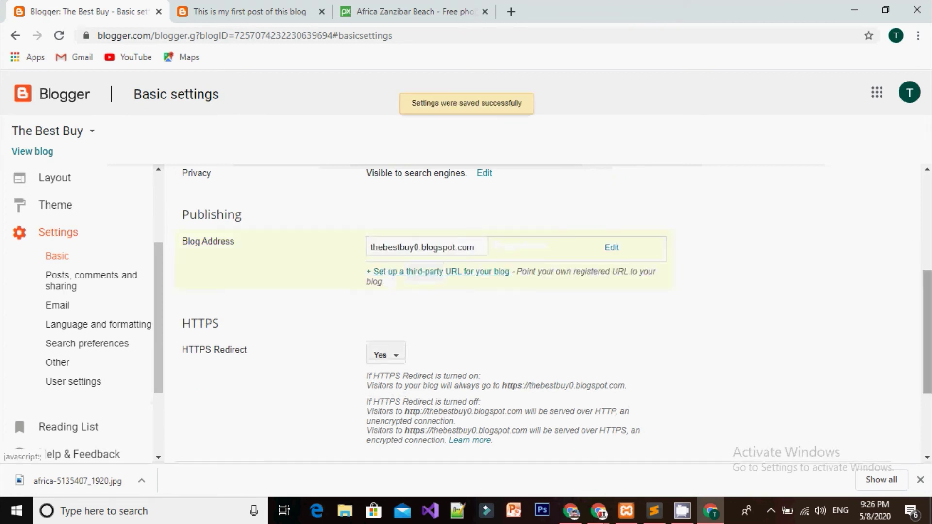
Review the HTTPS redirect and blog author permissions in the basic settings
scroll(927, 339, "down", 3)
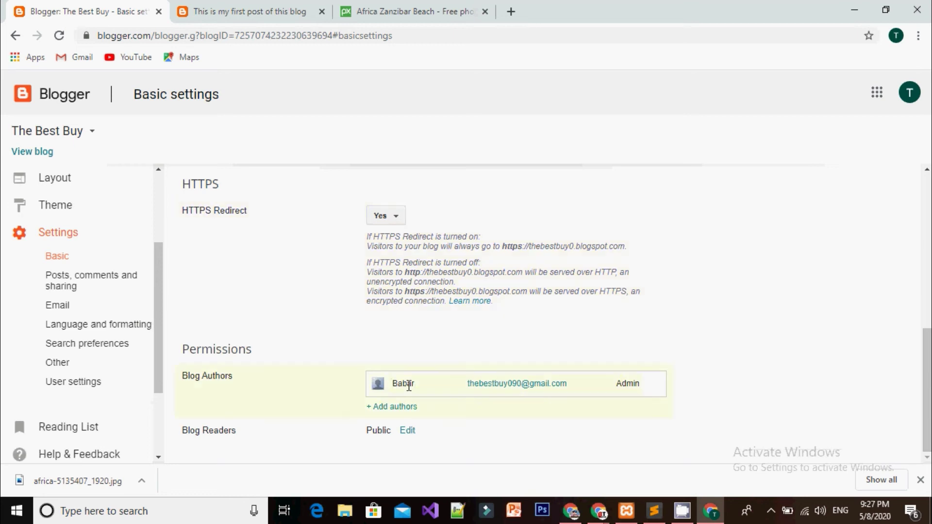
double_click(394, 384)
left_click(530, 408)
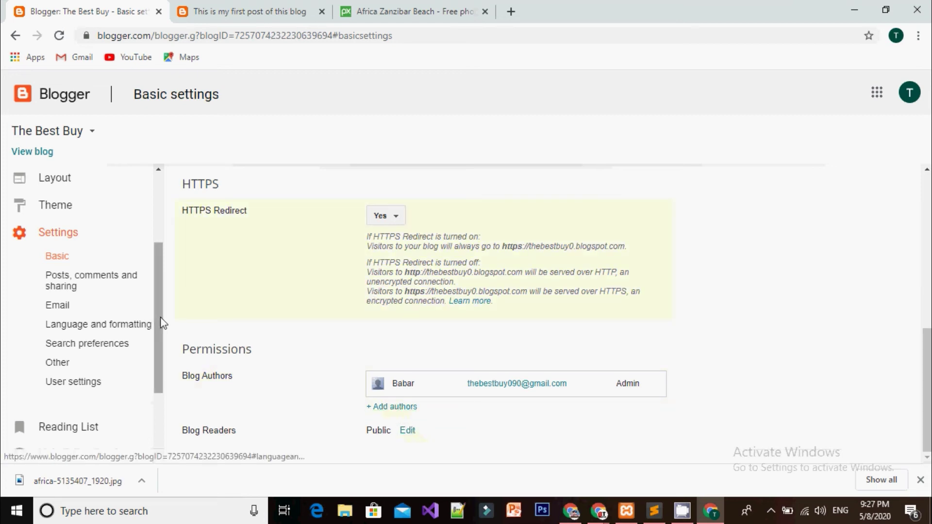
In the posts, comments and sharing settings, choose "posts" as the unit for the main page display limit
left_click_drag(160, 308, 164, 334)
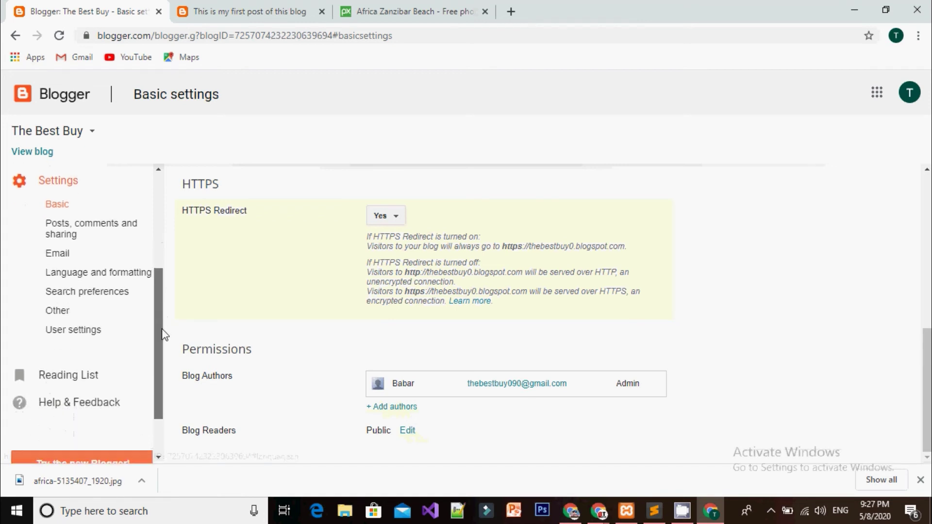
left_click(69, 235)
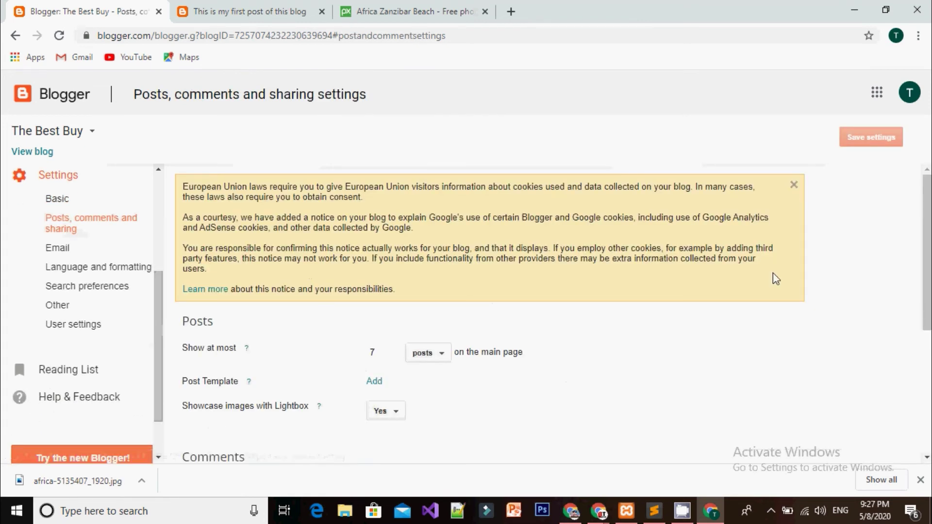
scroll(774, 277, "down", 2)
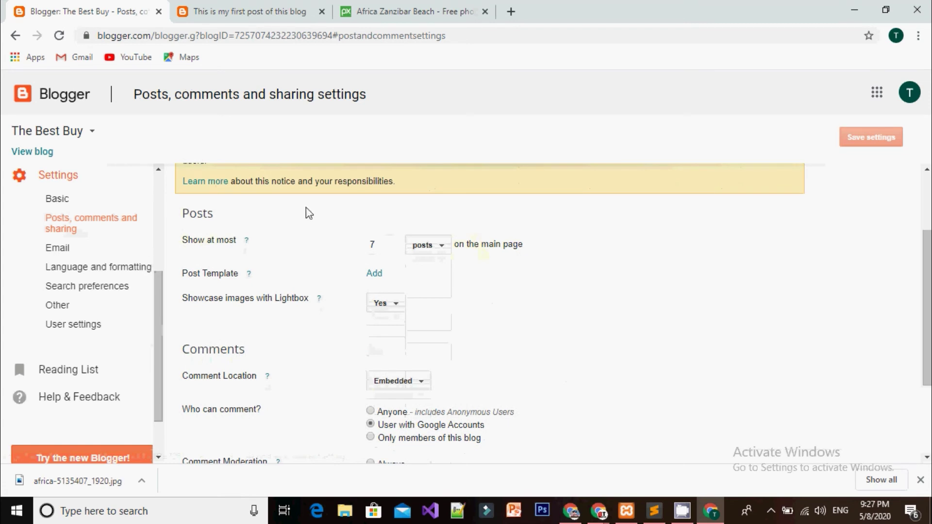
left_click(442, 253)
left_click(391, 245)
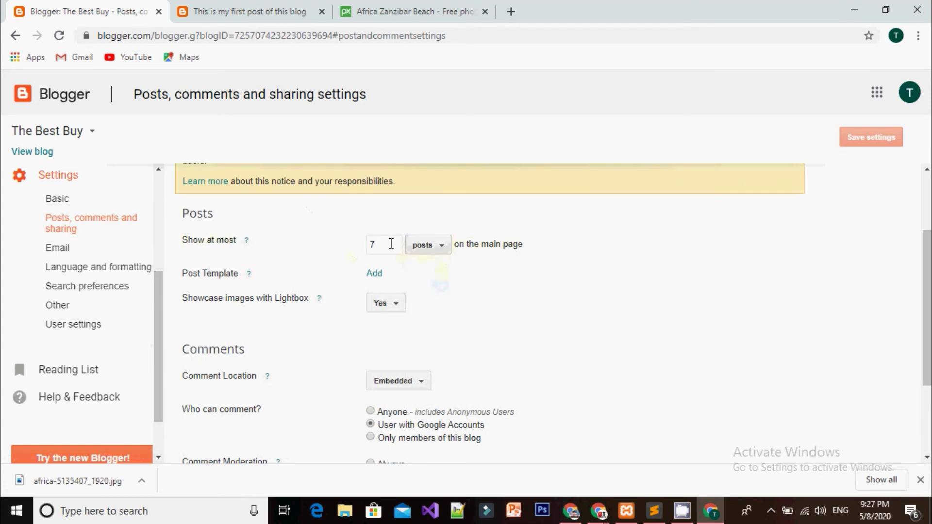
left_click(439, 251)
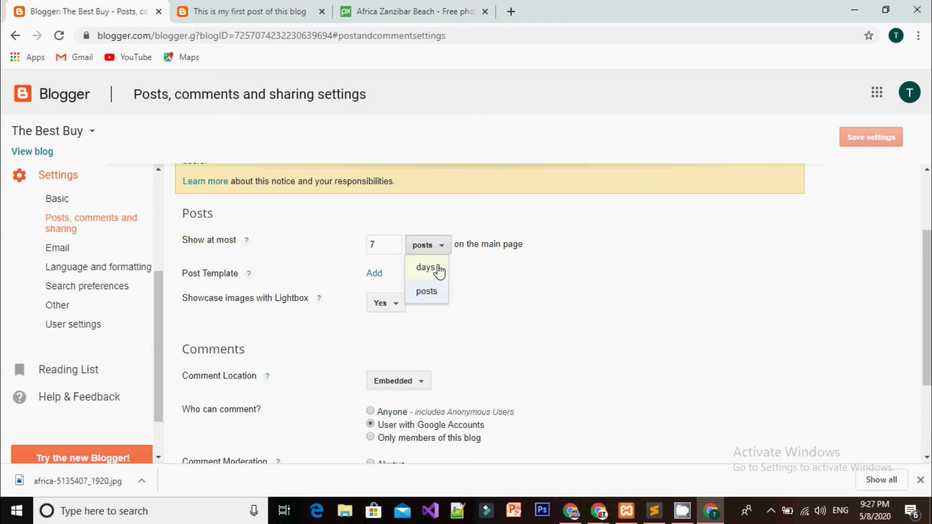
left_click(440, 297)
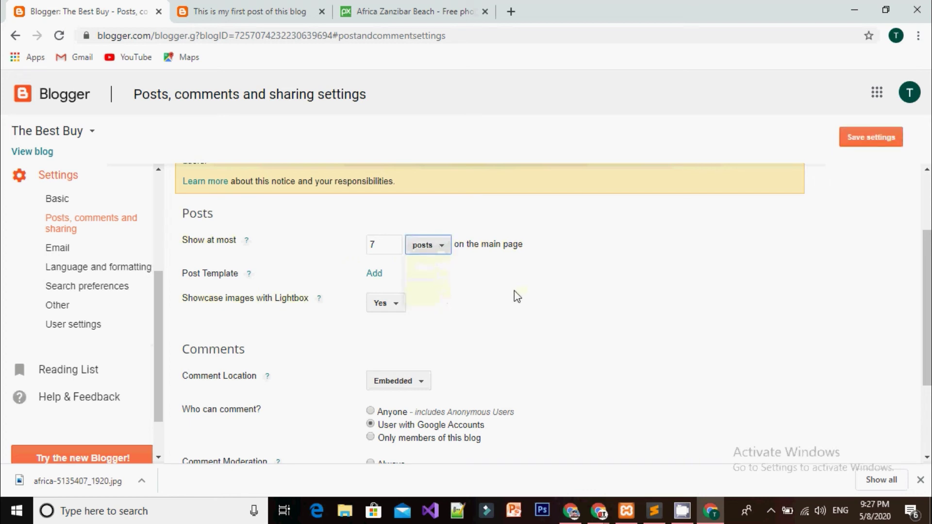
Review the comment options and save the posts, comments and sharing settings
scroll(430, 287, "down", 1)
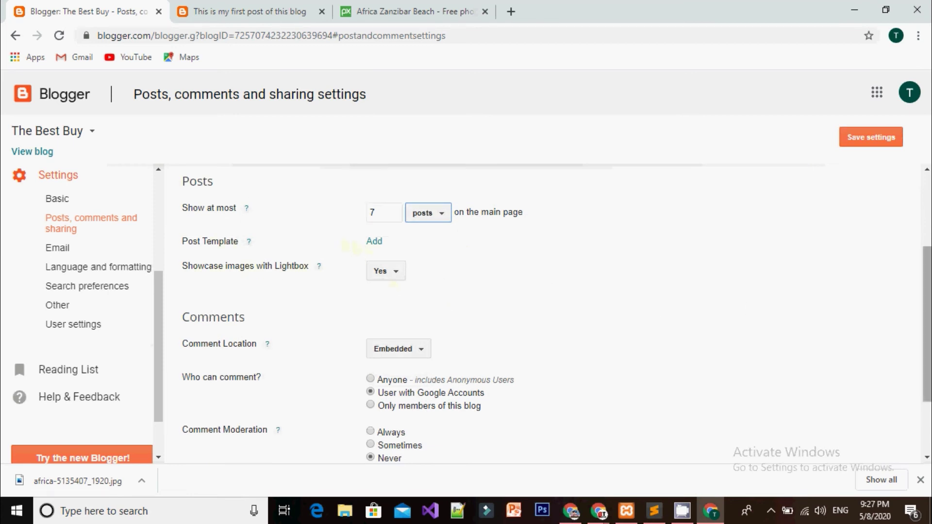
scroll(508, 328, "down", 3)
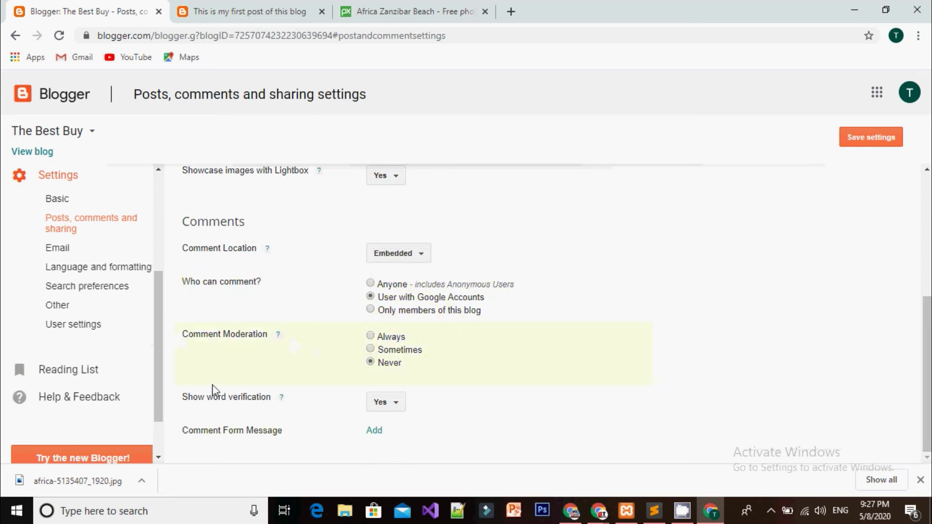
left_click(76, 272)
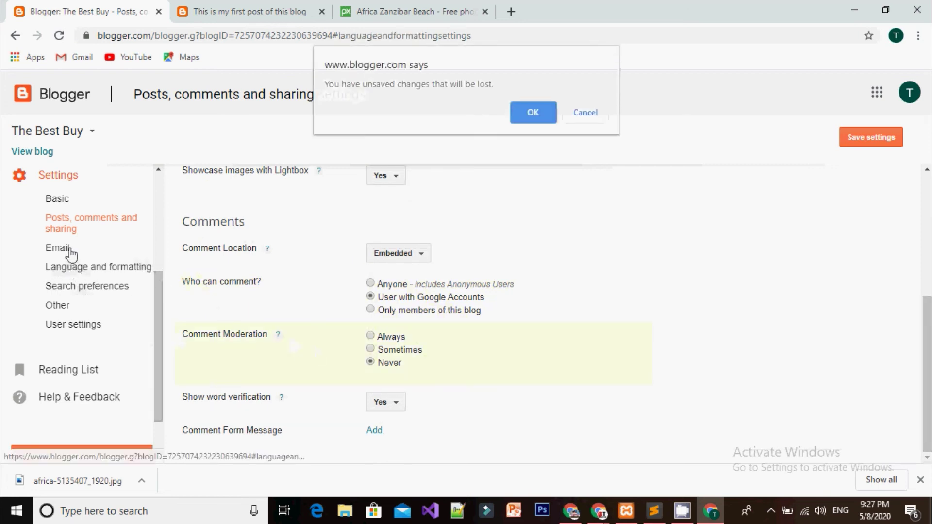
left_click(585, 113)
left_click(887, 142)
Apply the teal Contempo theme variant to the blog, checking the published first post for comparison
left_click_drag(162, 325, 158, 234)
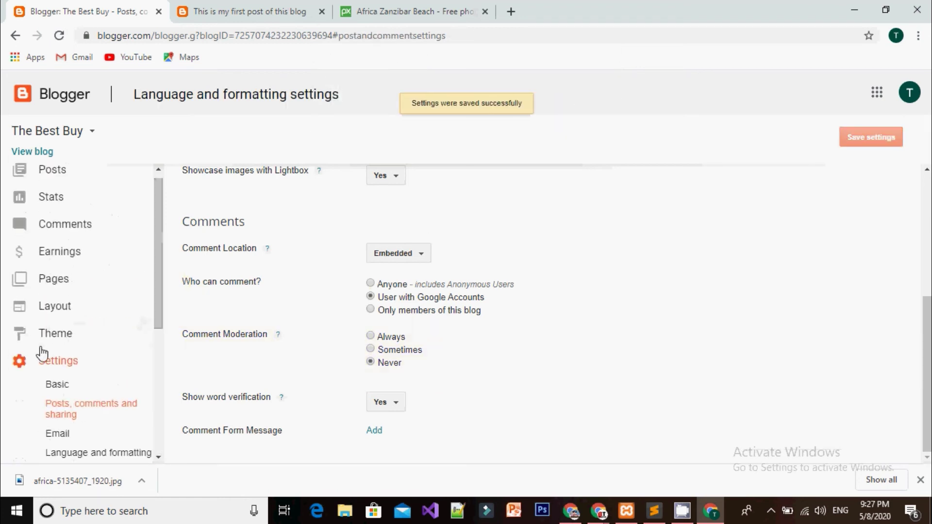
left_click(65, 335)
left_click(228, 12)
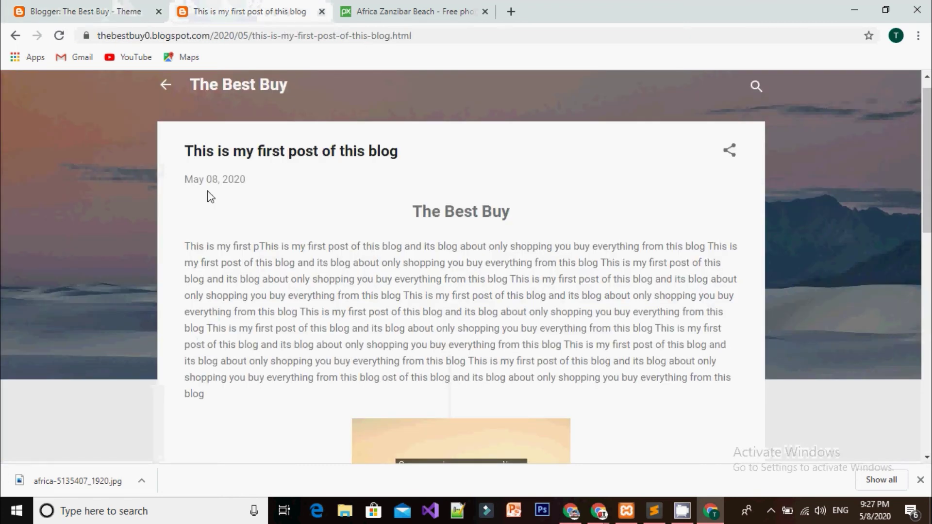
left_click(82, 11)
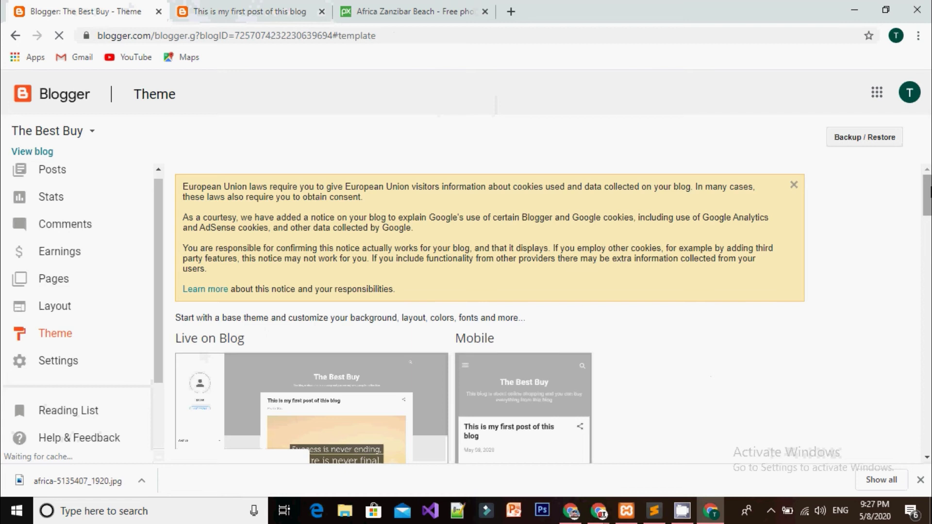
scroll(927, 213, "down", 5)
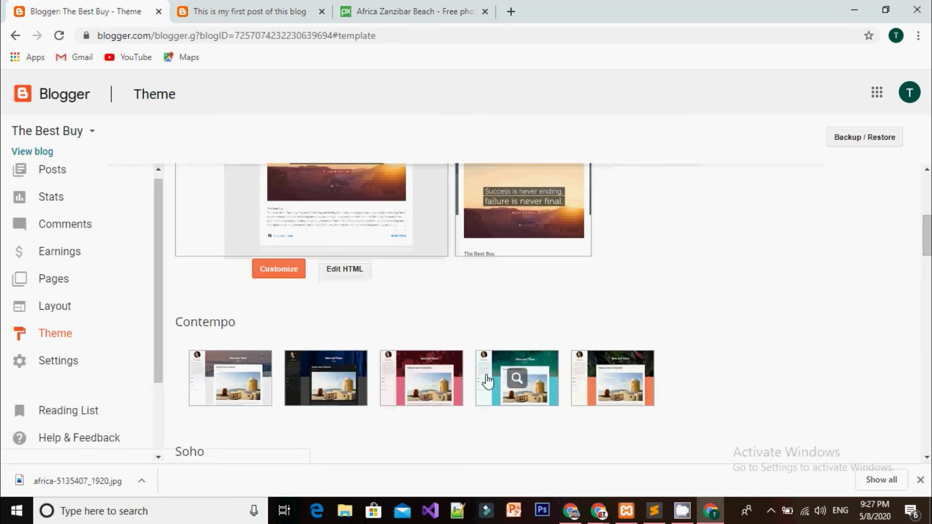
left_click(528, 391)
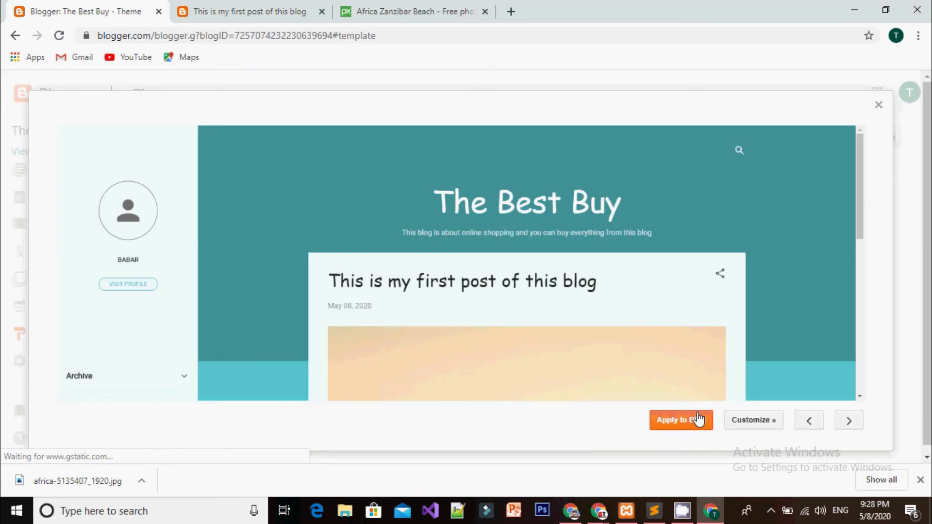
left_click(698, 422)
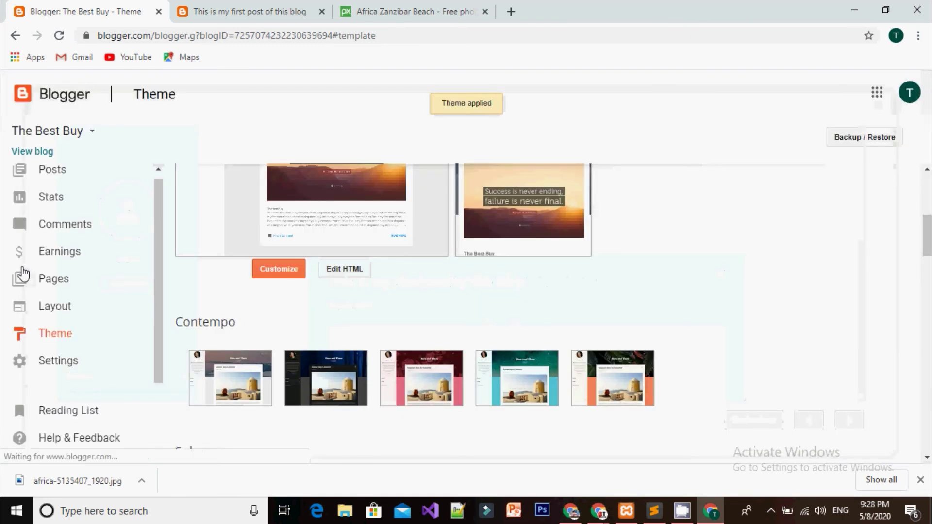
left_click_drag(156, 308, 155, 241)
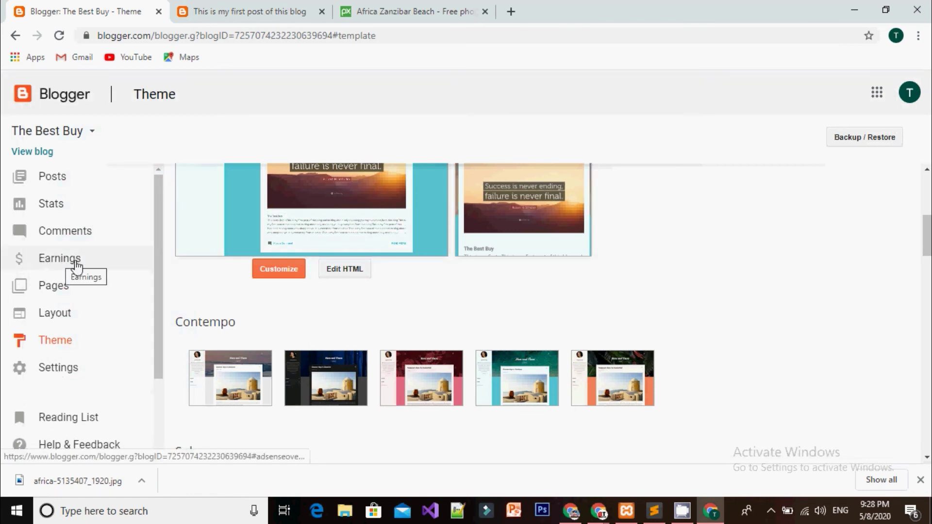
left_click(264, 10)
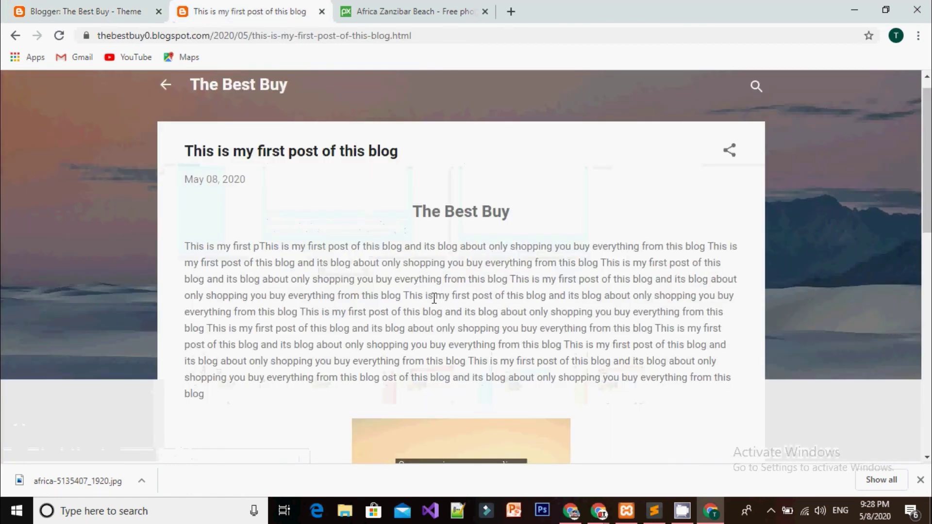
left_click(121, 9)
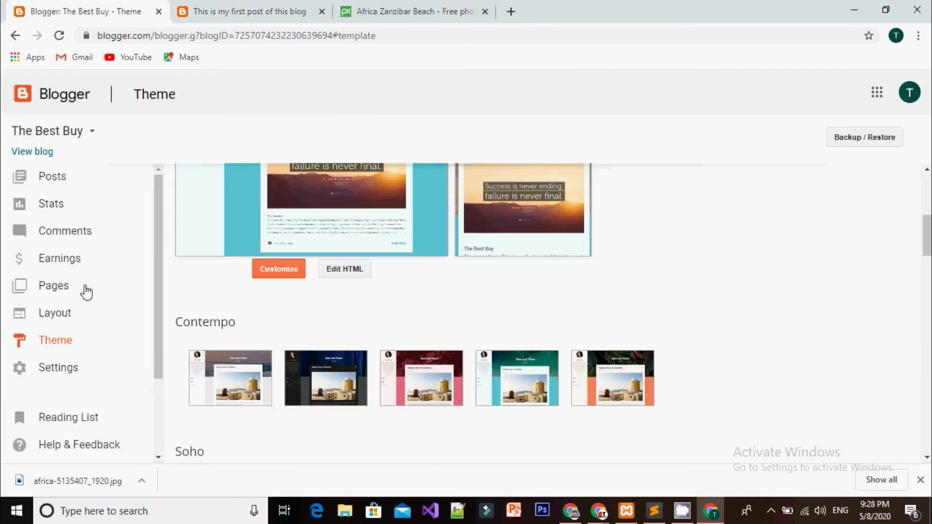
Open the blog's Earnings page and read the linked AdSense eligibility requirements, including the content, program policy and age rules
left_click(60, 260)
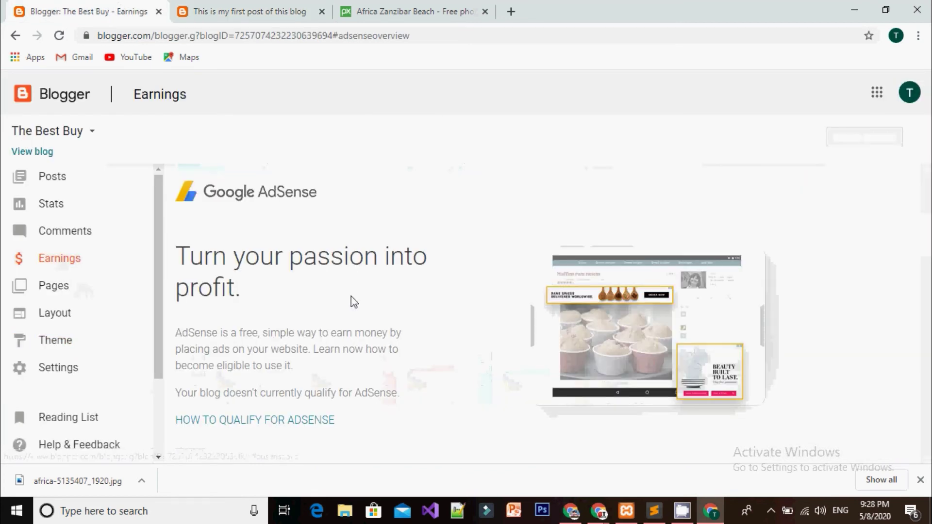
left_click_drag(220, 197, 297, 211)
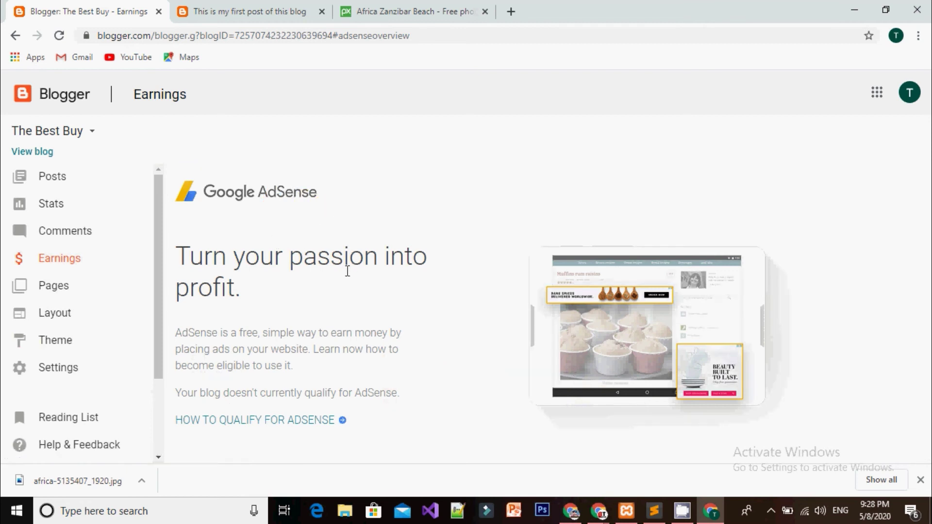
key("ctrl+a")
left_click(427, 297)
left_click(261, 420)
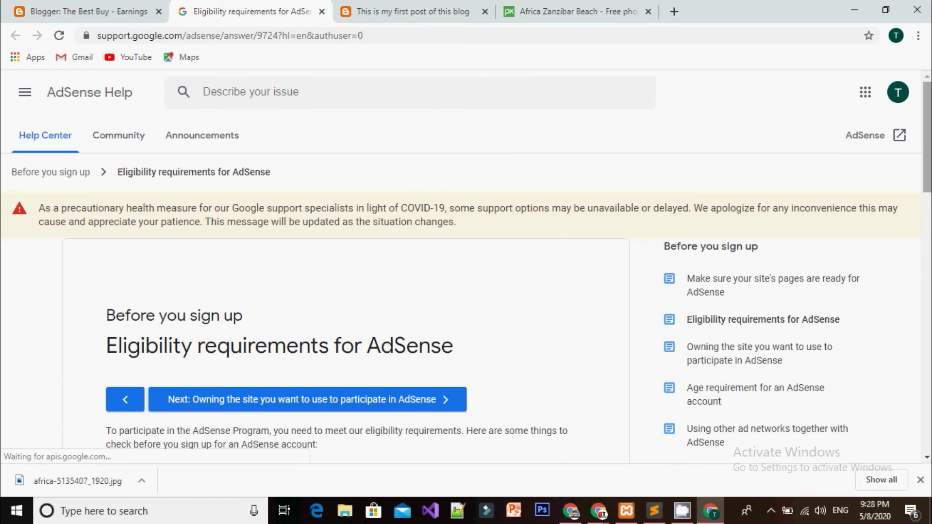
scroll(927, 145, "down", 3)
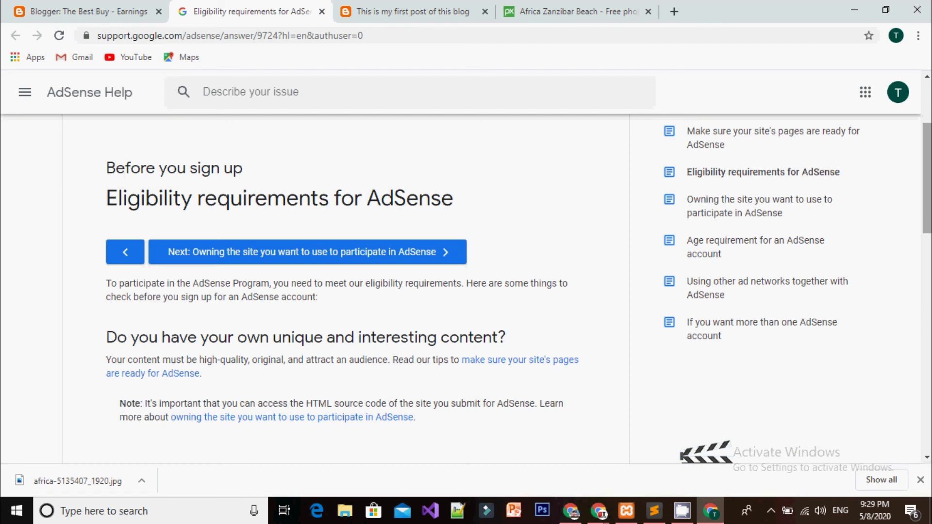
scroll(518, 289, "down", 3)
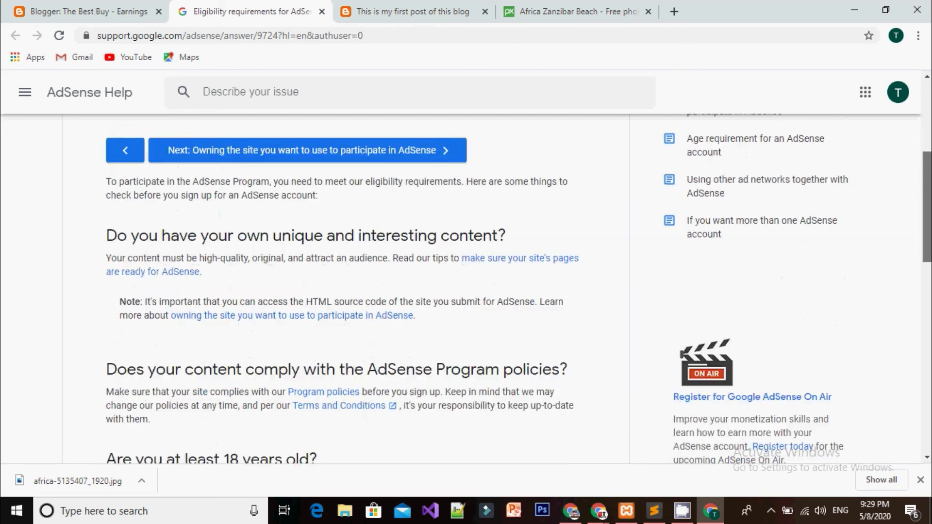
scroll(503, 319, "down", 3)
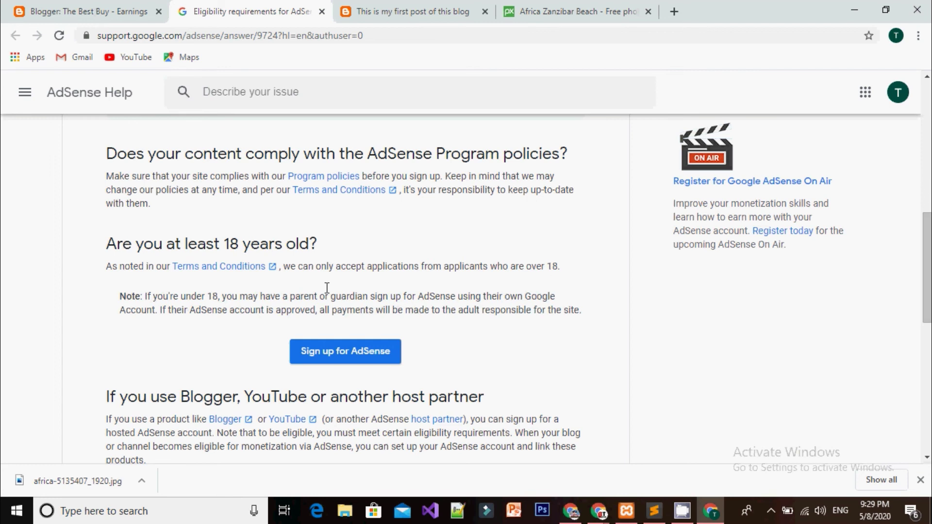
Return to the blog's dashboard, view its list of all posts, and reopen the Earnings page
left_click(121, 10)
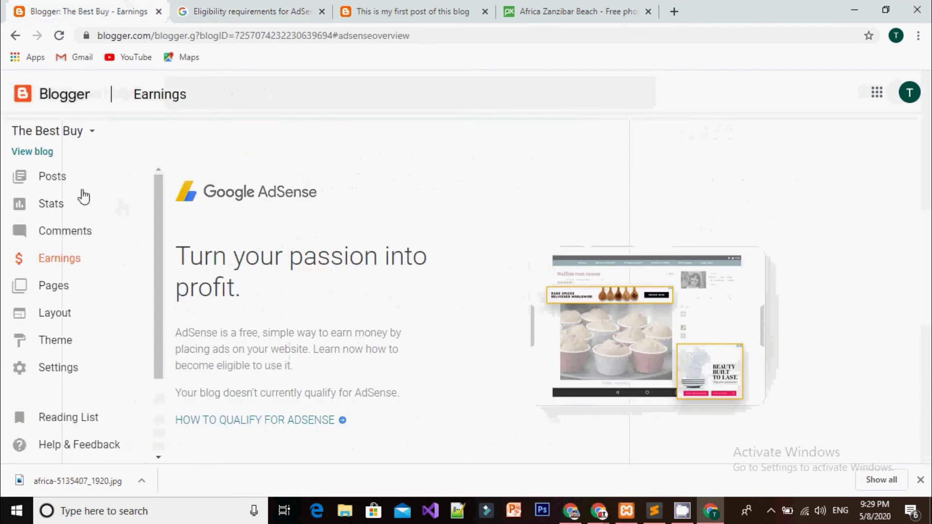
left_click(47, 178)
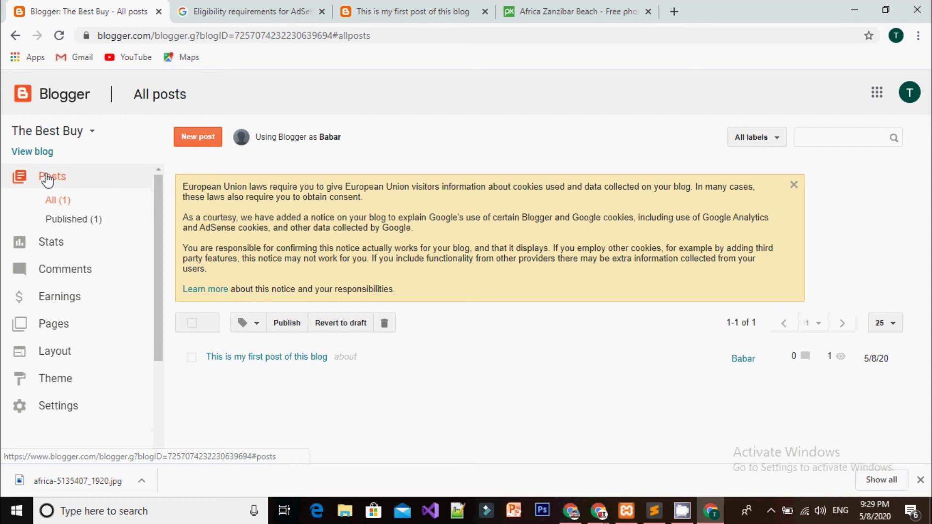
left_click(88, 300)
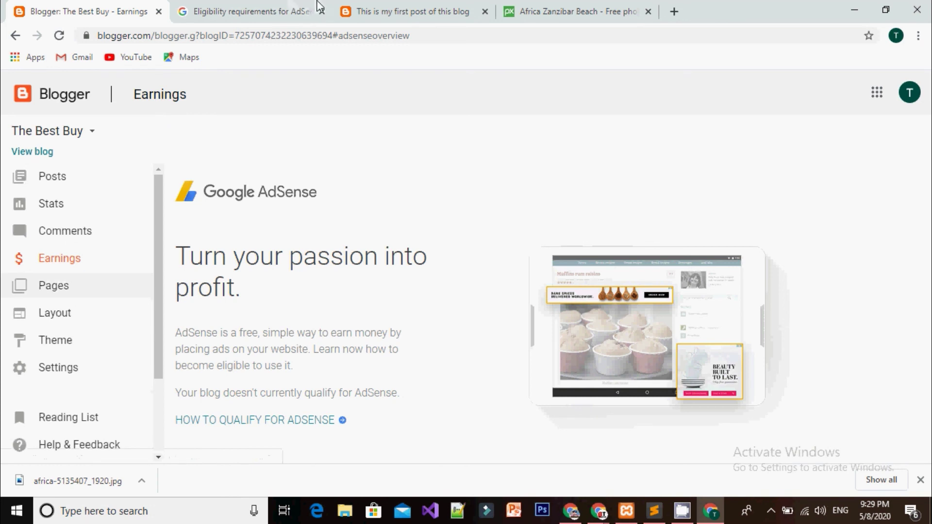
Switch to the other Chrome window with the second Blogger account and show the My Shopping blog's posts
mouse_move(604, 518)
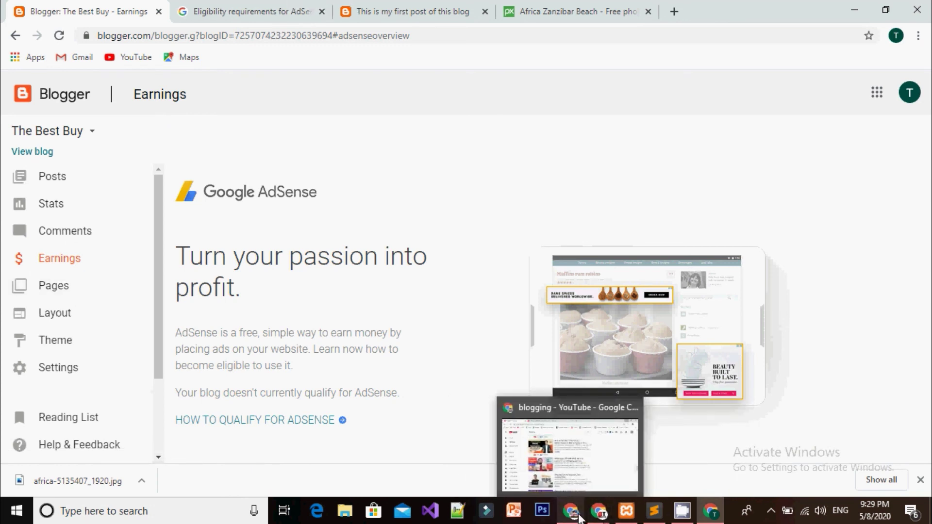
mouse_move(675, 450)
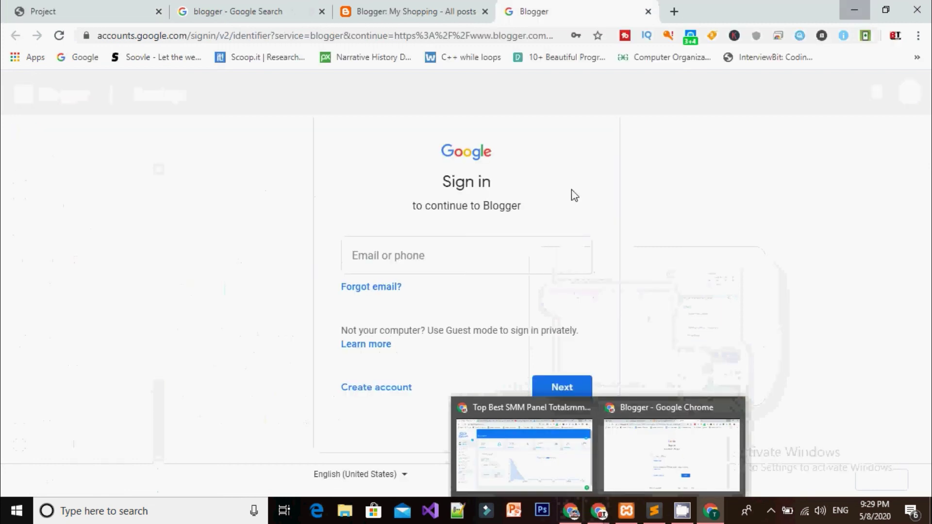
mouse_move(632, 476)
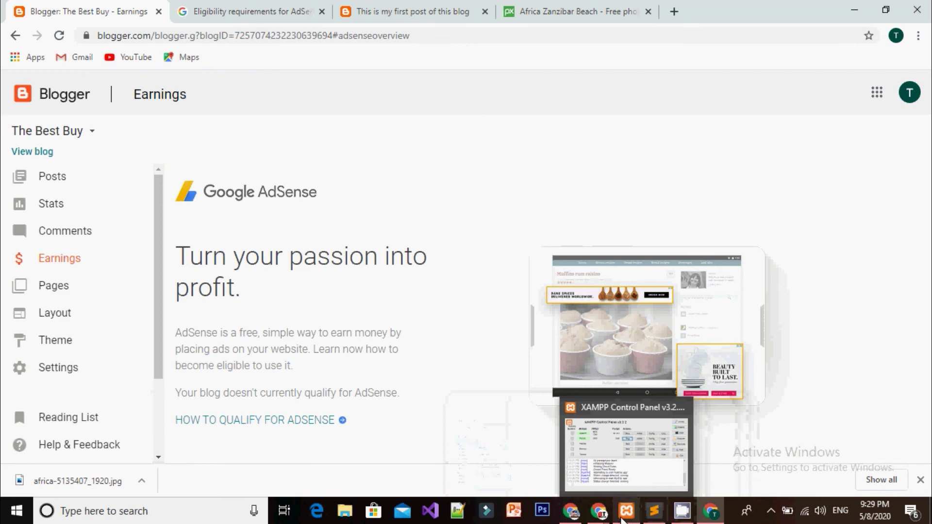
left_click(637, 468)
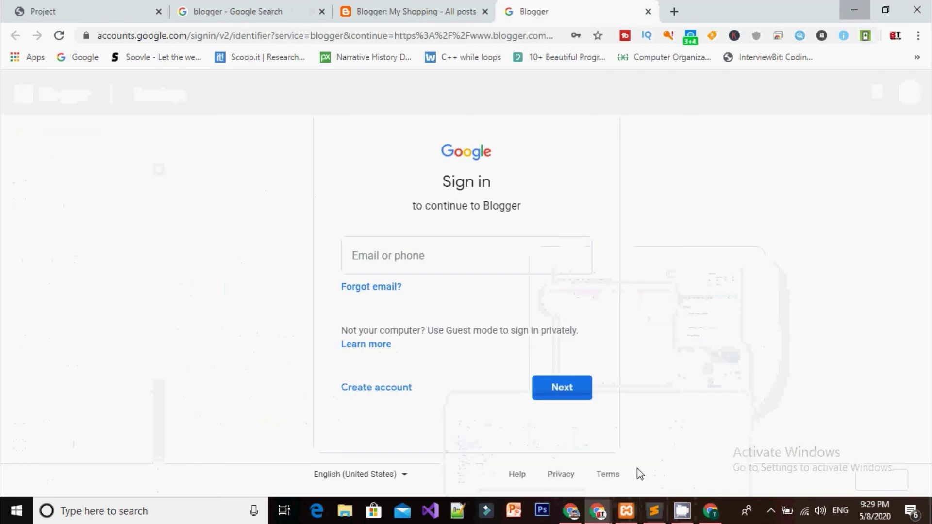
left_click(373, 7)
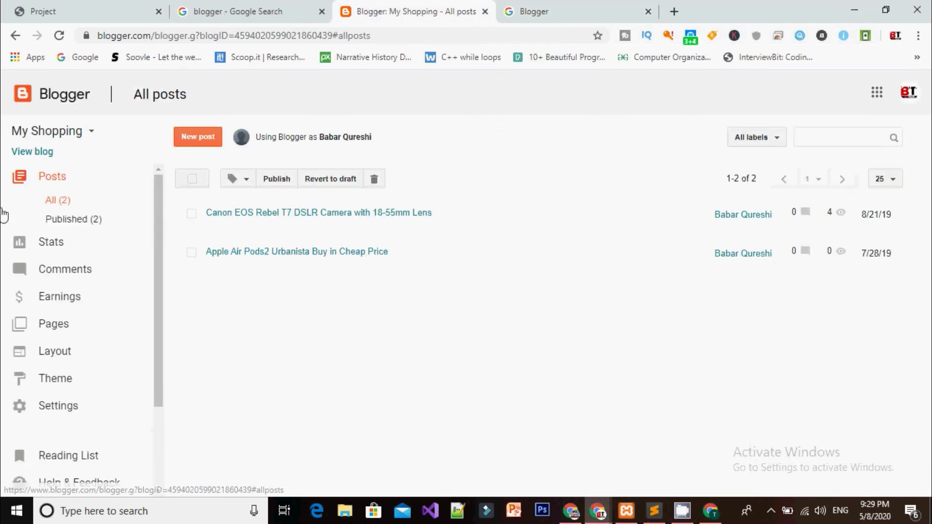
Change the active blog from My Shopping to Urdu Tutorials
left_click(70, 133)
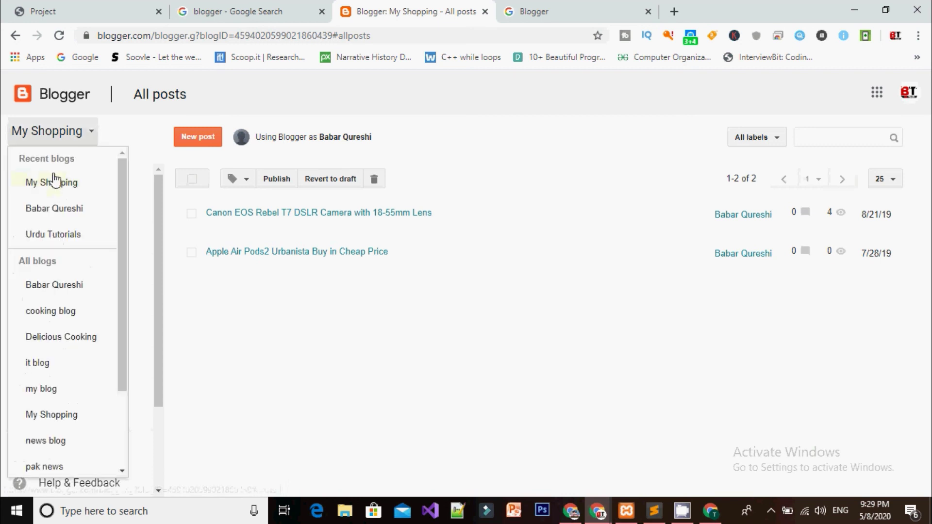
left_click(67, 208)
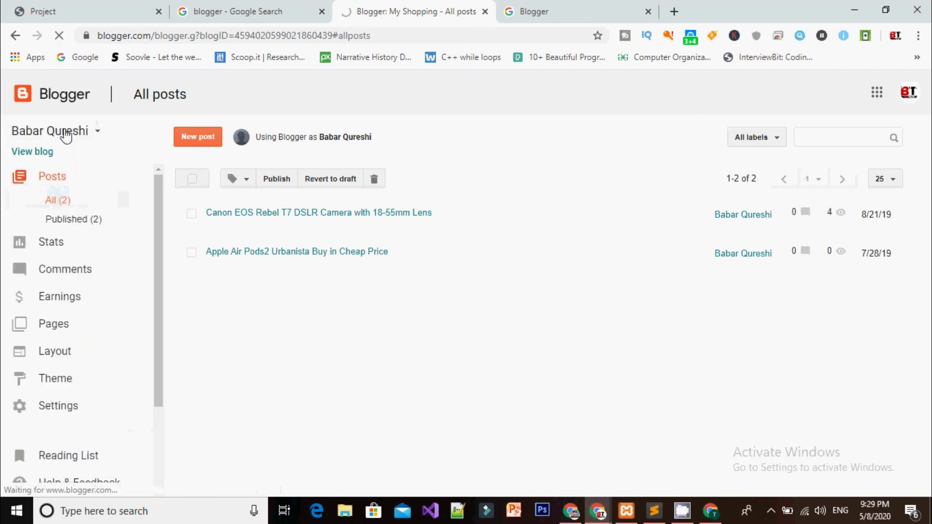
left_click(67, 136)
left_click(58, 209)
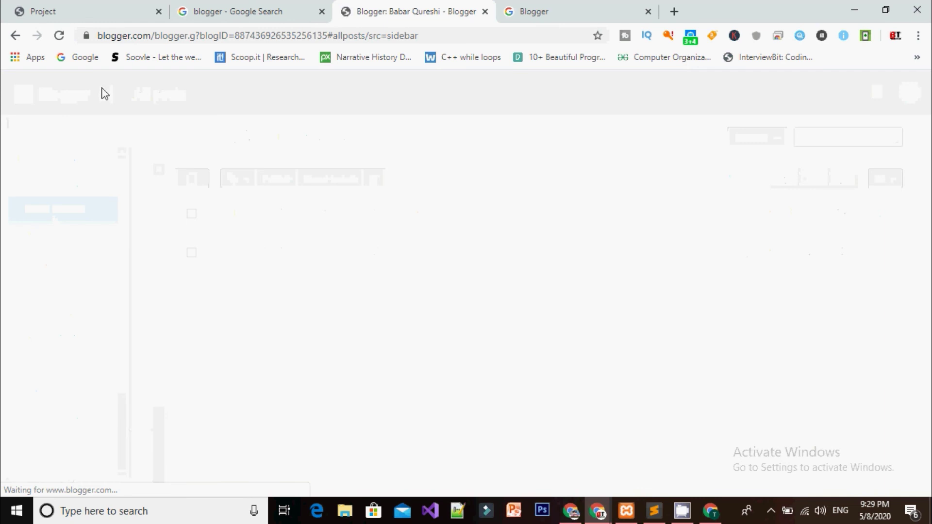
left_click(85, 134)
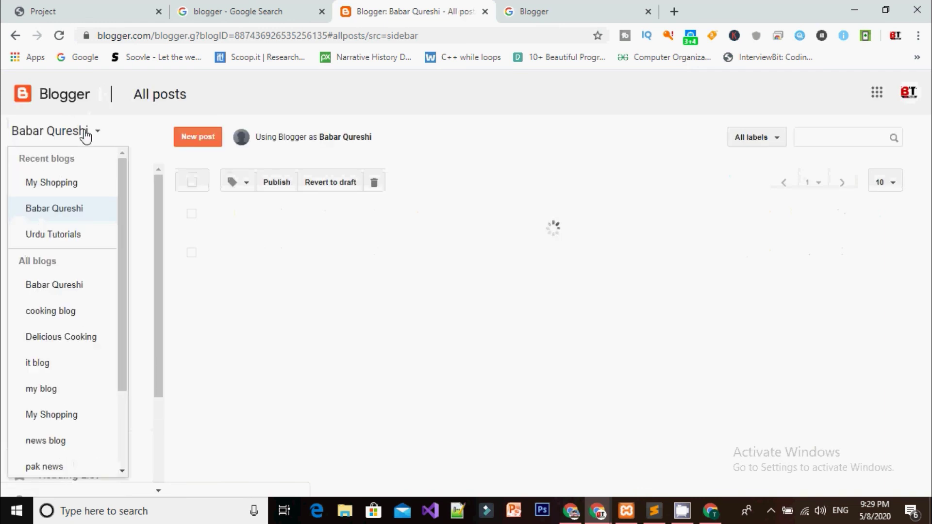
left_click(51, 235)
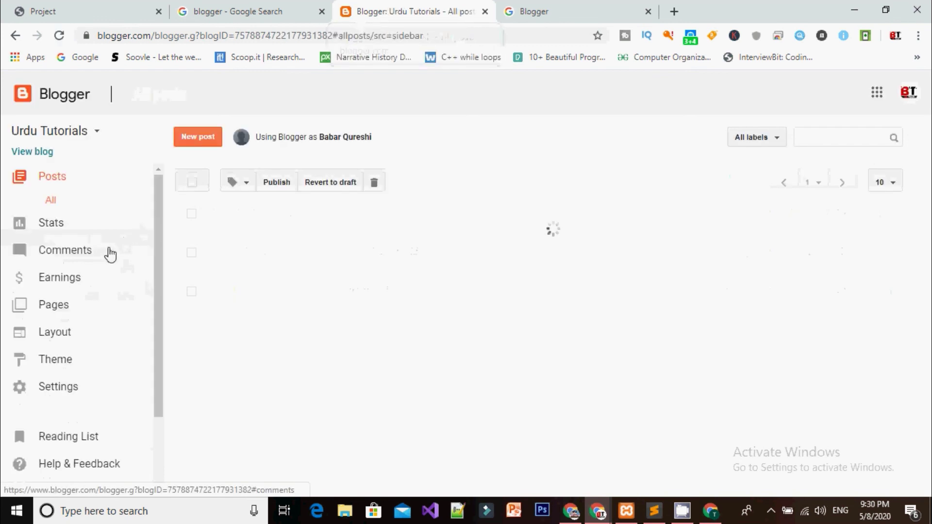
Open the Urdu Tutorials blog's Earnings page and choose Yes for showing ads on the blog
left_click(51, 289)
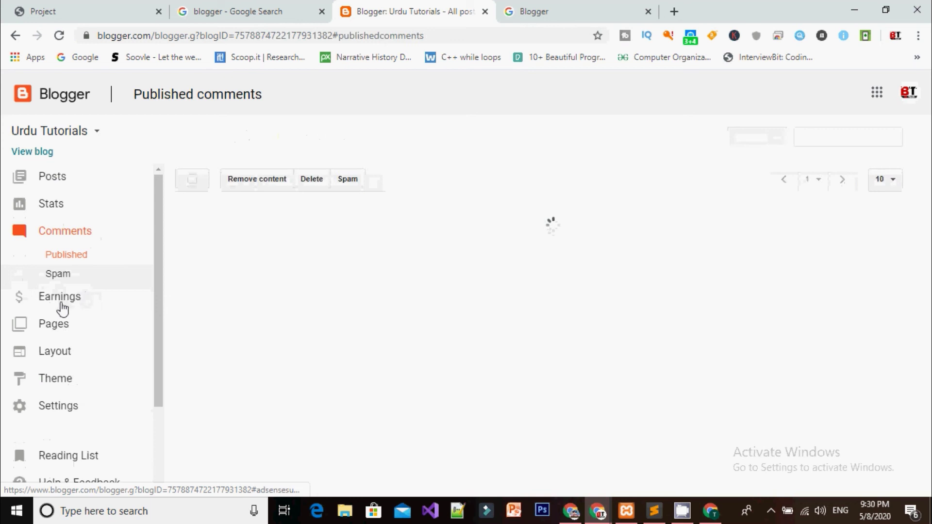
left_click(61, 297)
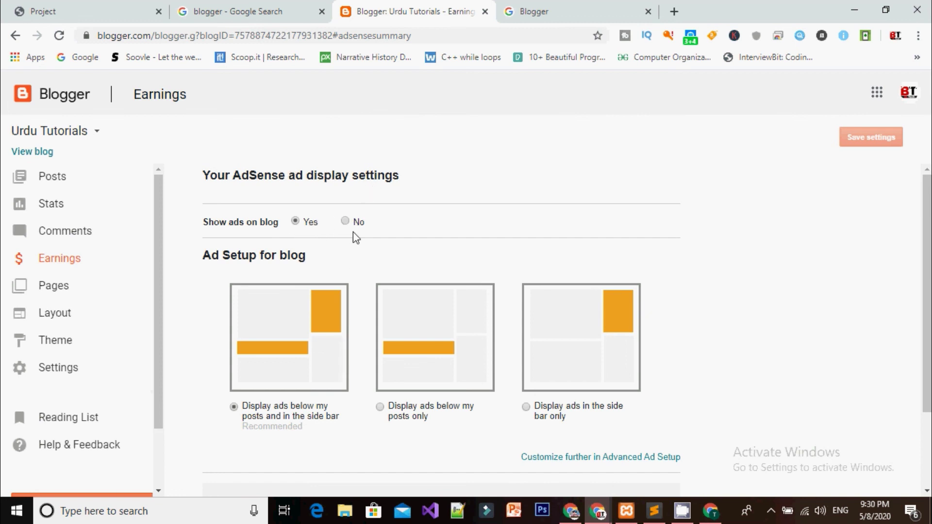
left_click(295, 222)
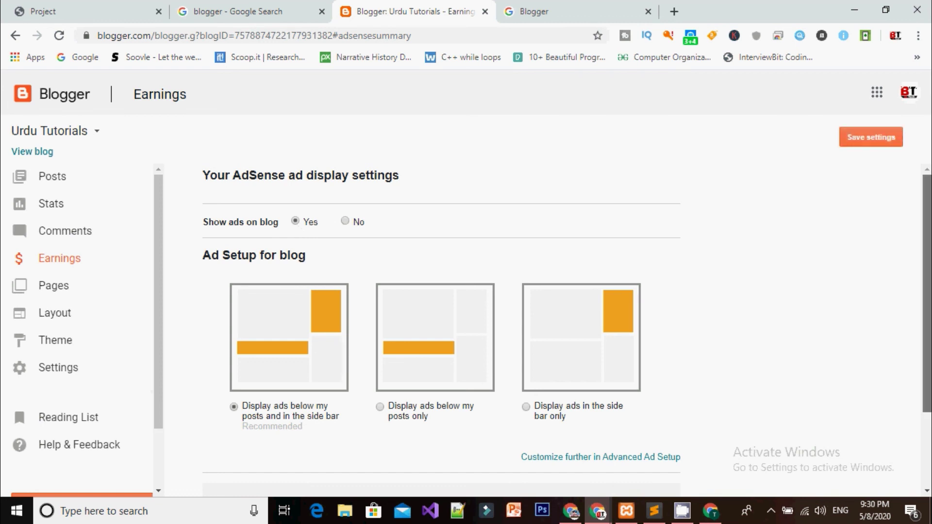
Review the ad placement options and AdSense account details, and open AdSense for the earnings details
scroll(437, 330, "down", 2)
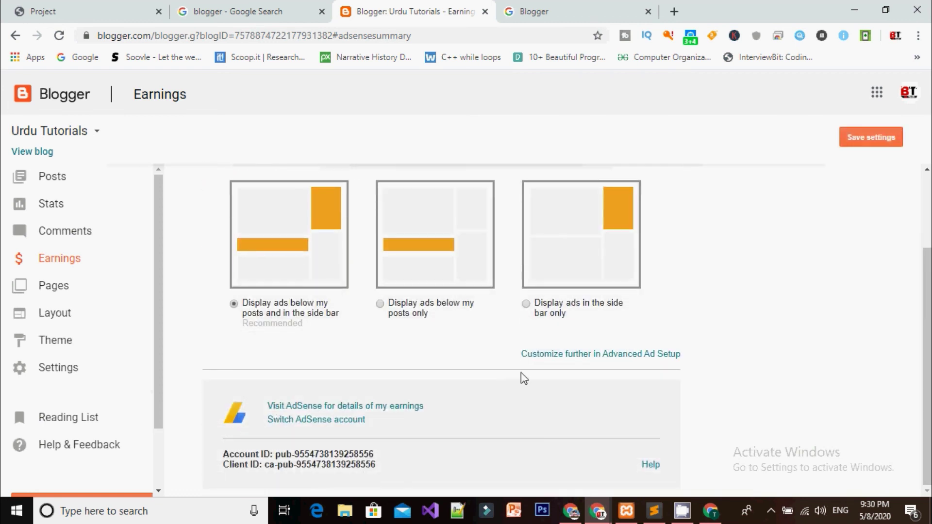
left_click_drag(295, 454, 447, 462)
left_click(447, 461)
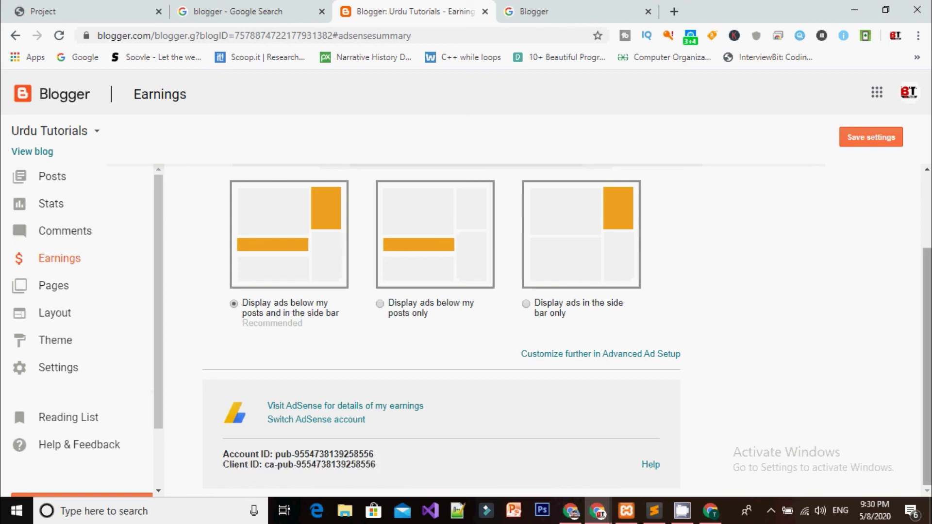
scroll(529, 327, "up", 2)
scroll(529, 327, "down", 2)
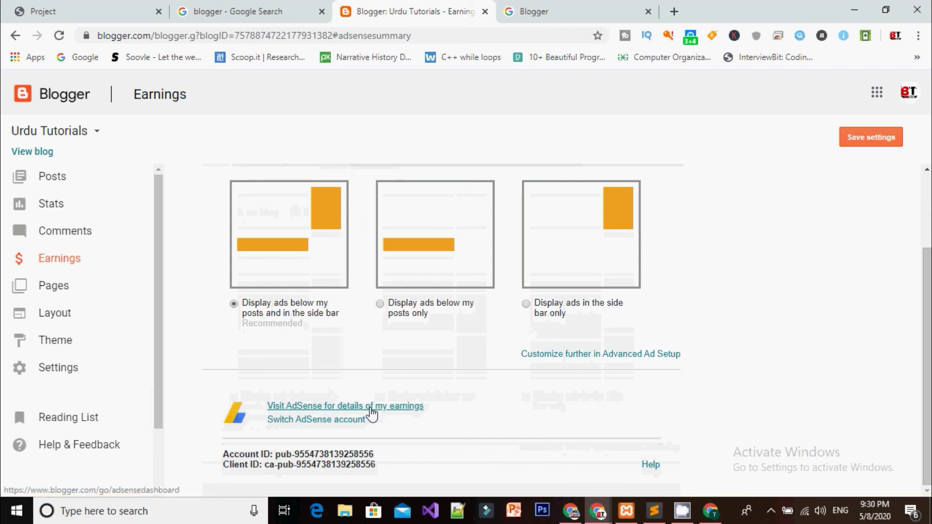
left_click(344, 407)
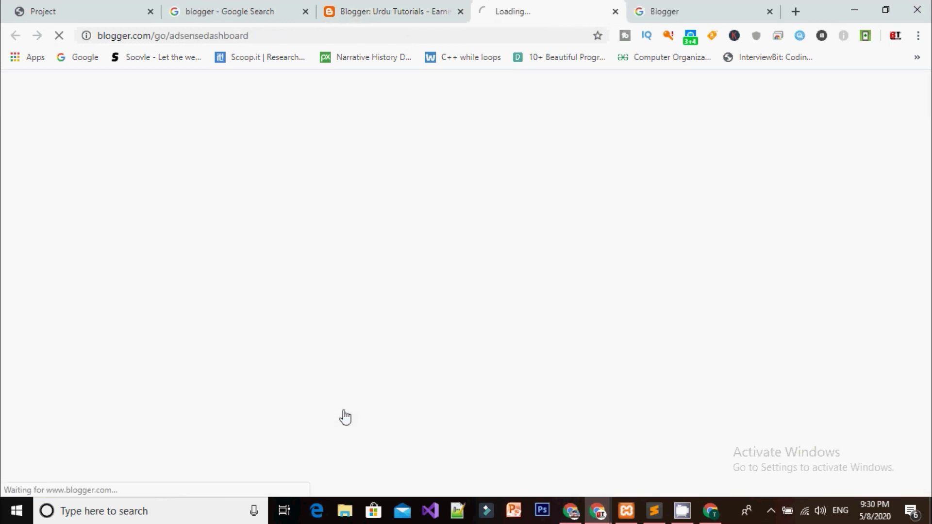
left_click(398, 6)
left_click(483, 7)
left_click(375, 6)
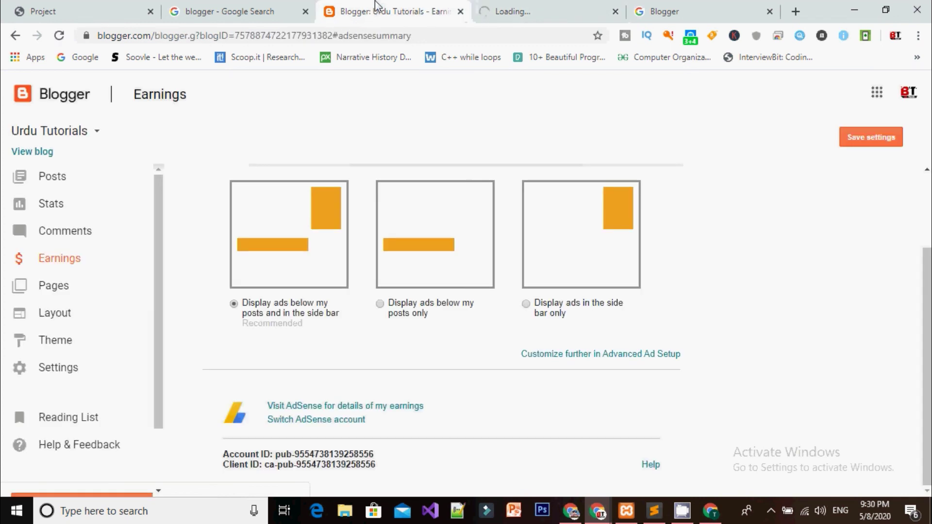
left_click(530, 6)
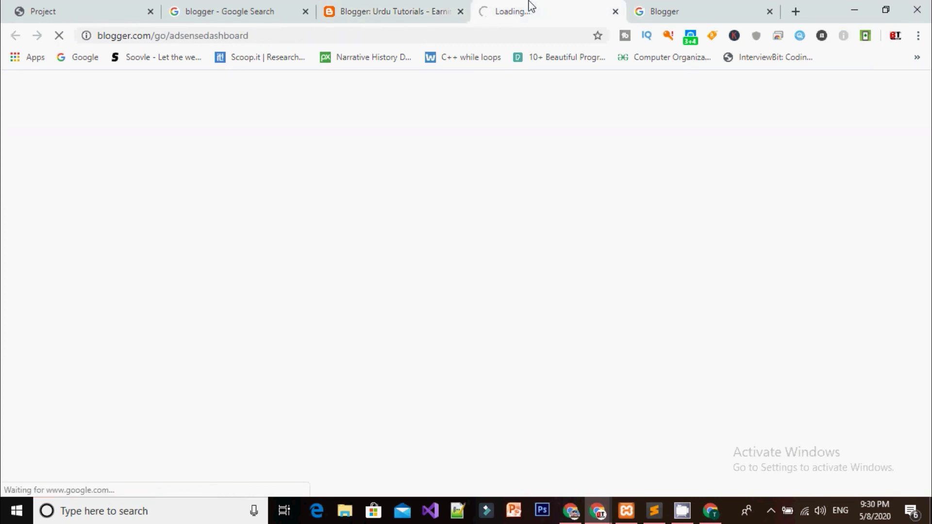
left_click(418, 6)
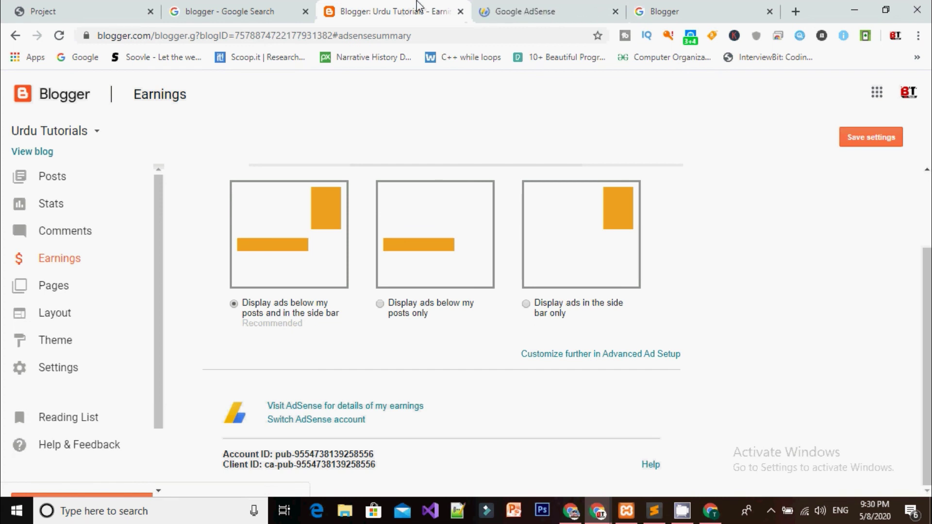
left_click(505, 7)
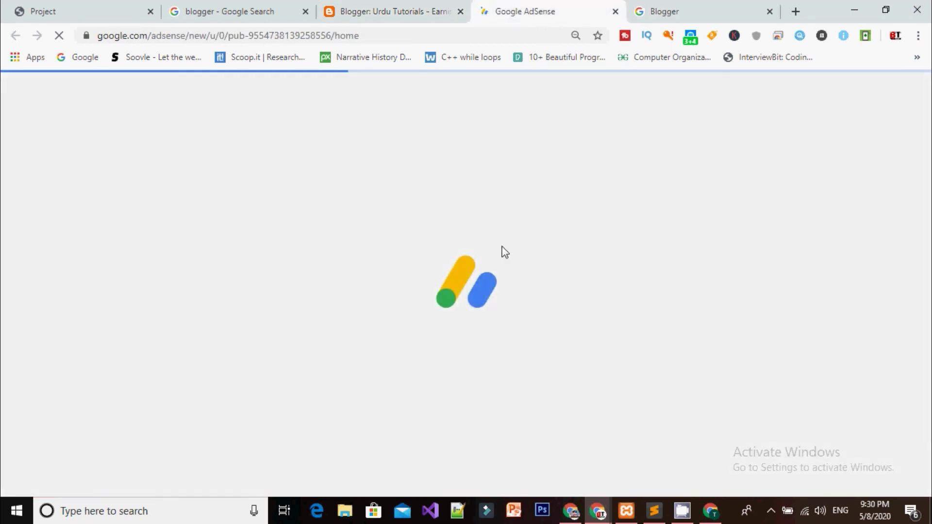
left_click(387, 6)
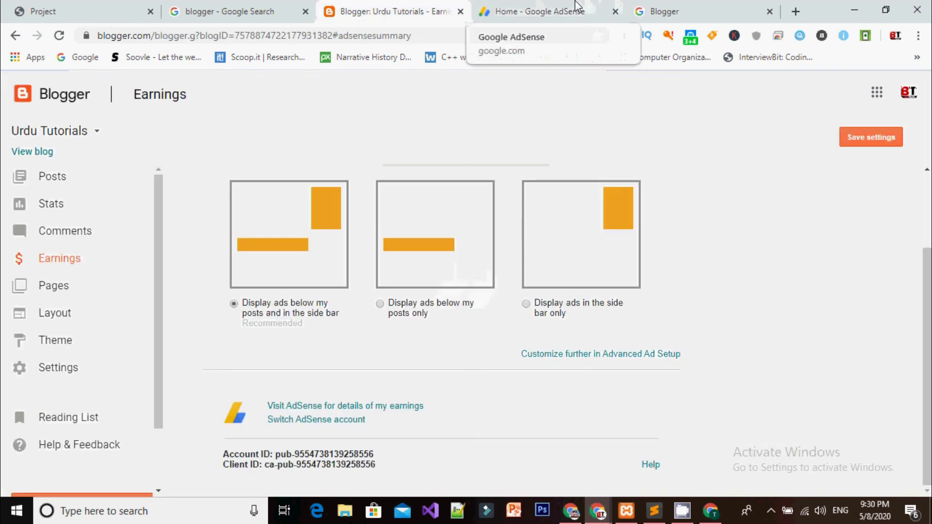
Review the AdSense home page, including the earnings summary, the announcements and the Traffic channels chart for Urdu Tutorials
left_click(591, 7)
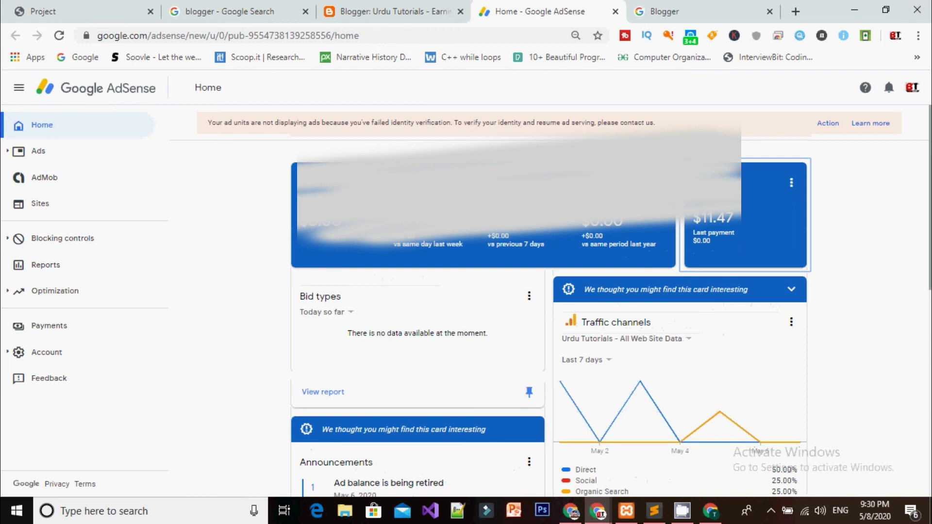
scroll(548, 292, "down", 4)
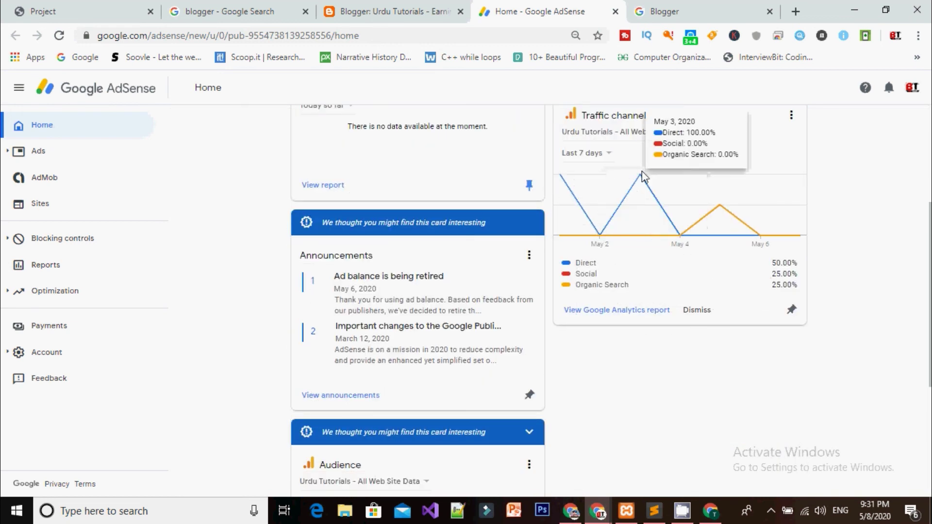
mouse_move(680, 224)
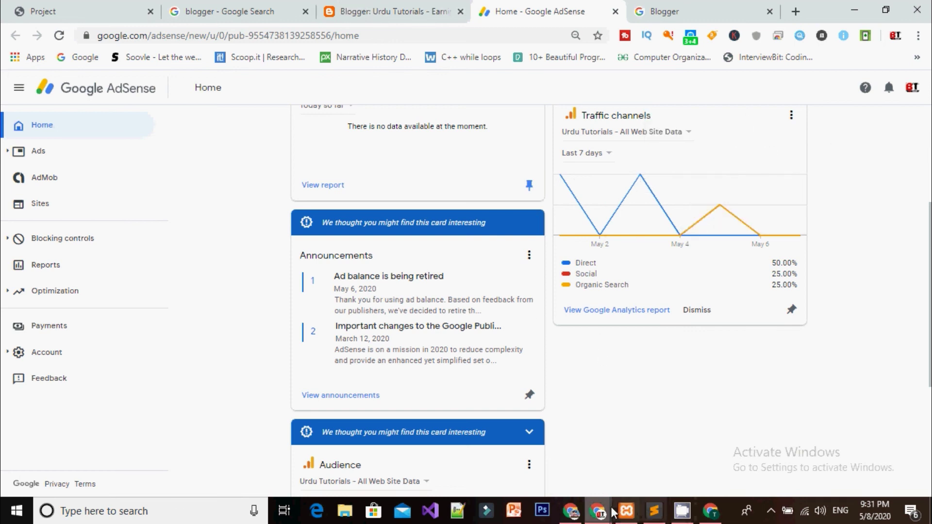
Switch back to the Chrome window with The Best Buy blog and show its list of all posts
left_click(713, 513)
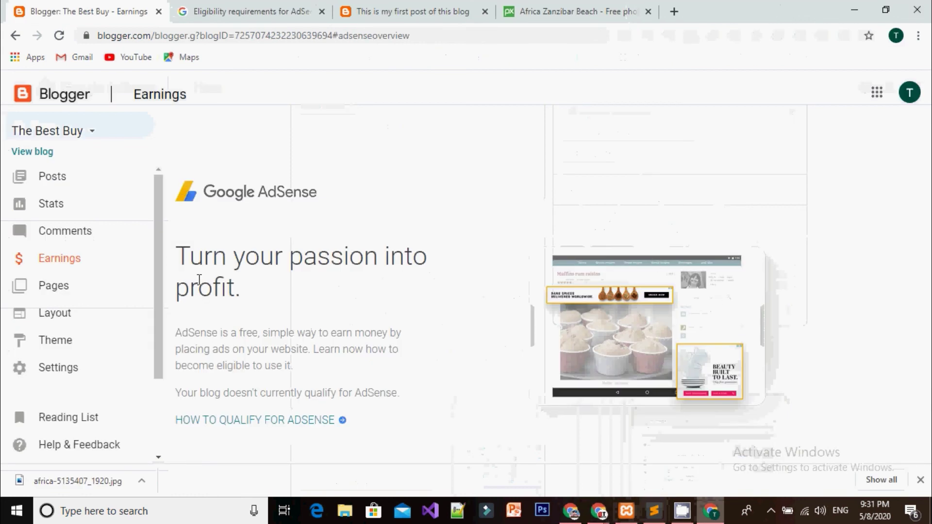
left_click_drag(162, 266, 168, 357)
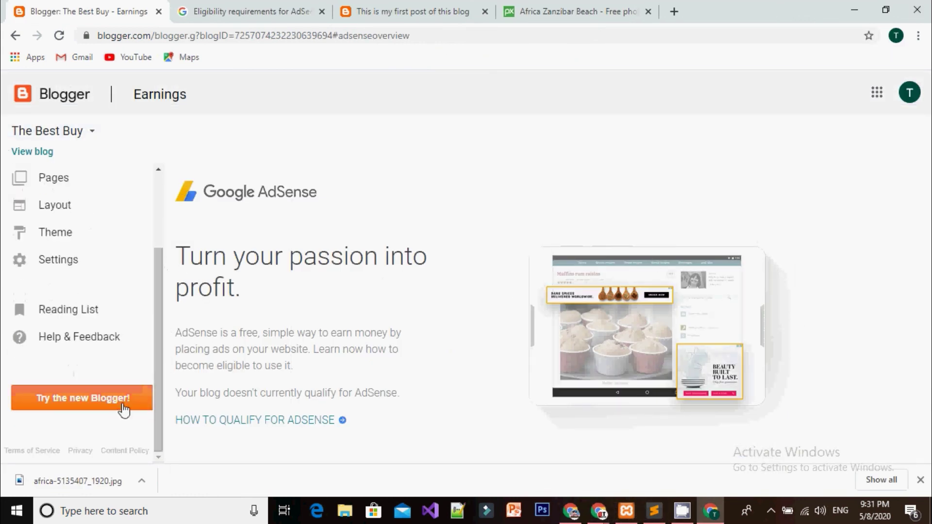
left_click_drag(162, 388, 164, 262)
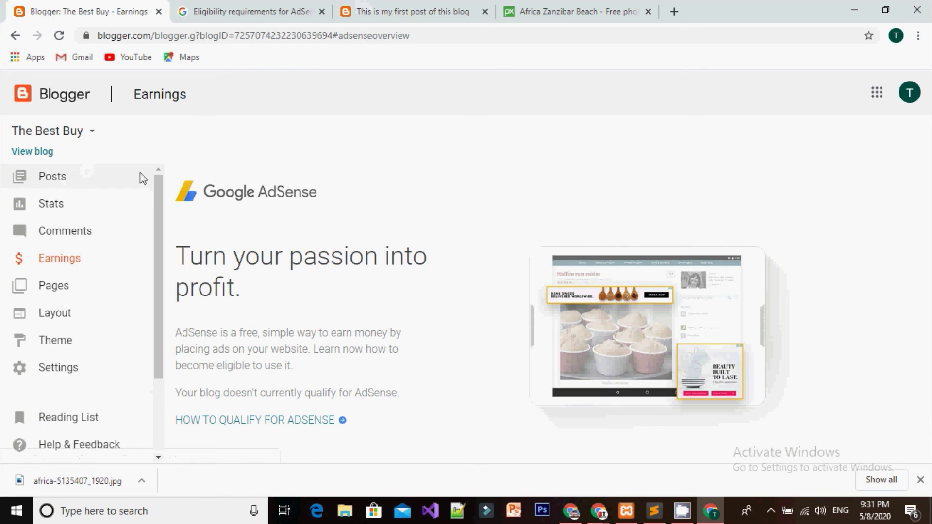
left_click(84, 189)
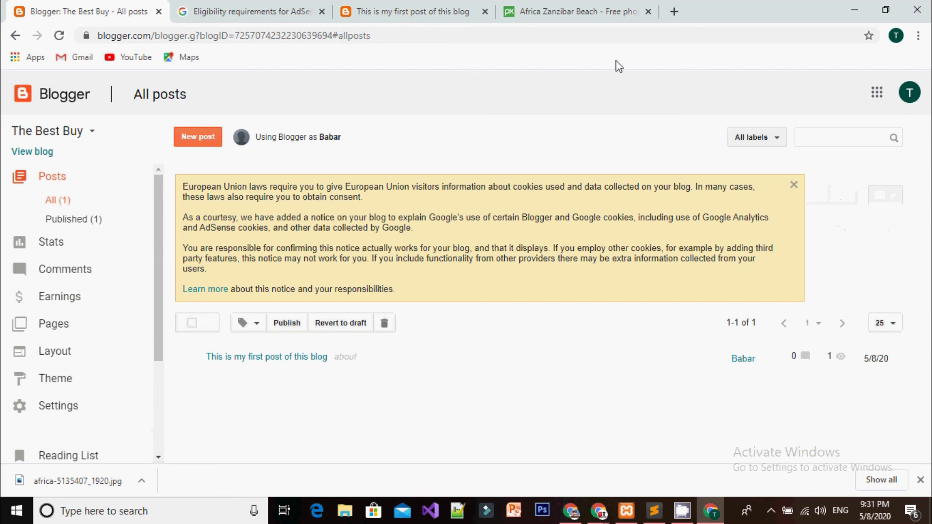
Minimize both Chrome windows to reveal the desktop
left_click(854, 18)
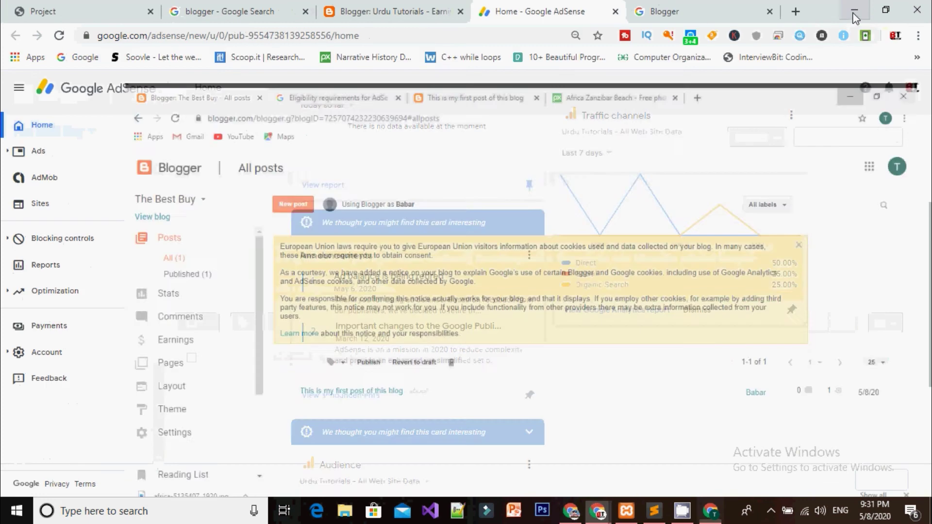
left_click(854, 10)
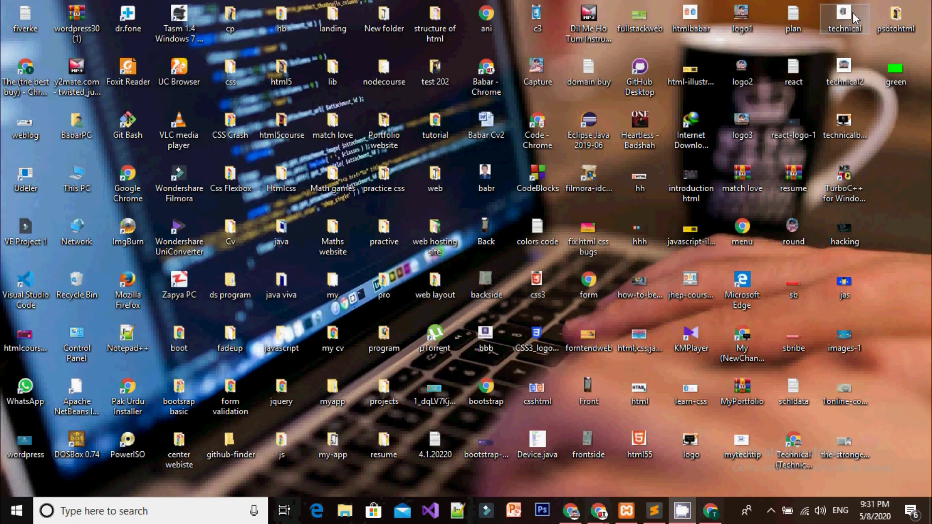
right_click(913, 240)
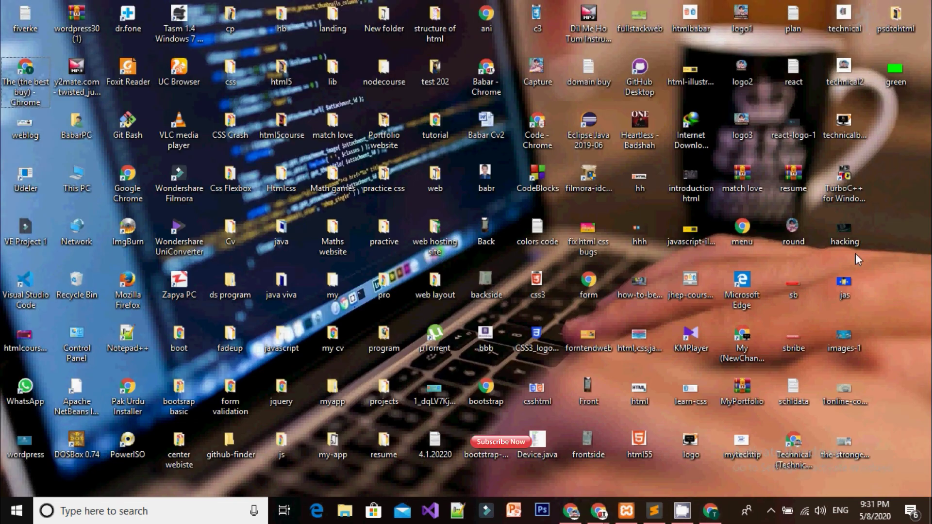
left_click(842, 284)
right_click(890, 213)
left_click(834, 252)
right_click(917, 97)
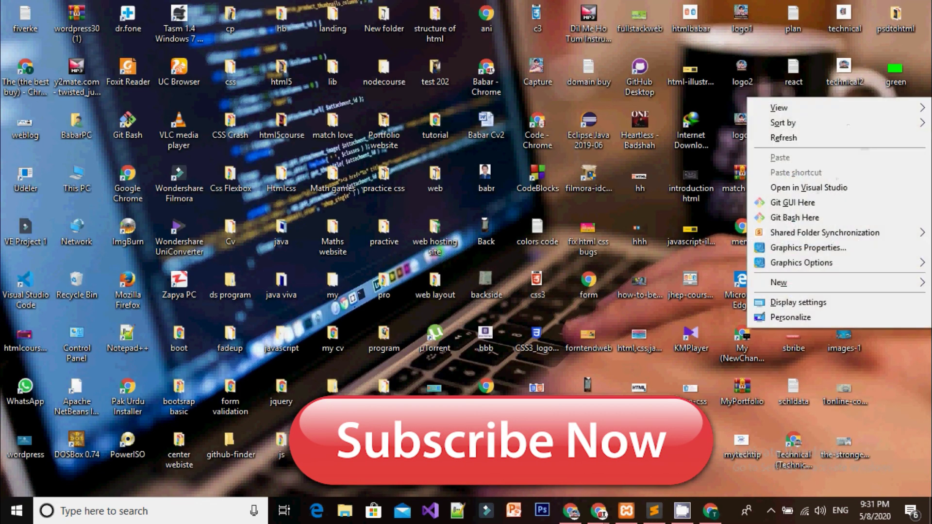
left_click(867, 140)
right_click(865, 185)
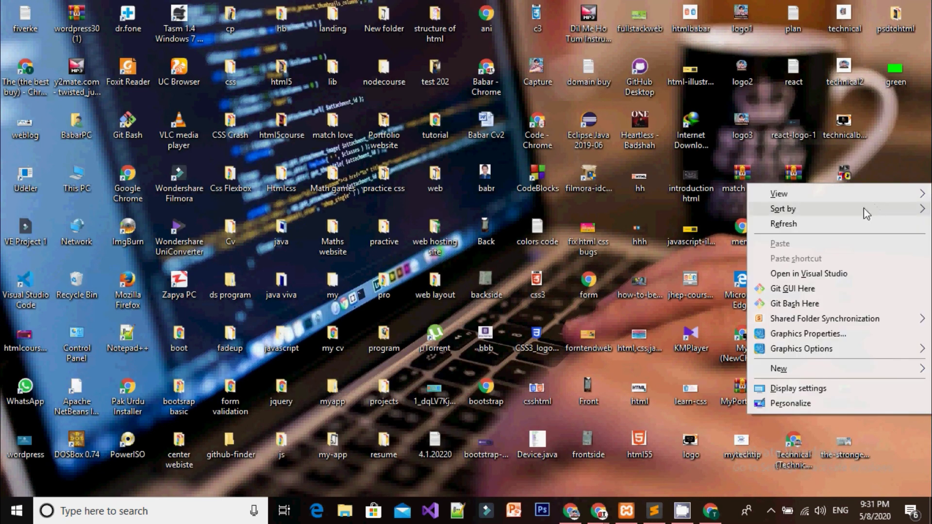
left_click(859, 222)
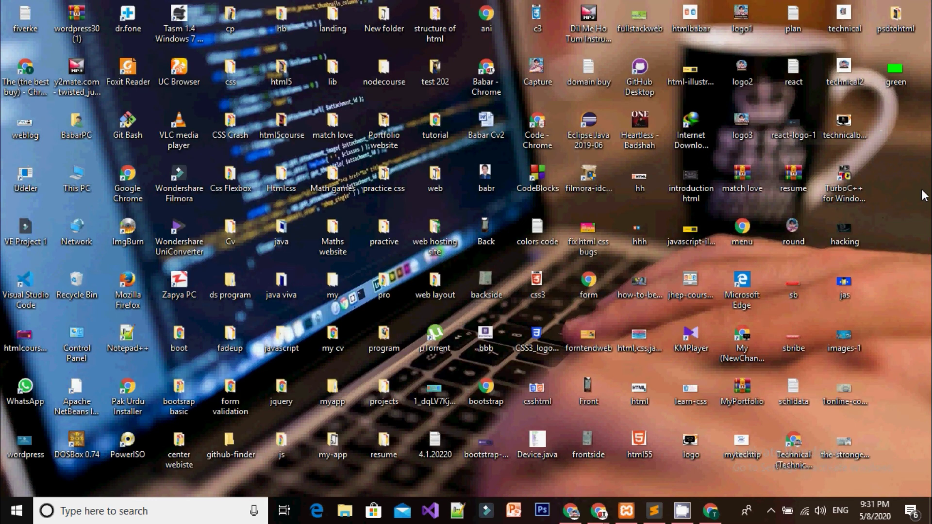
right_click(922, 190)
left_click(853, 234)
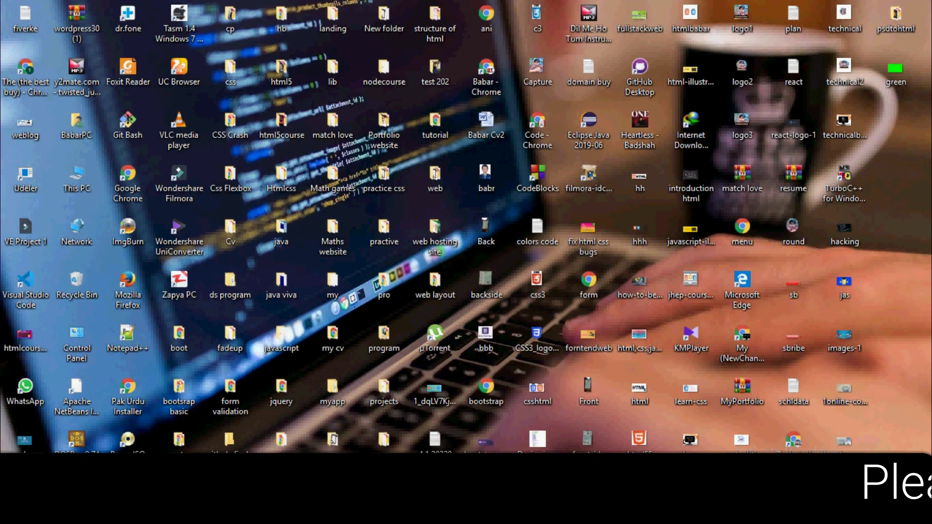
right_click(871, 172)
left_click(852, 212)
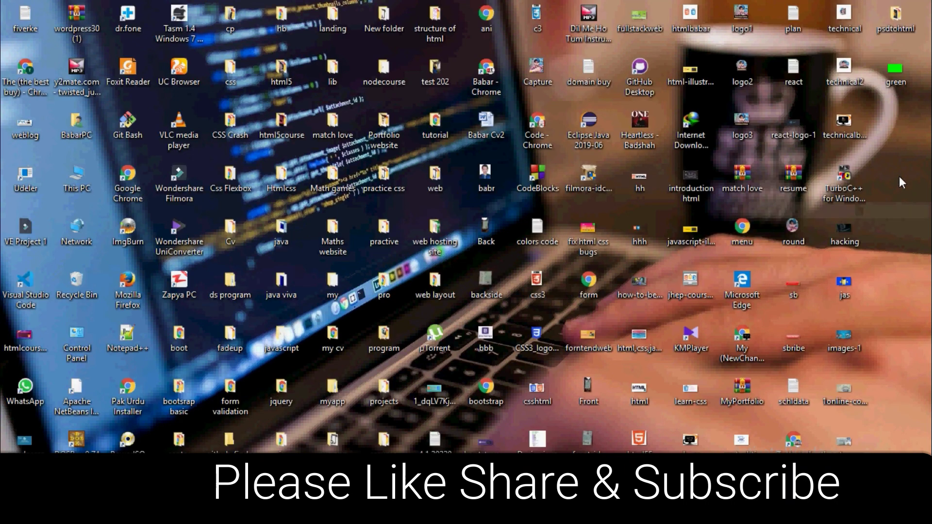